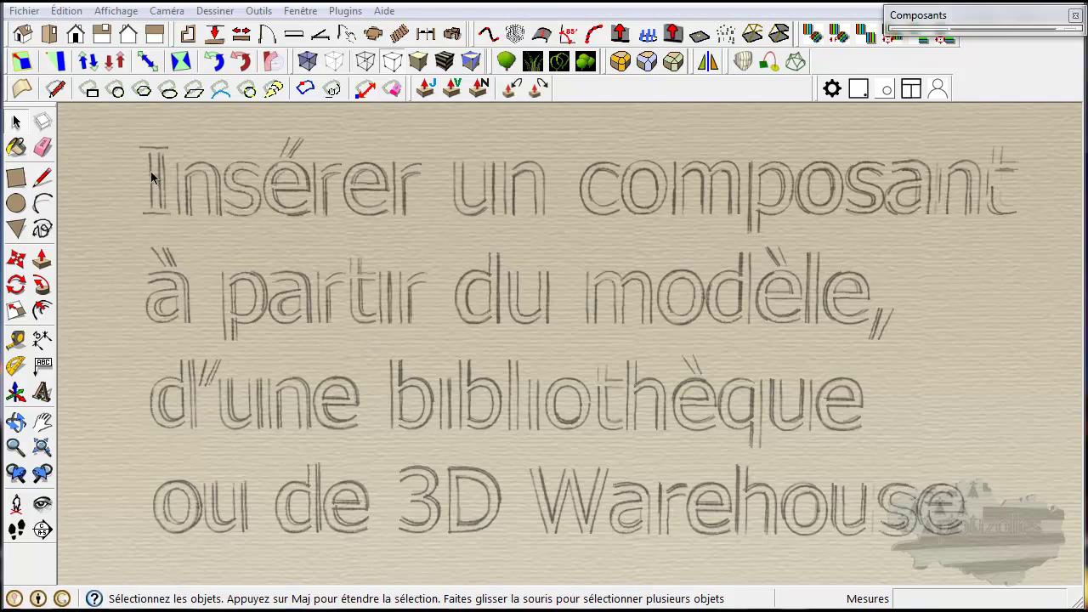
Start a new blank model with Fichier > Nouveau, declining to save the untitled one
{"action": "left_click", "coordinate": [23, 12]}
{"action": "left_click", "coordinate": [31, 30]}
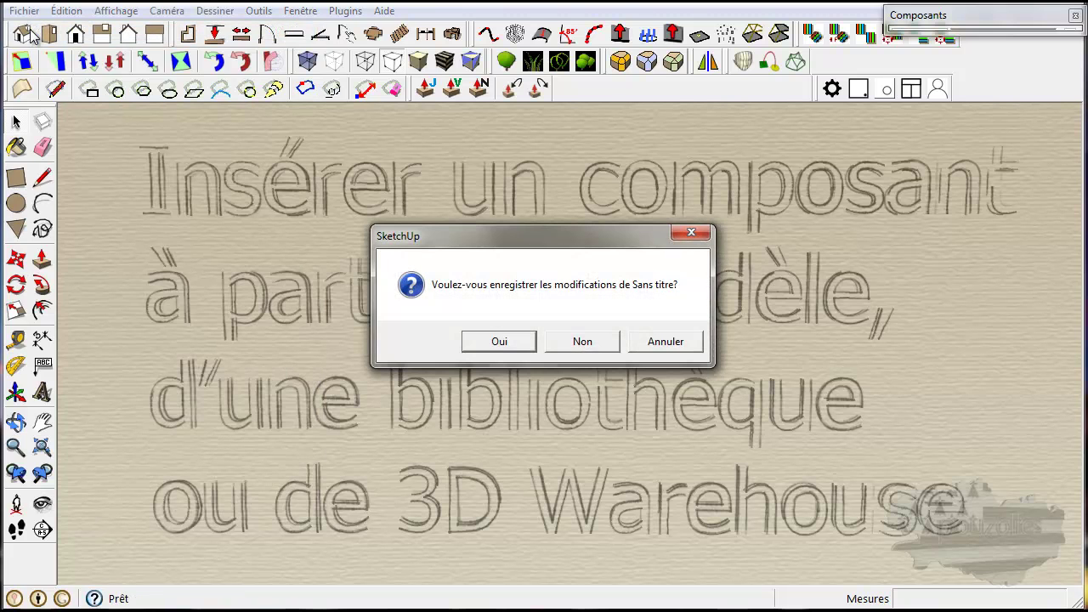
{"action": "left_click", "coordinate": [584, 344]}
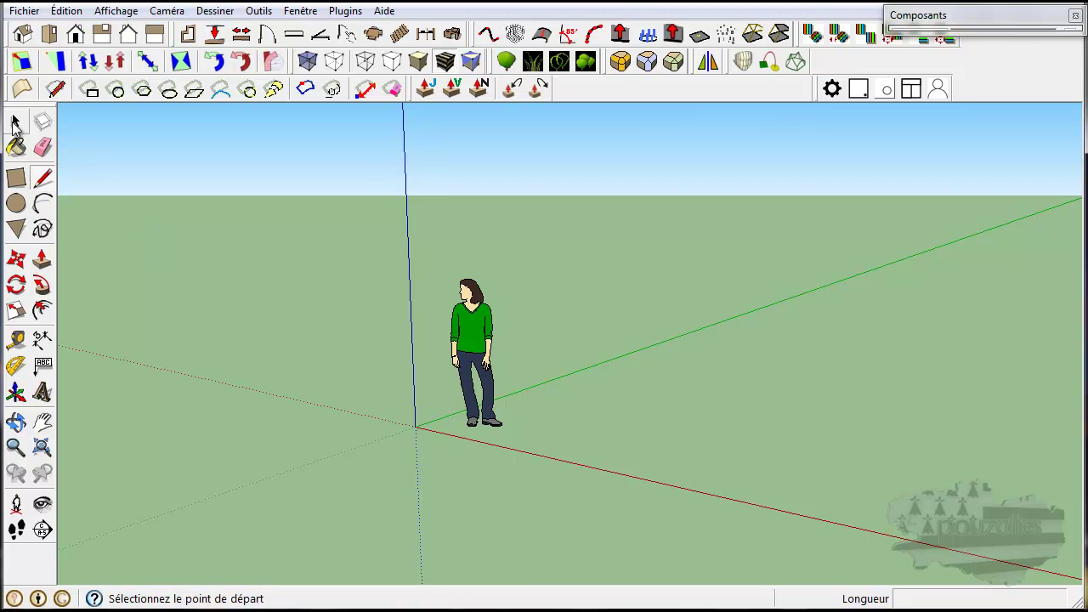
Delete the default person figure from the new model
{"action": "left_click", "coordinate": [15, 121]}
{"action": "left_click", "coordinate": [466, 343]}
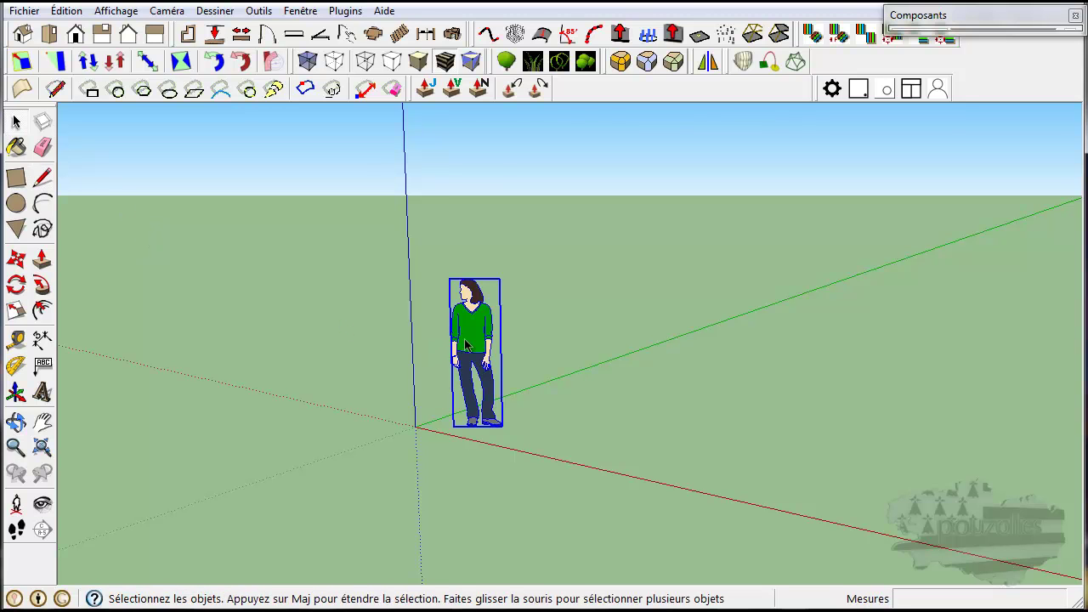
{"action": "key", "text": "Delete"}
{"action": "mouse_move", "coordinate": [361, 464]}
{"action": "middle_mouse_down"}
{"action": "mouse_move", "coordinate": [430, 470]}
{"action": "mouse_move", "coordinate": [85, 460]}
{"action": "middle_mouse_up"}
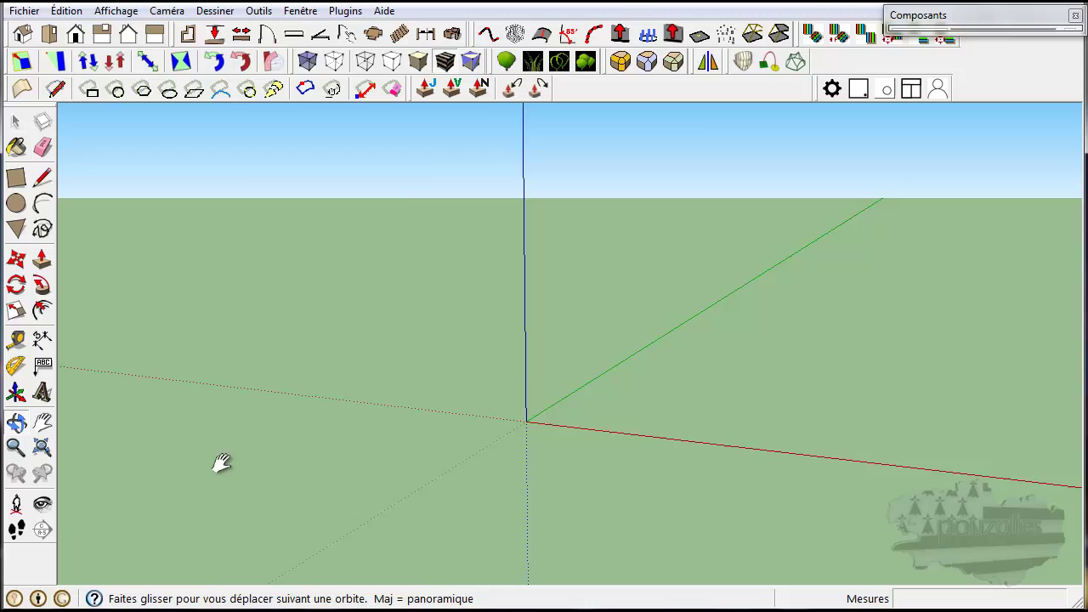
Draw a trial rectangle face about 3.14 m by 1.84 m, then undo it
{"action": "left_click", "coordinate": [17, 179]}
{"action": "left_click", "coordinate": [457, 437]}
{"action": "mouse_move", "coordinate": [457, 440]}
{"action": "middle_mouse_down"}
{"action": "mouse_move", "coordinate": [534, 421]}
{"action": "mouse_move", "coordinate": [510, 418]}
{"action": "middle_mouse_up"}
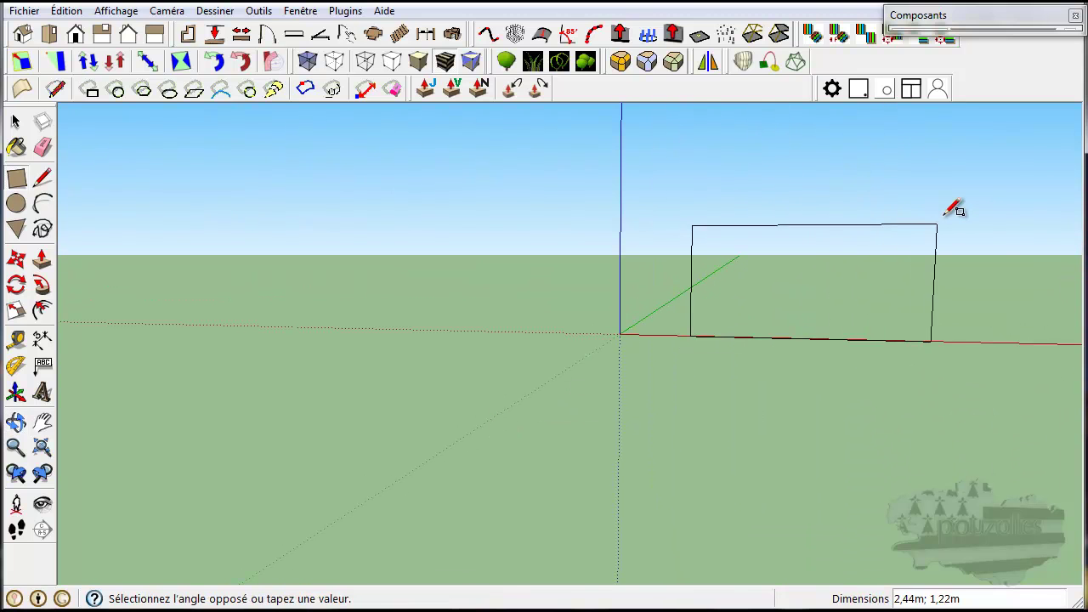
{"action": "left_click", "coordinate": [1020, 156]}
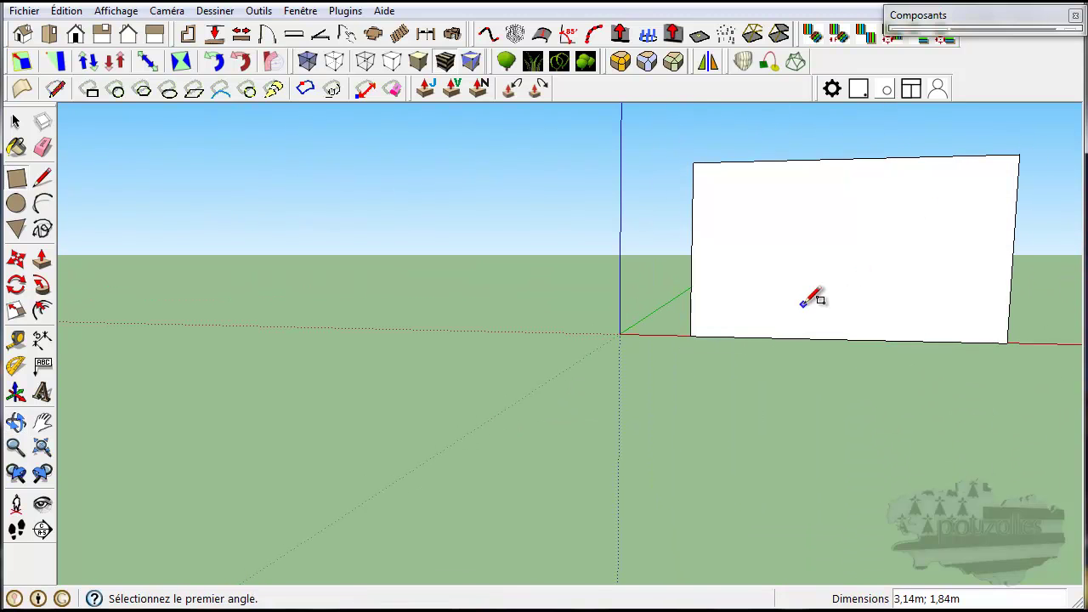
{"action": "middle_click_drag", "start_coordinate": [803, 303], "coordinate": [456, 462]}
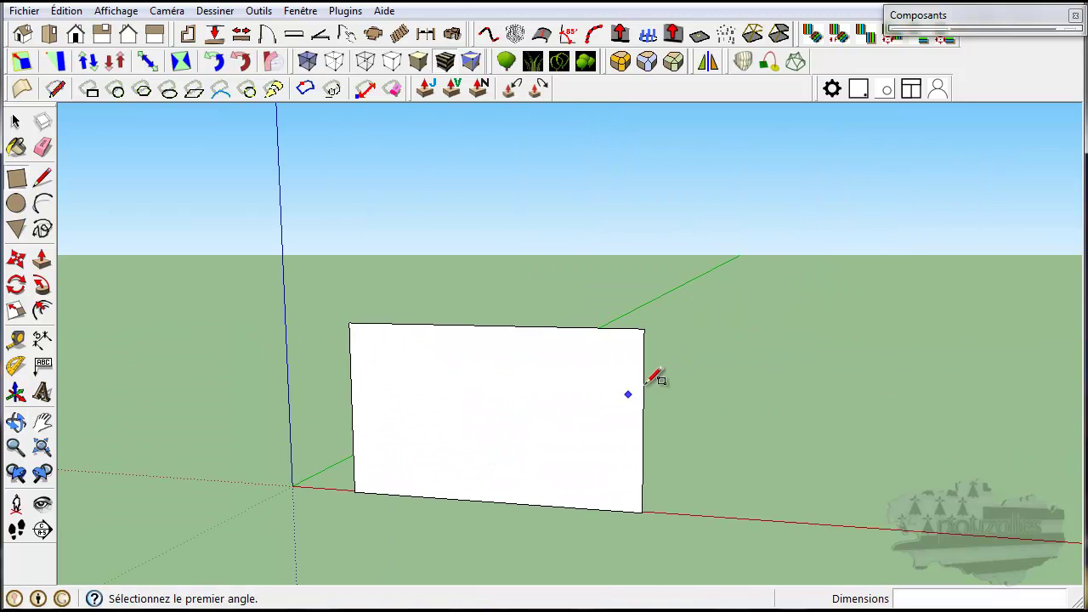
{"action": "mouse_move", "coordinate": [700, 467]}
{"action": "middle_mouse_down", "text": "shift"}
{"action": "mouse_move", "coordinate": [759, 443]}
{"action": "mouse_move", "coordinate": [651, 489]}
{"action": "mouse_move", "coordinate": [714, 467]}
{"action": "middle_mouse_up", "text": "shift"}
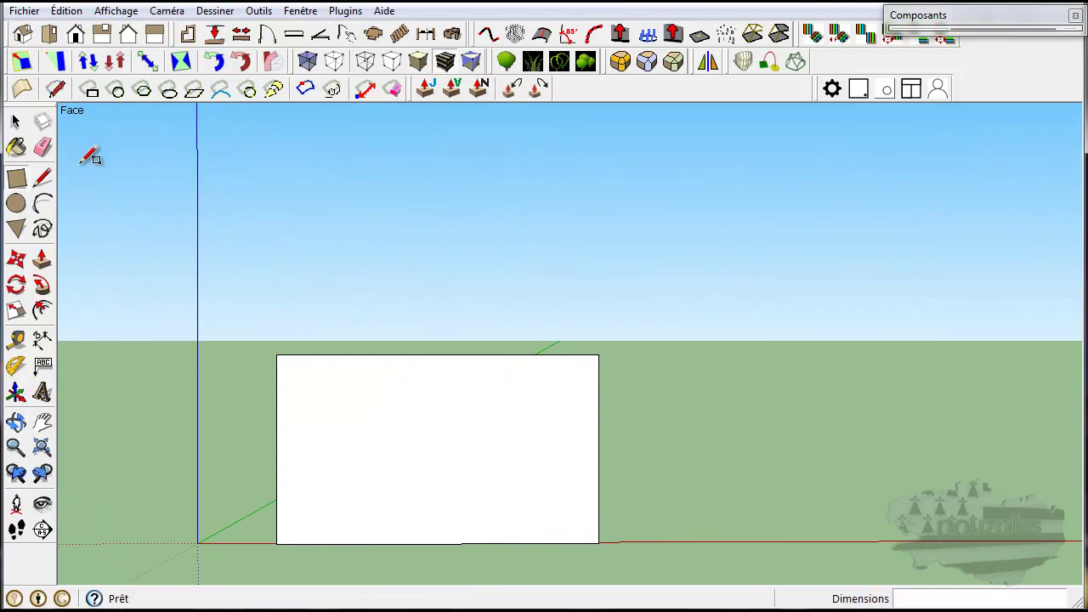
{"action": "key", "text": "ctrl+z"}
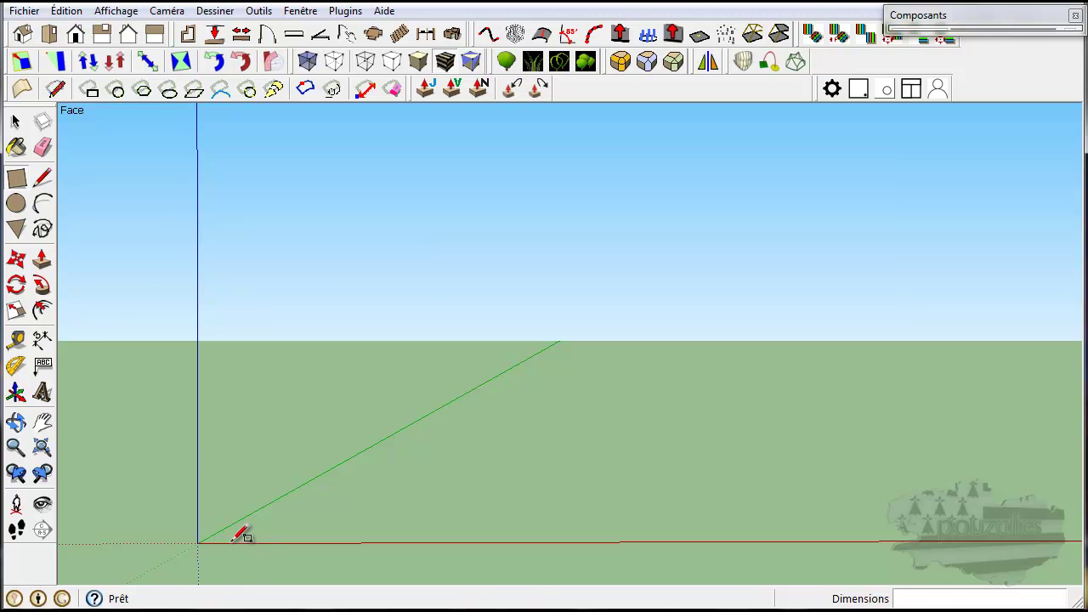
Draw an upright wall rectangle about 8,30 m by 4,19 m from the origin
{"action": "left_click", "coordinate": [229, 540]}
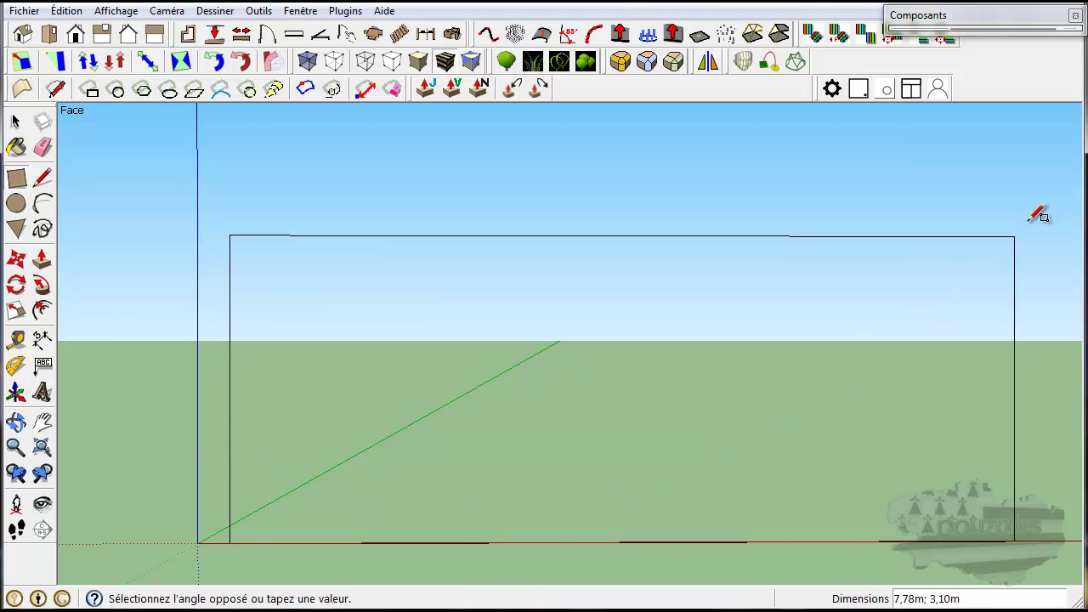
{"action": "left_click", "coordinate": [1073, 116]}
{"action": "scroll", "coordinate": [942, 265], "scroll_direction": "down", "scroll_amount": 2}
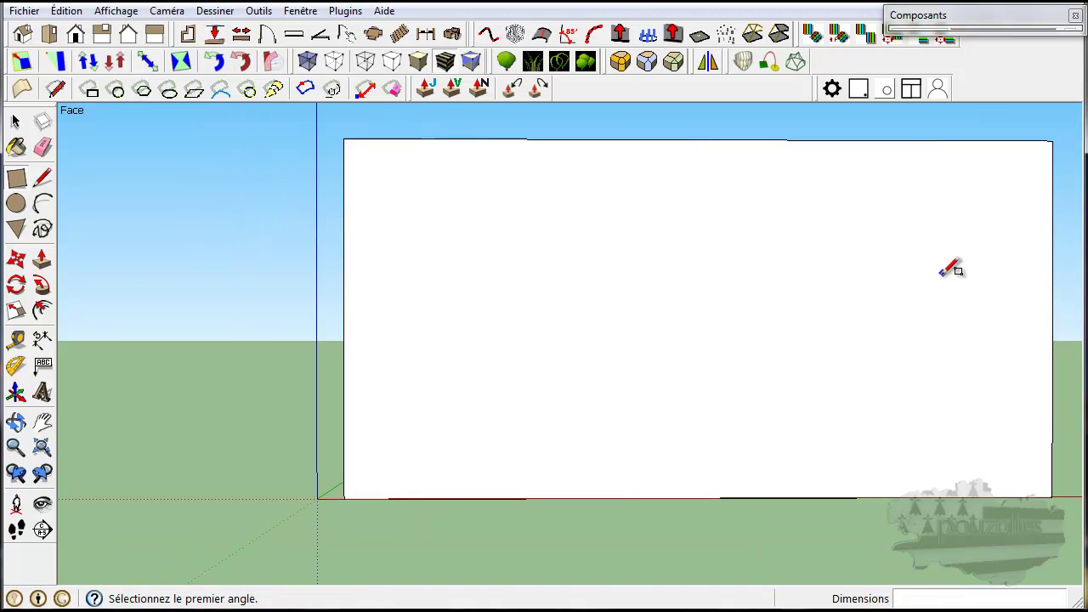
{"action": "scroll", "coordinate": [929, 281], "scroll_direction": "down", "scroll_amount": 2}
{"action": "middle_click_drag", "start_coordinate": [927, 280], "coordinate": [714, 414], "text": "shift"}
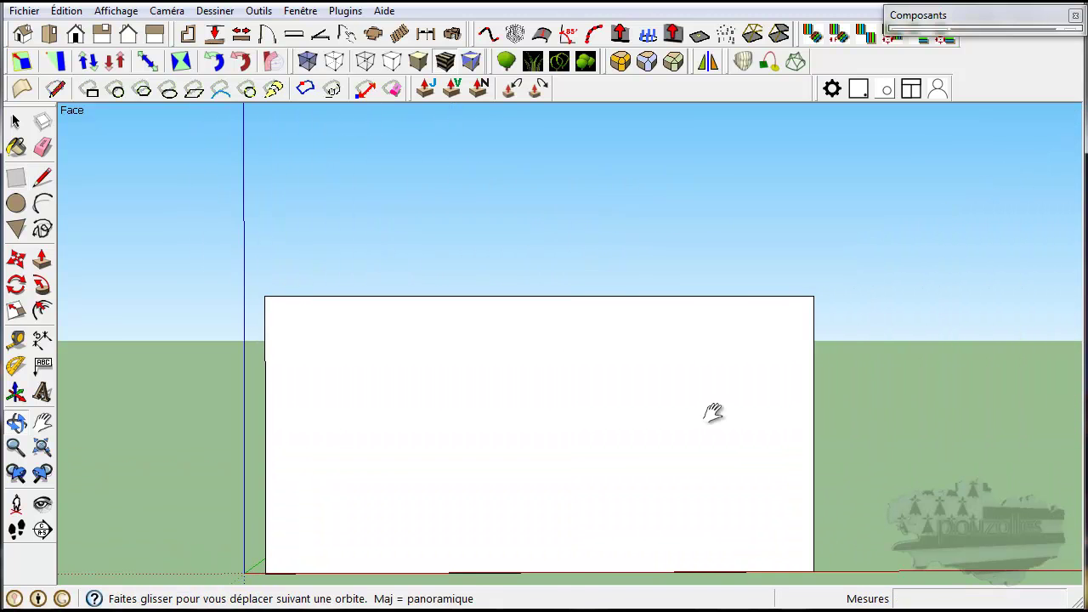
{"action": "mouse_move", "coordinate": [782, 464]}
{"action": "middle_mouse_down"}
{"action": "mouse_move", "coordinate": [500, 504]}
{"action": "mouse_move", "coordinate": [790, 473]}
{"action": "mouse_move", "coordinate": [782, 491]}
{"action": "middle_mouse_up"}
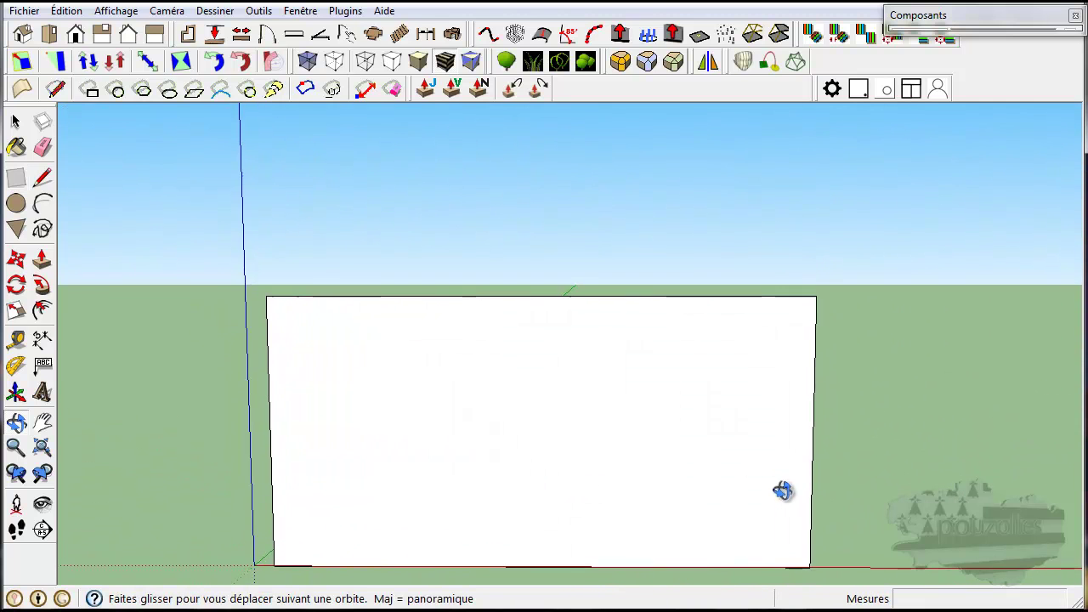
Split the wall with a vertical line from top midpoint to bottom midpoint
{"action": "left_click", "coordinate": [44, 176]}
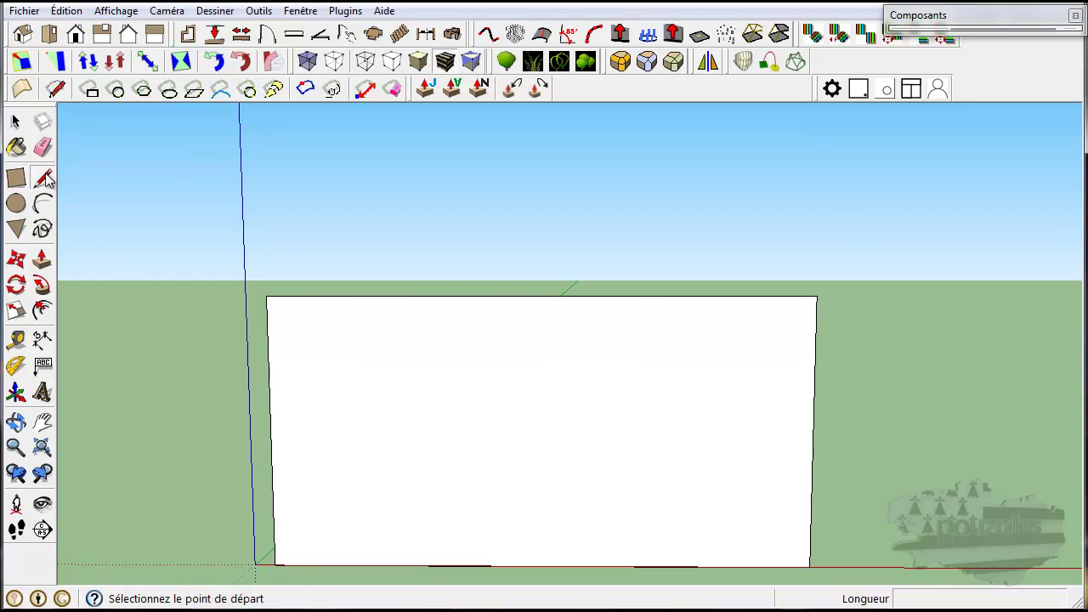
{"action": "left_click", "coordinate": [541, 295]}
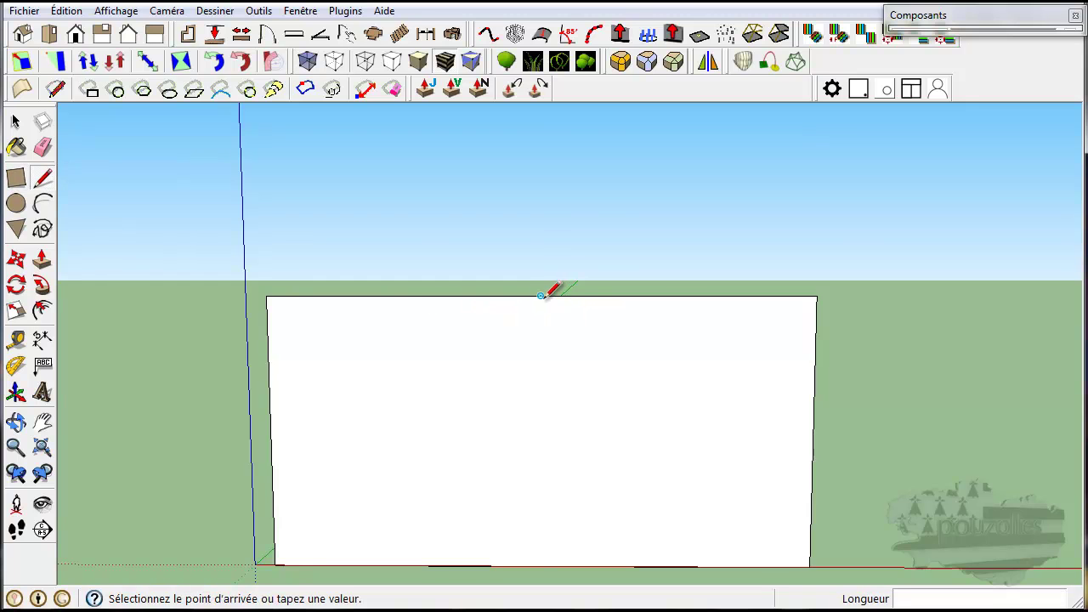
{"action": "left_click", "coordinate": [541, 566]}
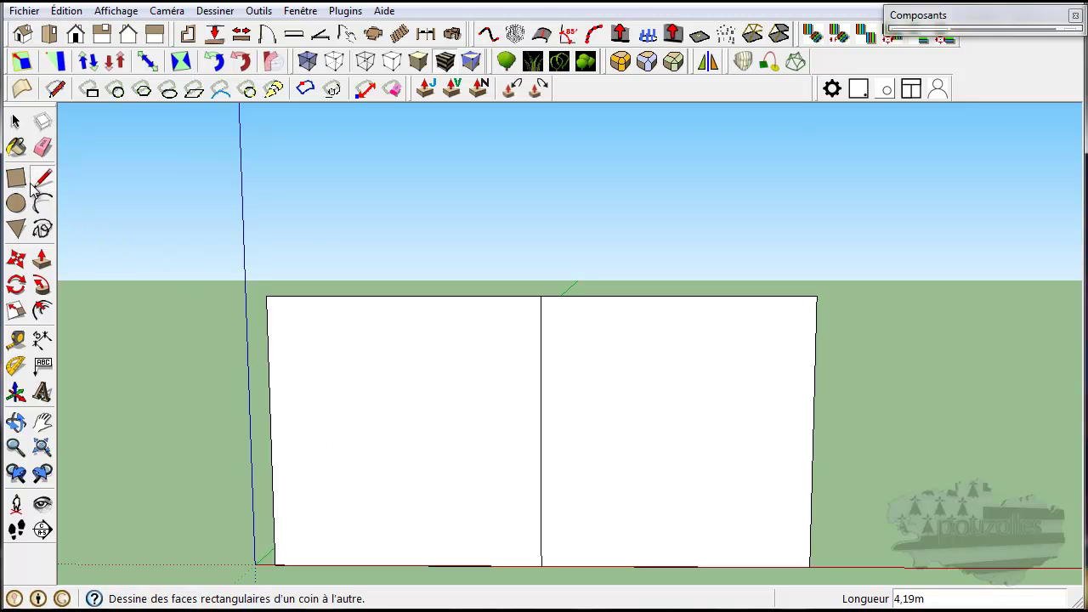
{"action": "left_click", "coordinate": [42, 258]}
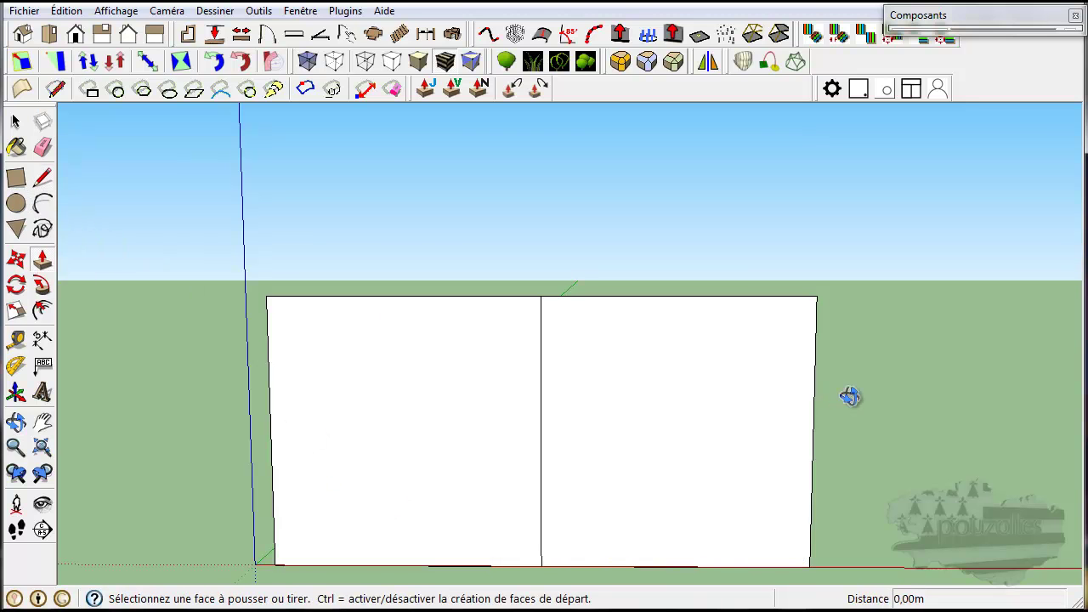
Push/pull one wall half out 0,25 m thick, redoing an initial 0,24 m attempt
{"action": "middle_click_drag", "start_coordinate": [851, 397], "coordinate": [310, 411]}
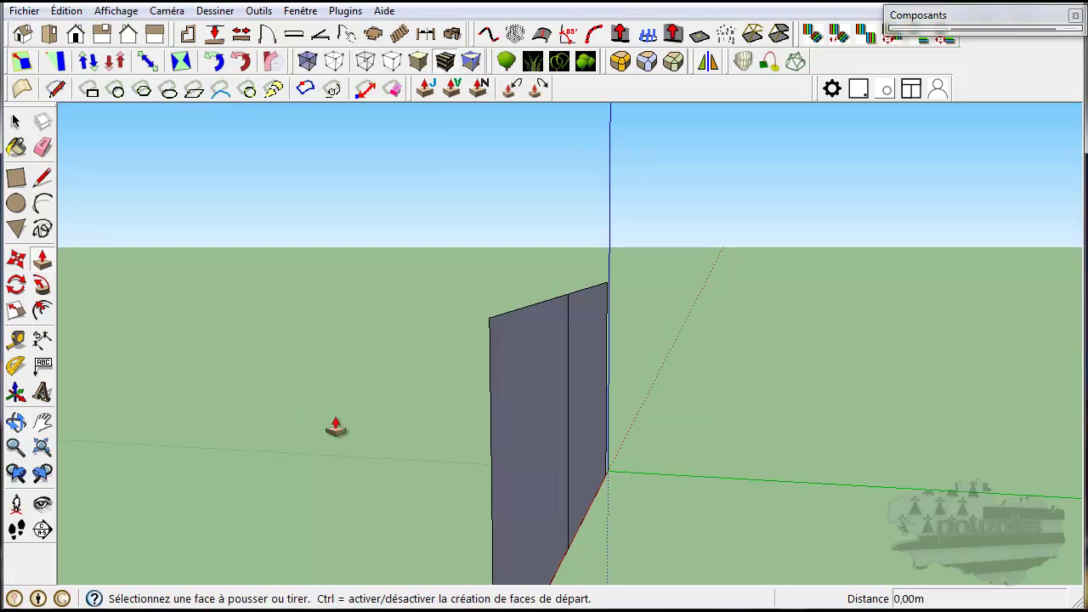
{"action": "left_click", "coordinate": [510, 438]}
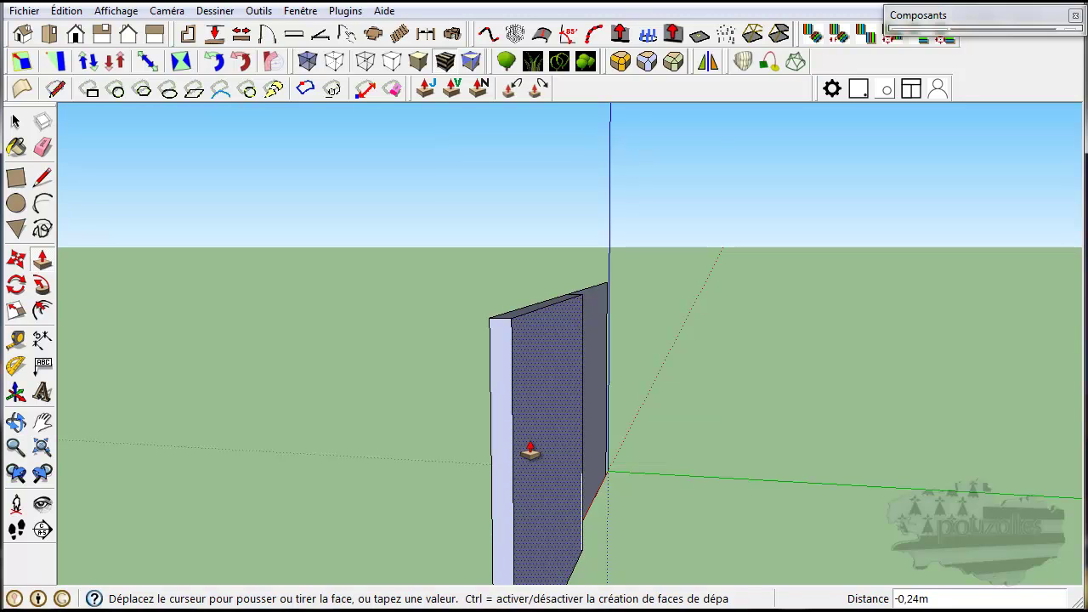
{"action": "left_click", "coordinate": [530, 452]}
{"action": "middle_click_drag", "start_coordinate": [425, 462], "coordinate": [686, 498]}
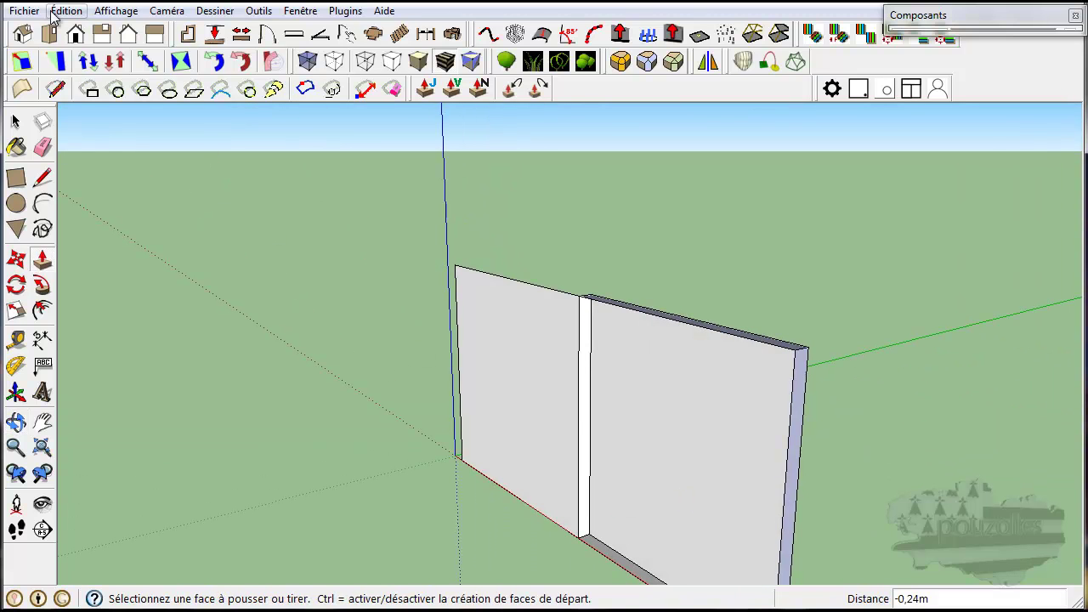
{"action": "key", "text": "Escape"}
{"action": "mouse_move", "coordinate": [680, 457]}
{"action": "middle_mouse_down"}
{"action": "mouse_move", "coordinate": [891, 414]}
{"action": "mouse_move", "coordinate": [517, 414]}
{"action": "middle_mouse_up"}
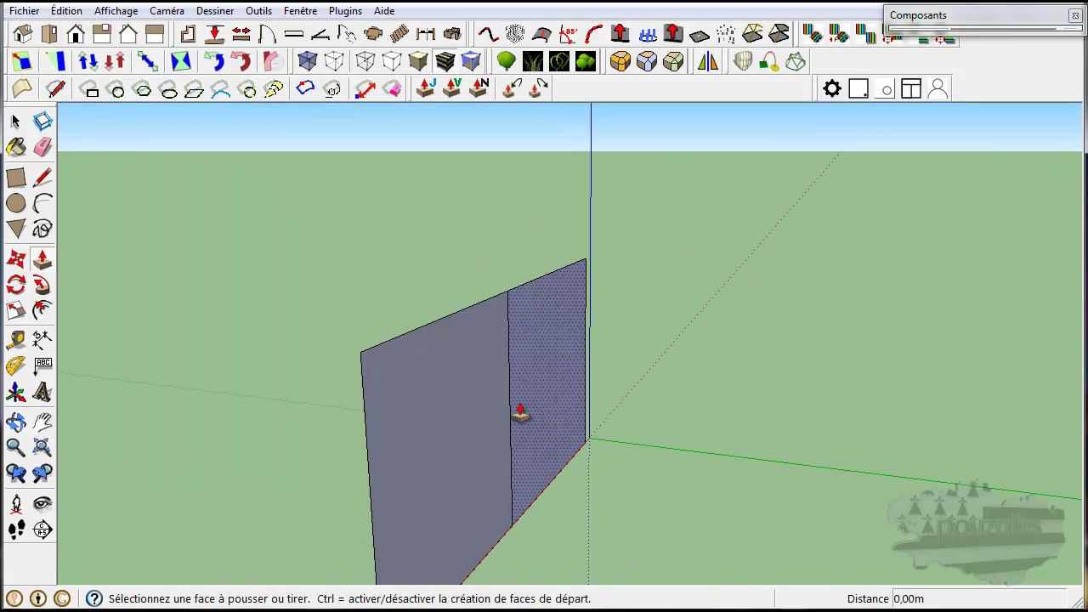
{"action": "left_click", "coordinate": [466, 410]}
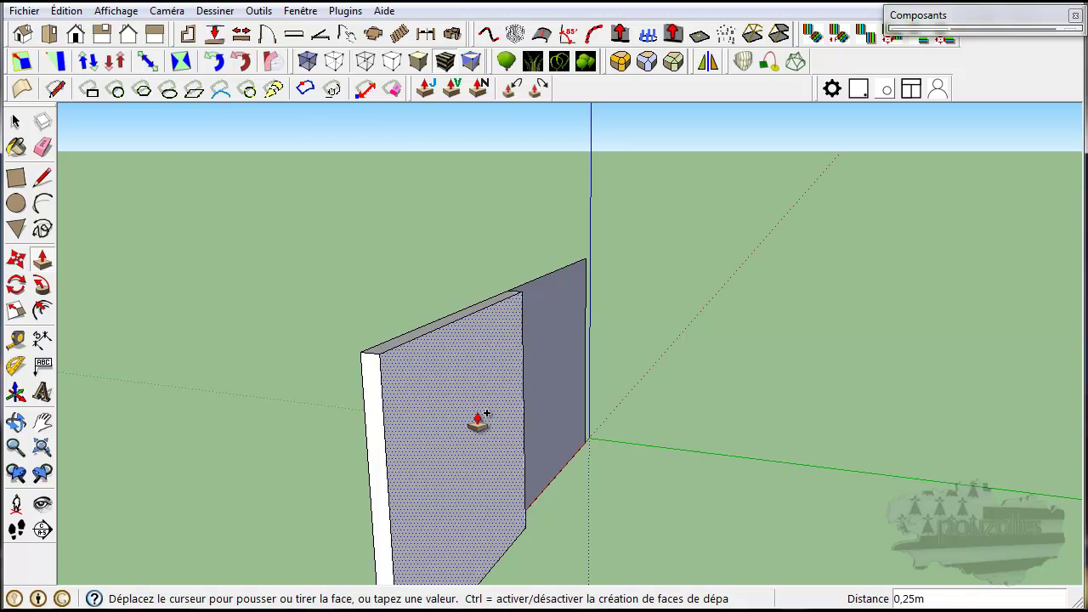
{"action": "left_click", "coordinate": [477, 417]}
{"action": "middle_click_drag", "start_coordinate": [306, 447], "coordinate": [800, 433]}
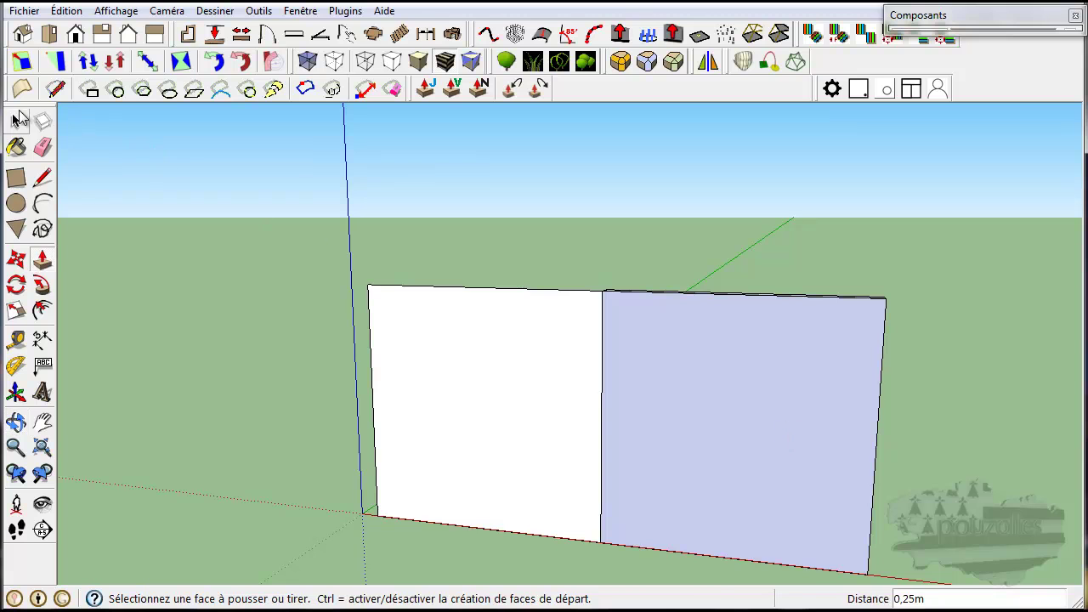
{"action": "left_click", "coordinate": [16, 122]}
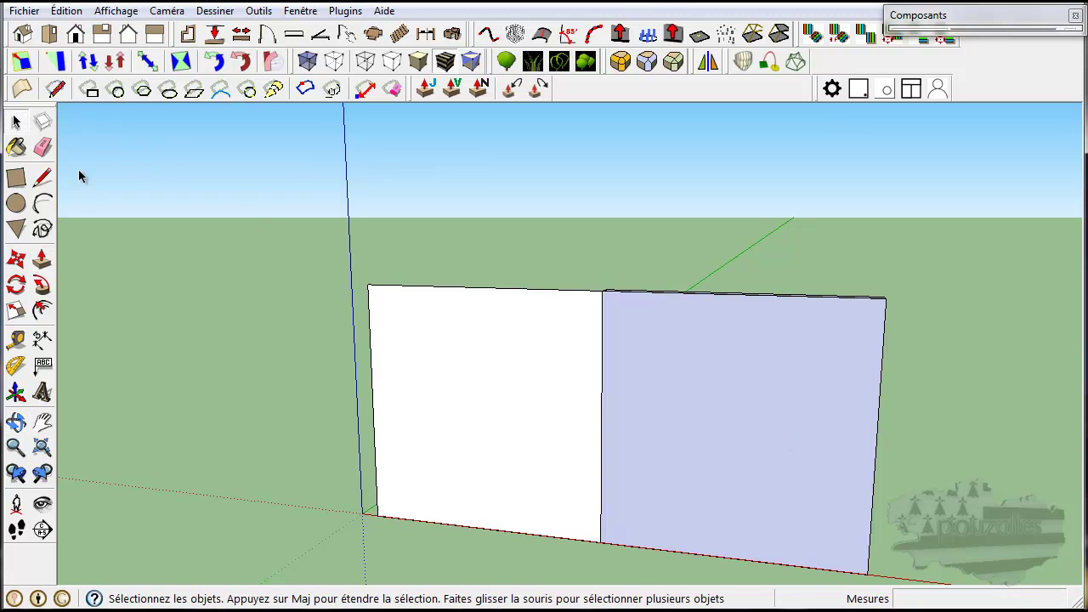
Reverse the first two bluish wall faces with Inverser les faces so they show white
{"action": "right_click", "coordinate": [704, 392]}
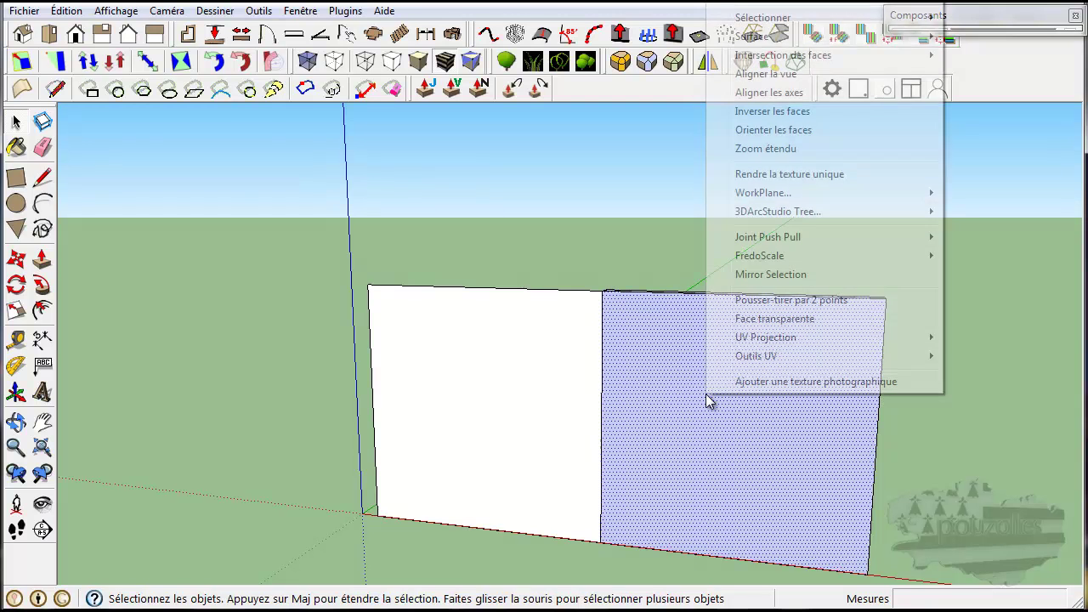
{"action": "left_click", "coordinate": [784, 112]}
{"action": "mouse_move", "coordinate": [942, 310]}
{"action": "middle_mouse_down"}
{"action": "mouse_move", "coordinate": [855, 360]}
{"action": "mouse_move", "coordinate": [659, 396]}
{"action": "mouse_move", "coordinate": [634, 372]}
{"action": "mouse_move", "coordinate": [384, 282]}
{"action": "mouse_move", "coordinate": [255, 297]}
{"action": "mouse_move", "coordinate": [267, 315]}
{"action": "mouse_move", "coordinate": [634, 364]}
{"action": "mouse_move", "coordinate": [566, 383]}
{"action": "mouse_move", "coordinate": [437, 372]}
{"action": "middle_mouse_up"}
{"action": "right_click", "coordinate": [621, 358]}
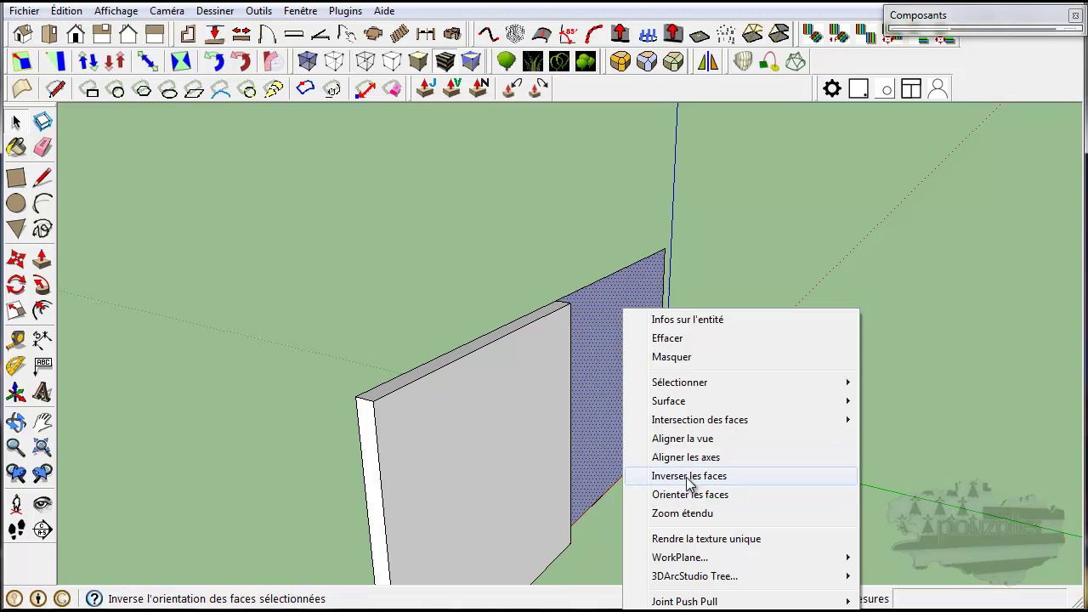
{"action": "left_click", "coordinate": [689, 476]}
{"action": "left_click", "coordinate": [679, 397]}
Reverse the left wall face to white as well and clear the selection
{"action": "mouse_move", "coordinate": [451, 321]}
{"action": "middle_mouse_down"}
{"action": "mouse_move", "coordinate": [624, 377]}
{"action": "mouse_move", "coordinate": [859, 318]}
{"action": "mouse_move", "coordinate": [621, 354]}
{"action": "middle_mouse_up"}
{"action": "mouse_move", "coordinate": [456, 387]}
{"action": "middle_mouse_down"}
{"action": "mouse_move", "coordinate": [495, 530]}
{"action": "mouse_move", "coordinate": [622, 473]}
{"action": "mouse_move", "coordinate": [583, 347]}
{"action": "mouse_move", "coordinate": [427, 533]}
{"action": "mouse_move", "coordinate": [664, 507]}
{"action": "mouse_move", "coordinate": [524, 420]}
{"action": "mouse_move", "coordinate": [563, 531]}
{"action": "mouse_move", "coordinate": [505, 476]}
{"action": "middle_mouse_up"}
{"action": "right_click", "coordinate": [409, 387]}
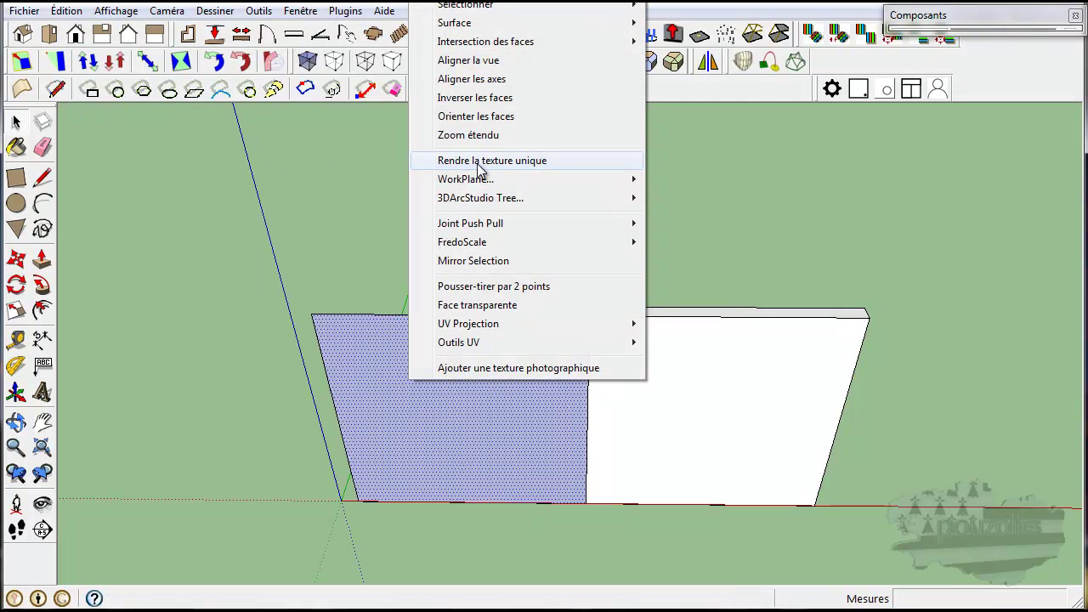
{"action": "left_click", "coordinate": [489, 98]}
{"action": "left_click", "coordinate": [195, 425]}
{"action": "mouse_move", "coordinate": [559, 579]}
{"action": "middle_mouse_down"}
{"action": "mouse_move", "coordinate": [629, 440]}
{"action": "mouse_move", "coordinate": [615, 416]}
{"action": "mouse_move", "coordinate": [653, 426]}
{"action": "mouse_move", "coordinate": [610, 384]}
{"action": "middle_mouse_up"}
{"action": "scroll", "coordinate": [635, 411], "scroll_direction": "down", "scroll_amount": 1}
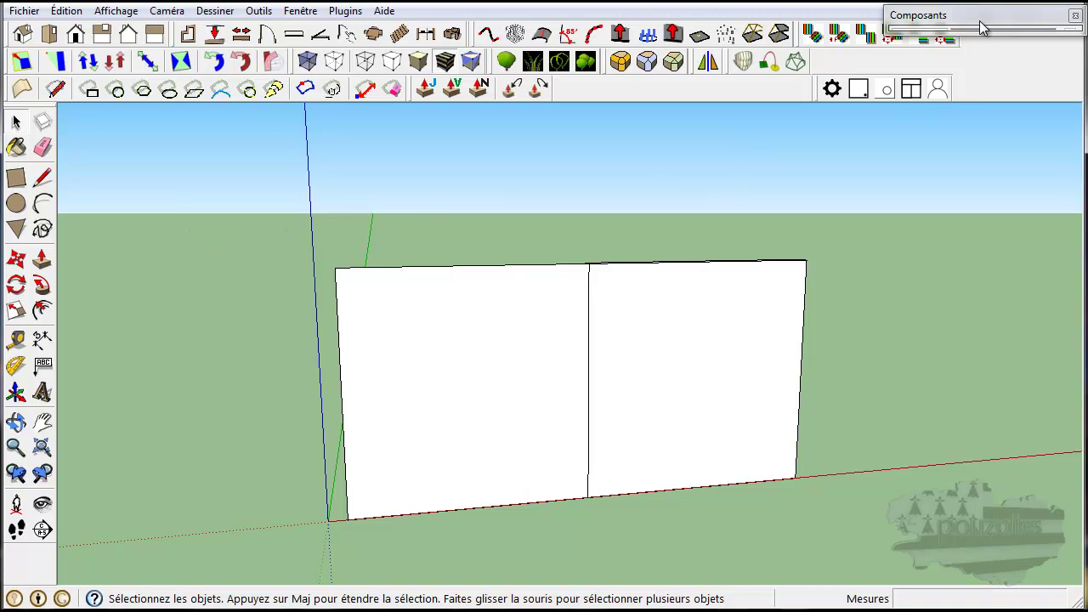
Bring the Composants browser into the workspace, expand it, and show its collection options
{"action": "left_click_drag", "start_coordinate": [980, 20], "coordinate": [949, 124]}
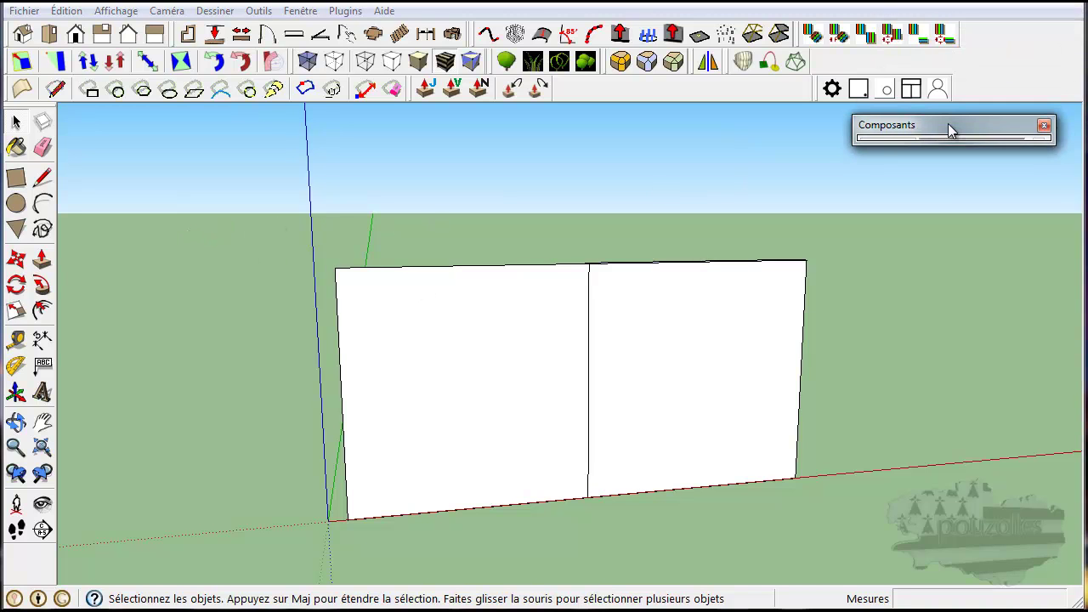
{"action": "left_click", "coordinate": [951, 127]}
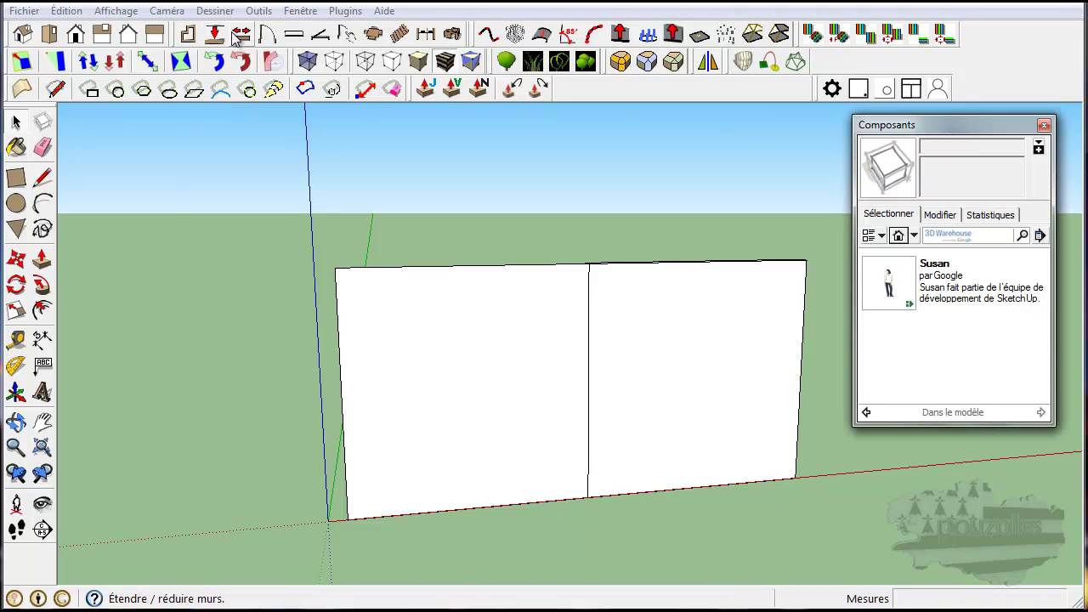
{"action": "left_click", "coordinate": [303, 11]}
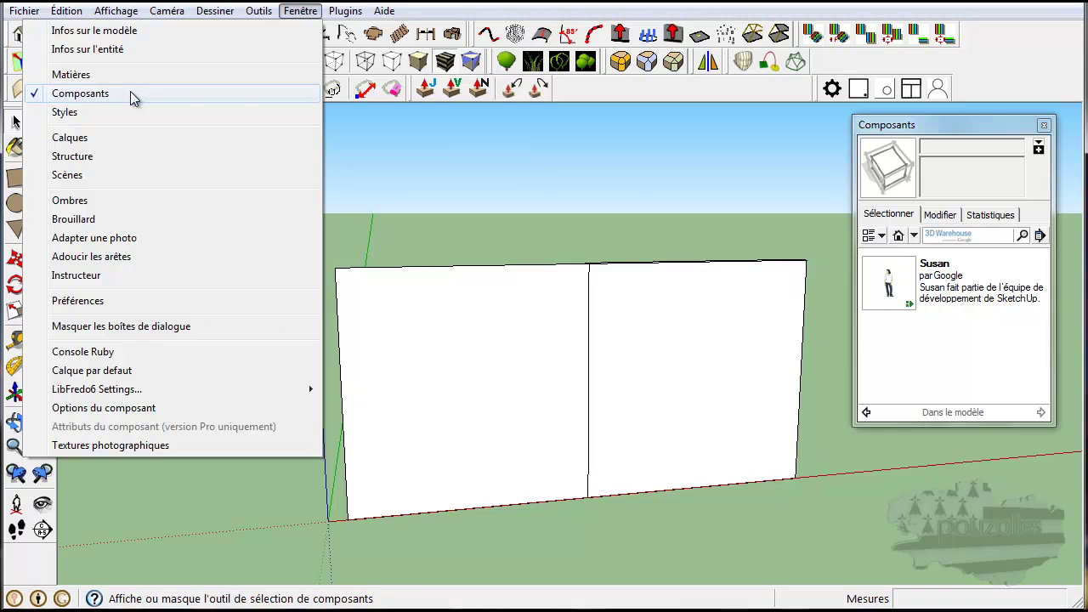
{"action": "left_click", "coordinate": [911, 512]}
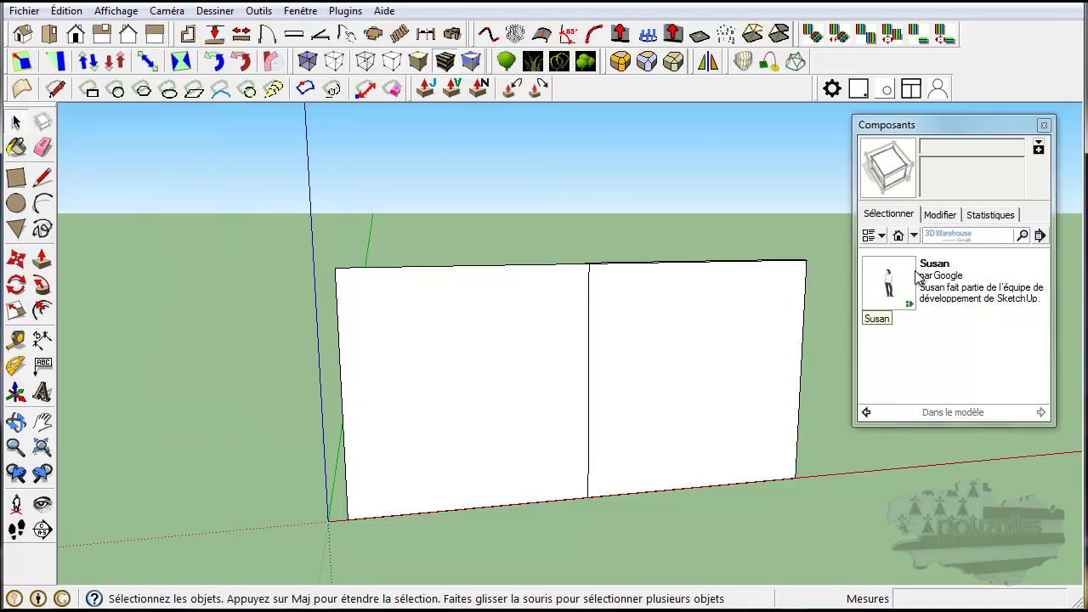
{"action": "left_click", "coordinate": [899, 237]}
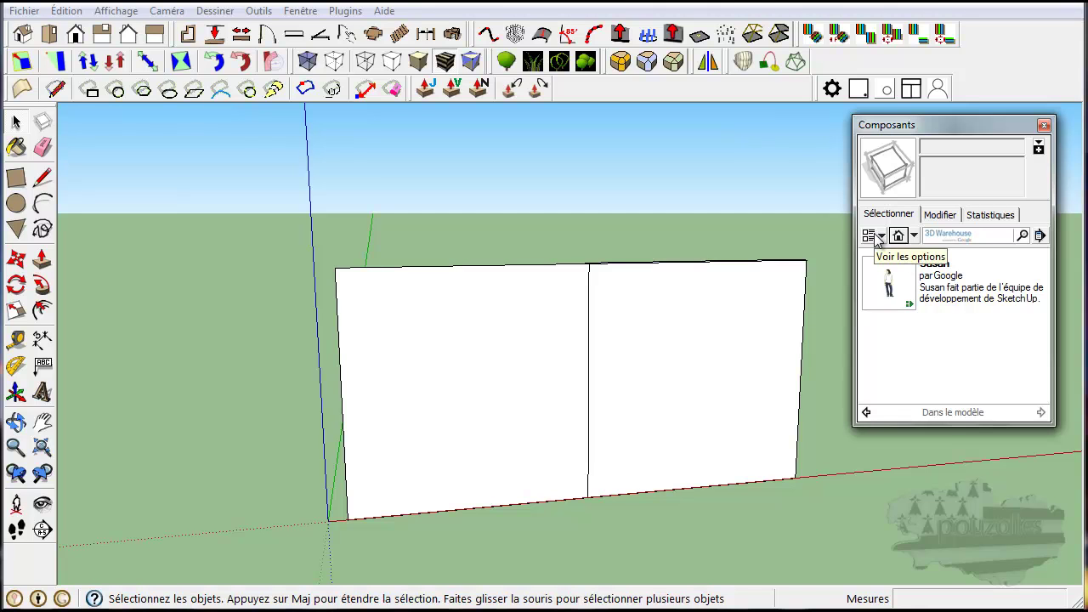
{"action": "left_click", "coordinate": [1040, 236]}
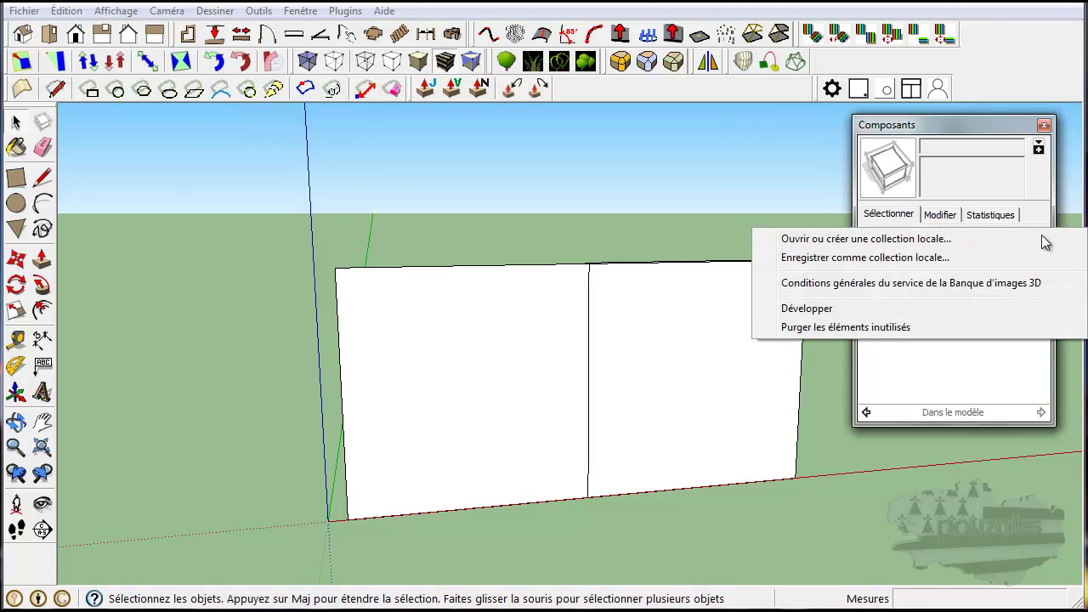
Open the Google SketchUp 8 'models' folder as a local component collection
{"action": "left_click", "coordinate": [866, 241]}
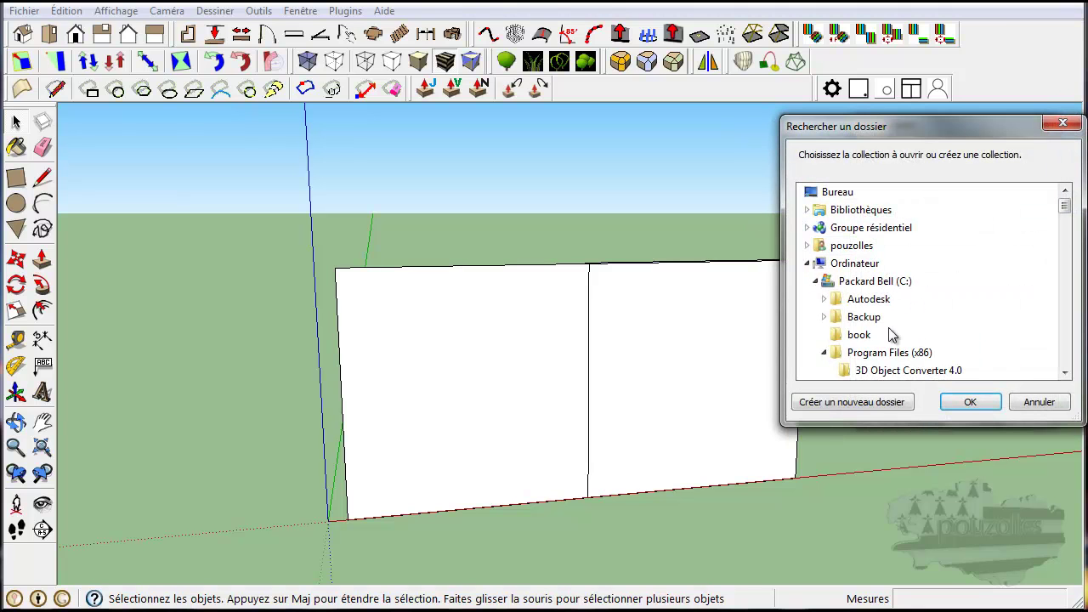
{"action": "left_click_drag", "start_coordinate": [1064, 207], "coordinate": [1065, 250]}
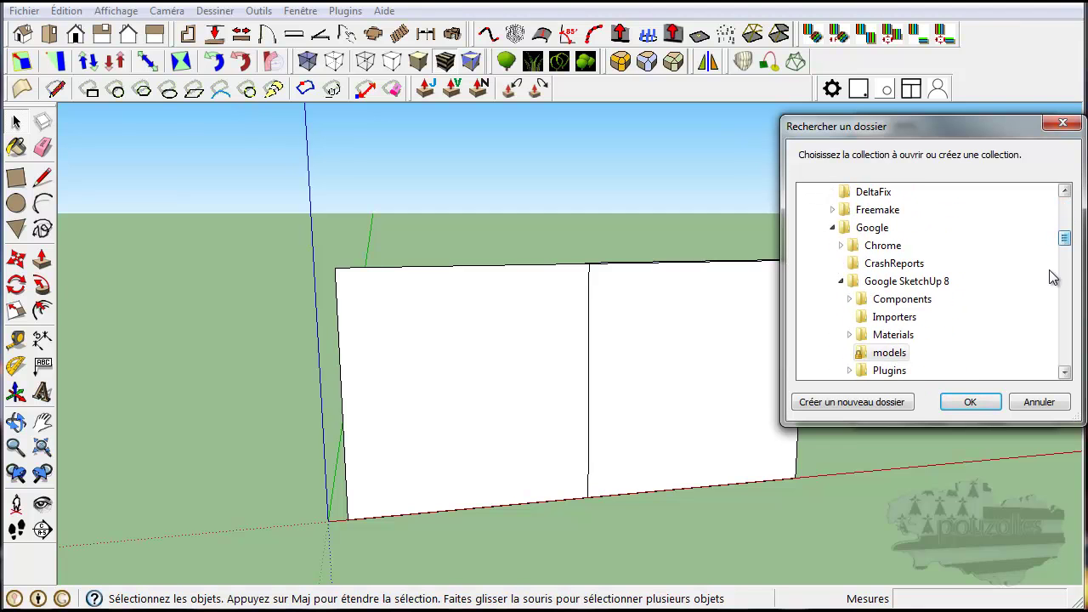
{"action": "left_click", "coordinate": [967, 404]}
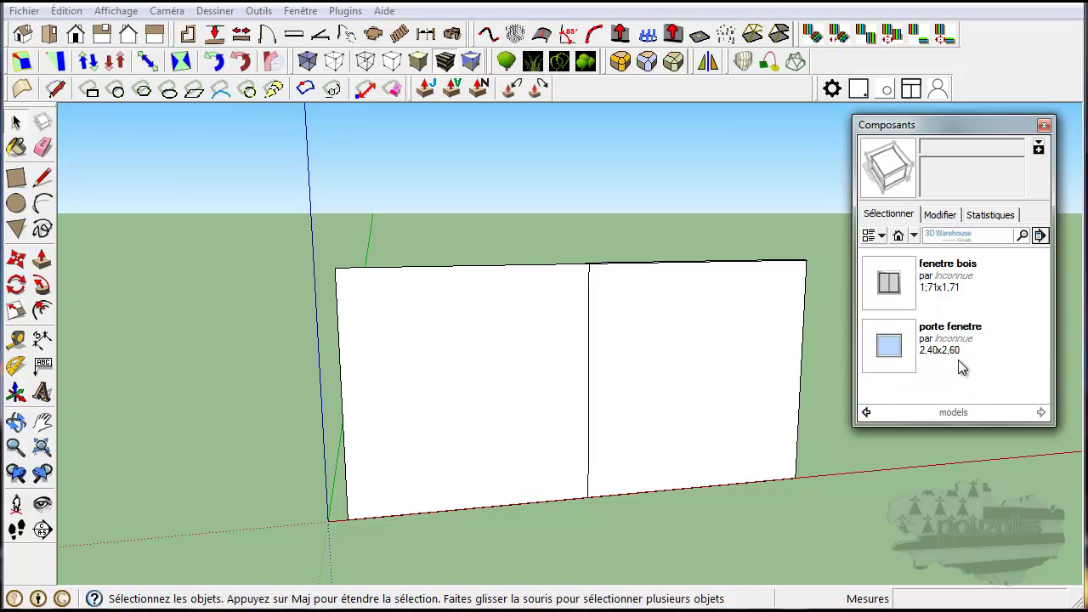
Place a 'fenetre bois' window component in the right and then the left wall half
{"action": "left_click", "coordinate": [890, 285]}
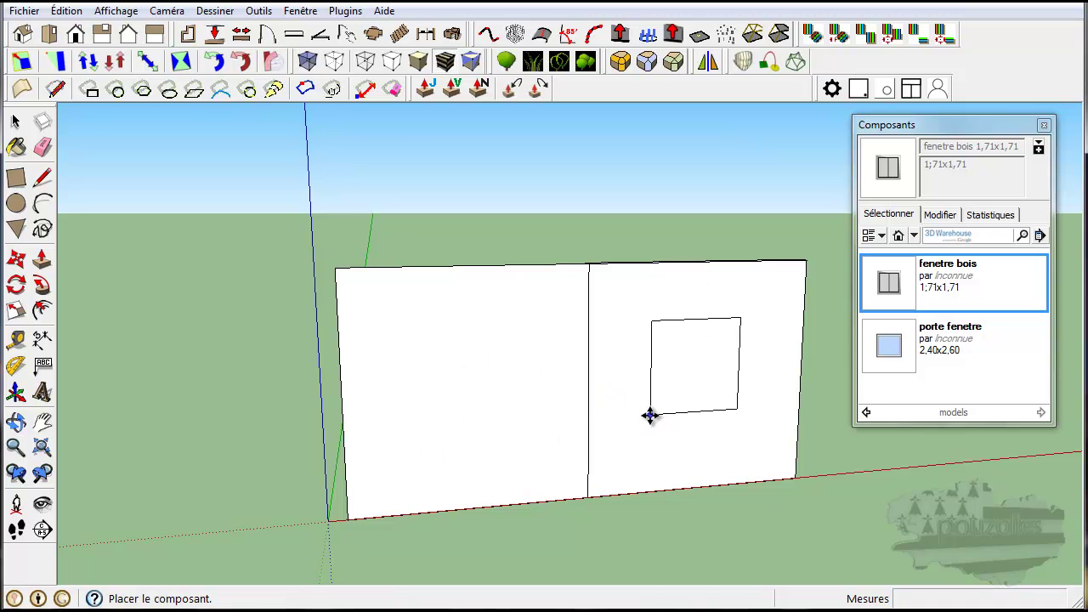
{"action": "left_click", "coordinate": [649, 418]}
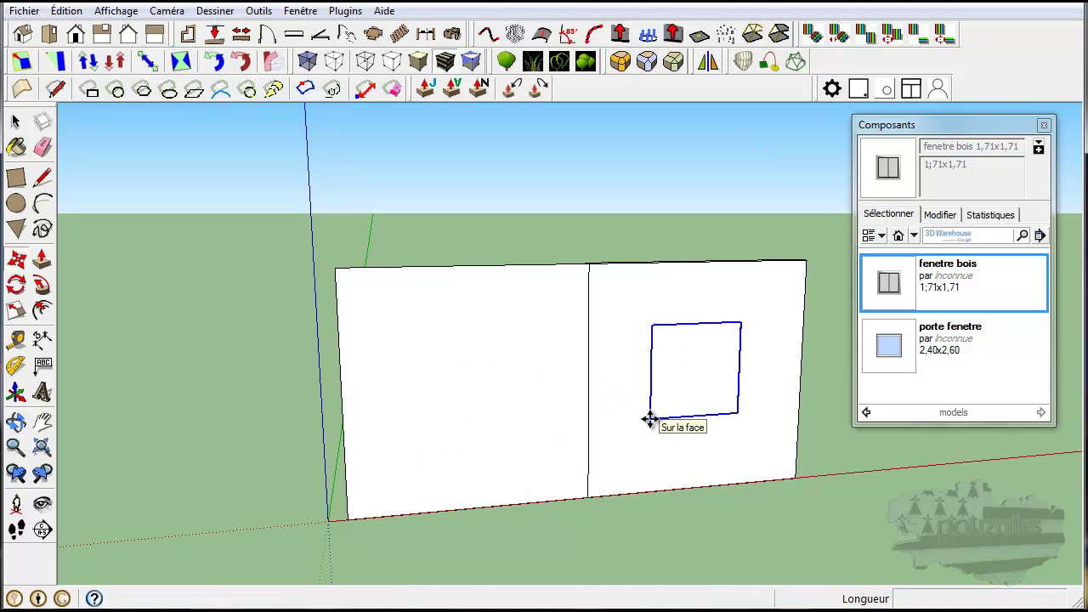
{"action": "left_click", "coordinate": [900, 287]}
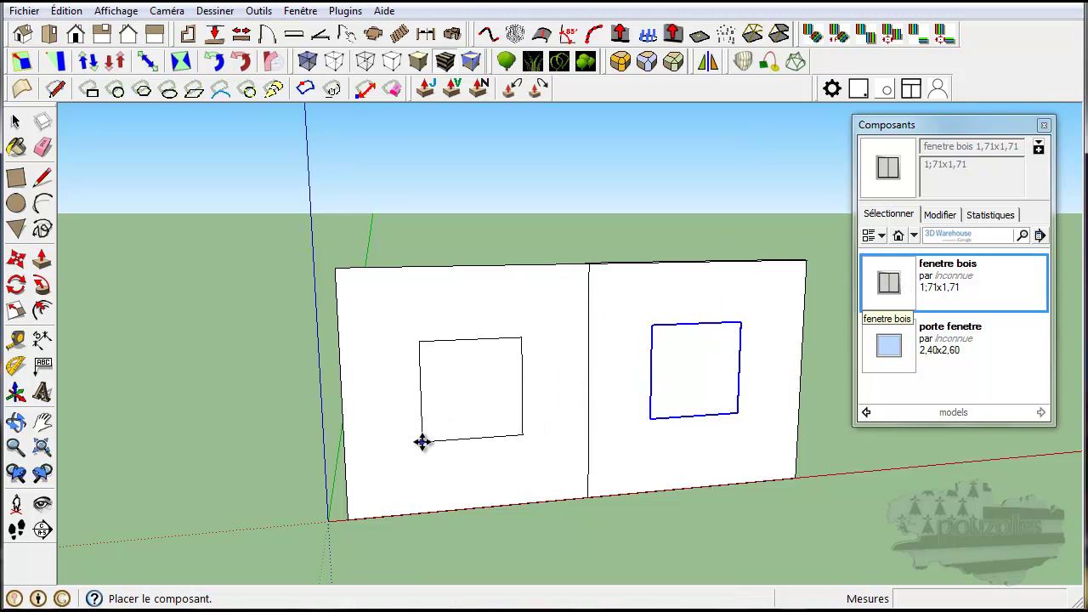
{"action": "left_click", "coordinate": [422, 442]}
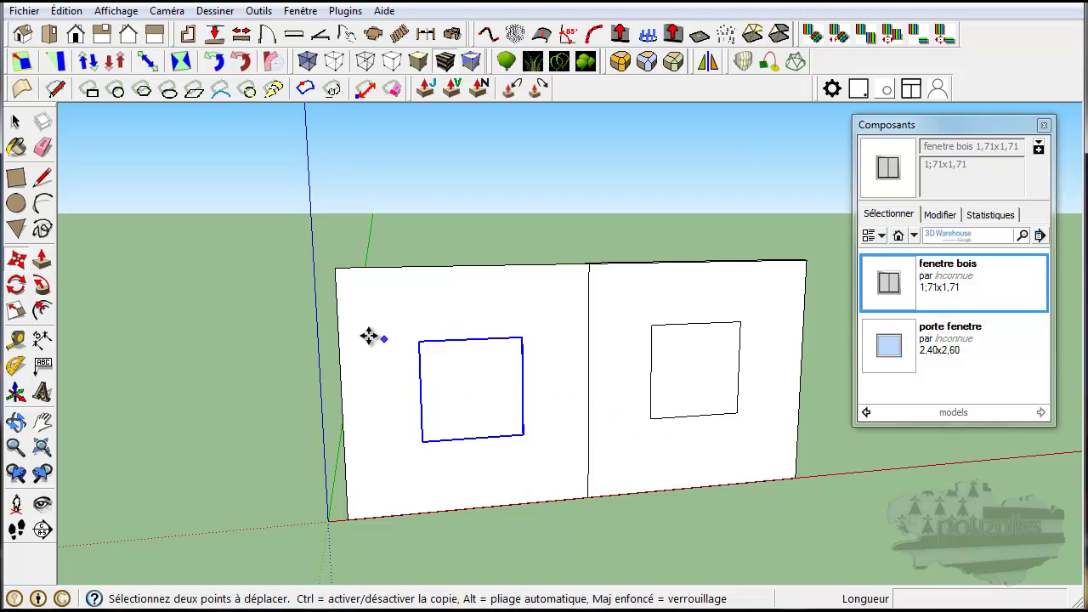
{"action": "mouse_move", "coordinate": [307, 318]}
{"action": "middle_mouse_down"}
{"action": "mouse_move", "coordinate": [519, 331]}
{"action": "mouse_move", "coordinate": [801, 301]}
{"action": "mouse_move", "coordinate": [513, 316]}
{"action": "mouse_move", "coordinate": [472, 339]}
{"action": "mouse_move", "coordinate": [768, 379]}
{"action": "mouse_move", "coordinate": [788, 323]}
{"action": "mouse_move", "coordinate": [396, 351]}
{"action": "middle_mouse_up"}
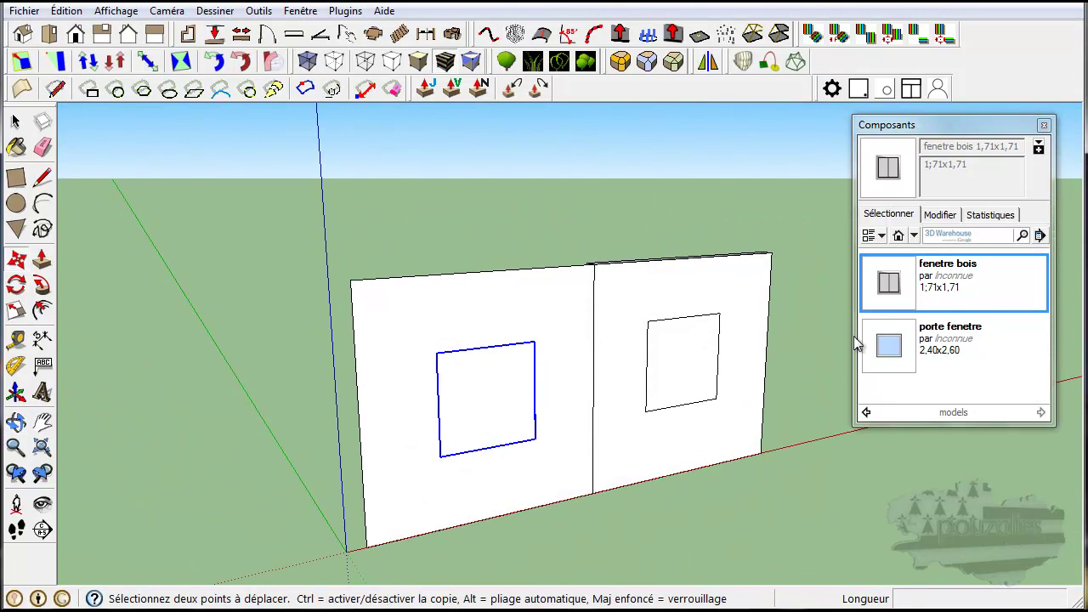
Undo both wood windows and place a 'porte fenetre' door-window in each wall half
{"action": "key", "text": "ctrl+z"}
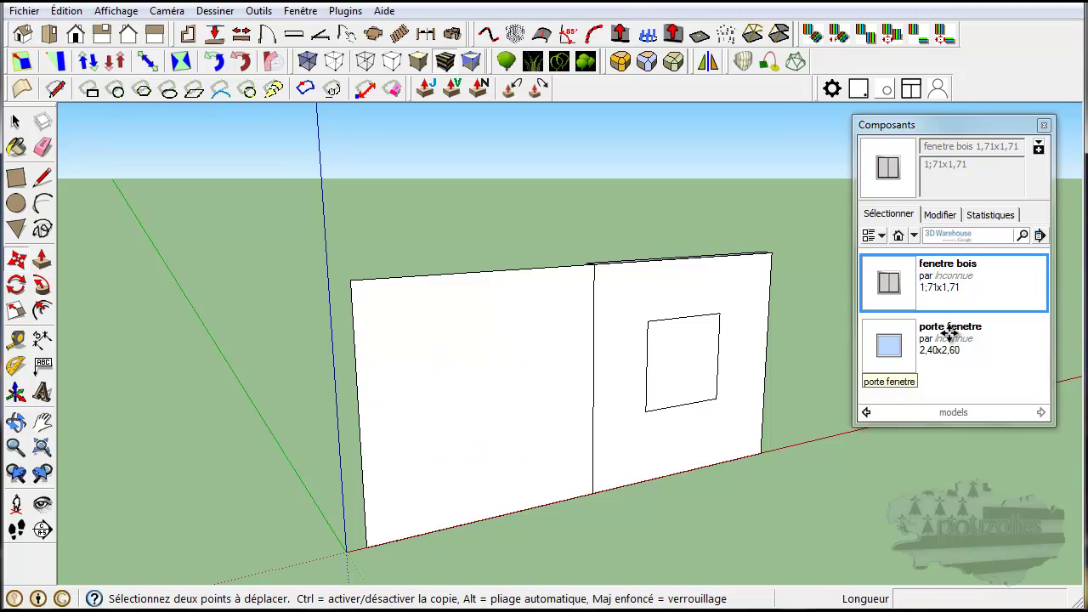
{"action": "key", "text": "ctrl+z"}
{"action": "left_click", "coordinate": [894, 344]}
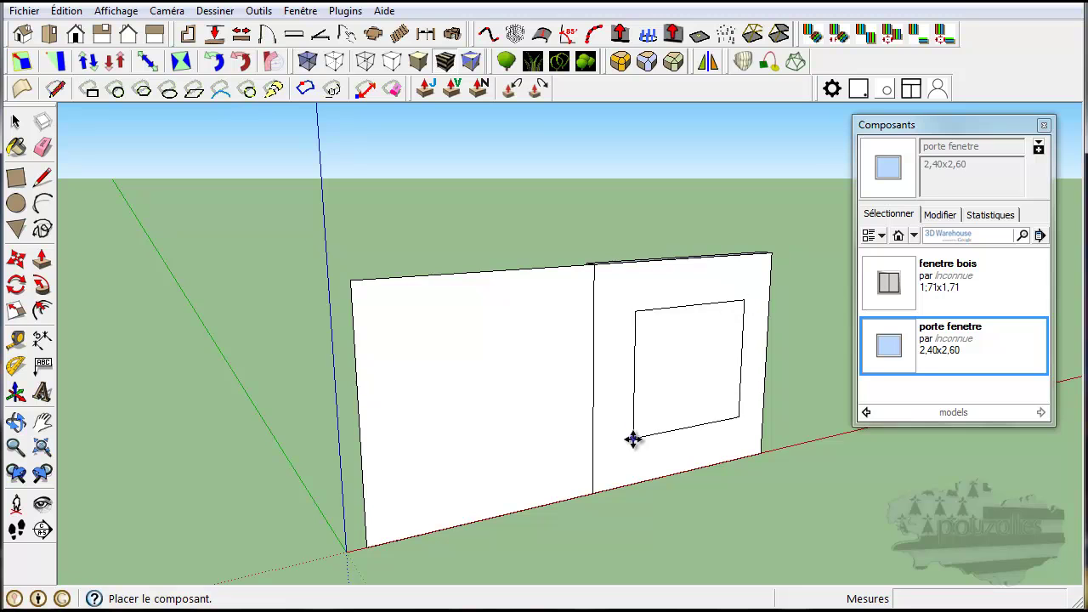
{"action": "left_click", "coordinate": [632, 480]}
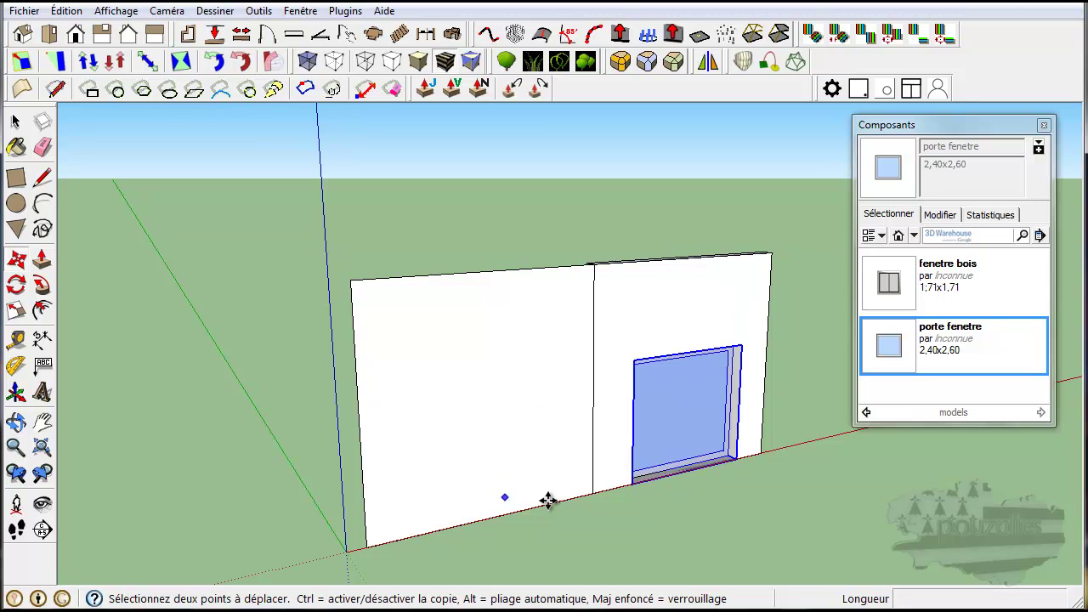
{"action": "left_click", "coordinate": [889, 344]}
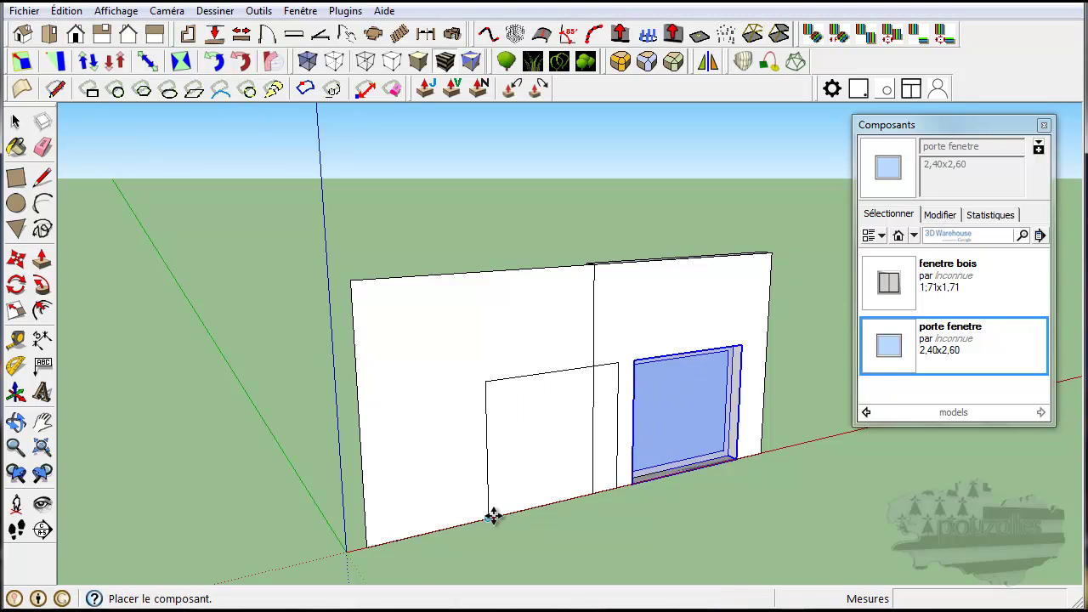
{"action": "left_click", "coordinate": [429, 531]}
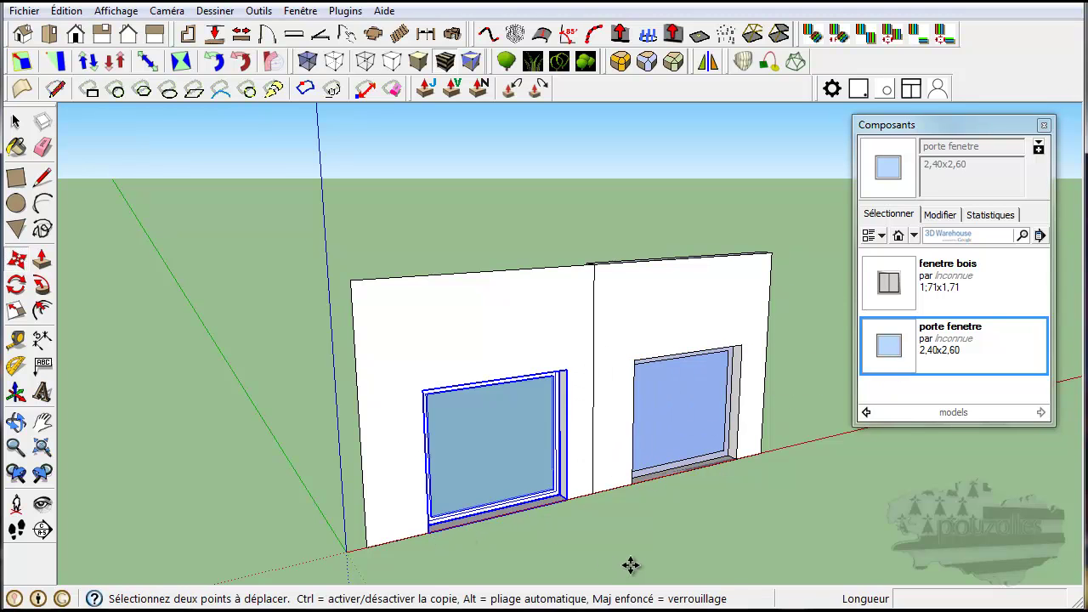
{"action": "middle_click_drag", "start_coordinate": [647, 546], "coordinate": [548, 463]}
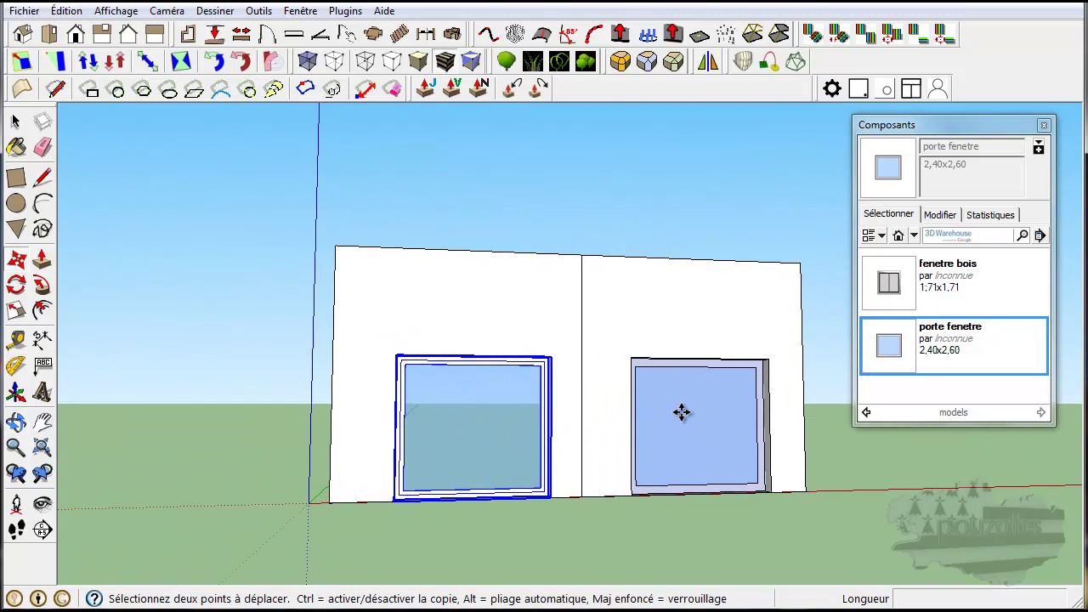
{"action": "mouse_move", "coordinate": [287, 430]}
{"action": "middle_mouse_down"}
{"action": "mouse_move", "coordinate": [486, 516]}
{"action": "mouse_move", "coordinate": [749, 497]}
{"action": "mouse_move", "coordinate": [831, 478]}
{"action": "middle_mouse_up"}
{"action": "middle_click_drag", "start_coordinate": [452, 456], "coordinate": [544, 505]}
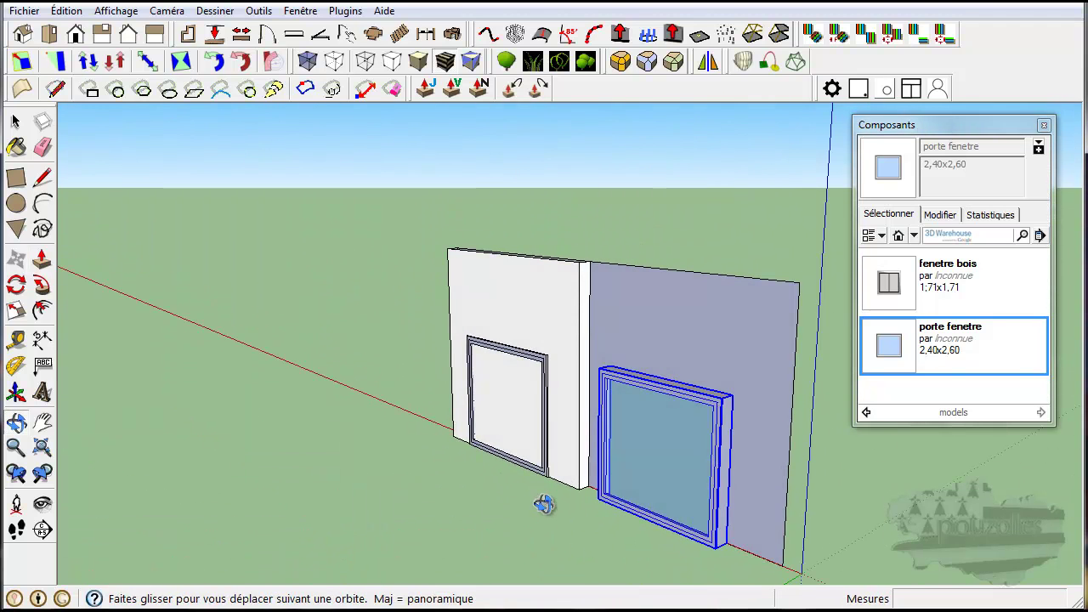
{"action": "mouse_move", "coordinate": [469, 417]}
{"action": "middle_mouse_down"}
{"action": "mouse_move", "coordinate": [503, 418]}
{"action": "mouse_move", "coordinate": [606, 374]}
{"action": "mouse_move", "coordinate": [692, 290]}
{"action": "mouse_move", "coordinate": [692, 323]}
{"action": "mouse_move", "coordinate": [734, 343]}
{"action": "mouse_move", "coordinate": [284, 401]}
{"action": "mouse_move", "coordinate": [141, 394]}
{"action": "mouse_move", "coordinate": [677, 382]}
{"action": "mouse_move", "coordinate": [153, 394]}
{"action": "mouse_move", "coordinate": [575, 418]}
{"action": "mouse_move", "coordinate": [685, 396]}
{"action": "mouse_move", "coordinate": [675, 382]}
{"action": "middle_mouse_up"}
{"action": "key", "text": "m"}
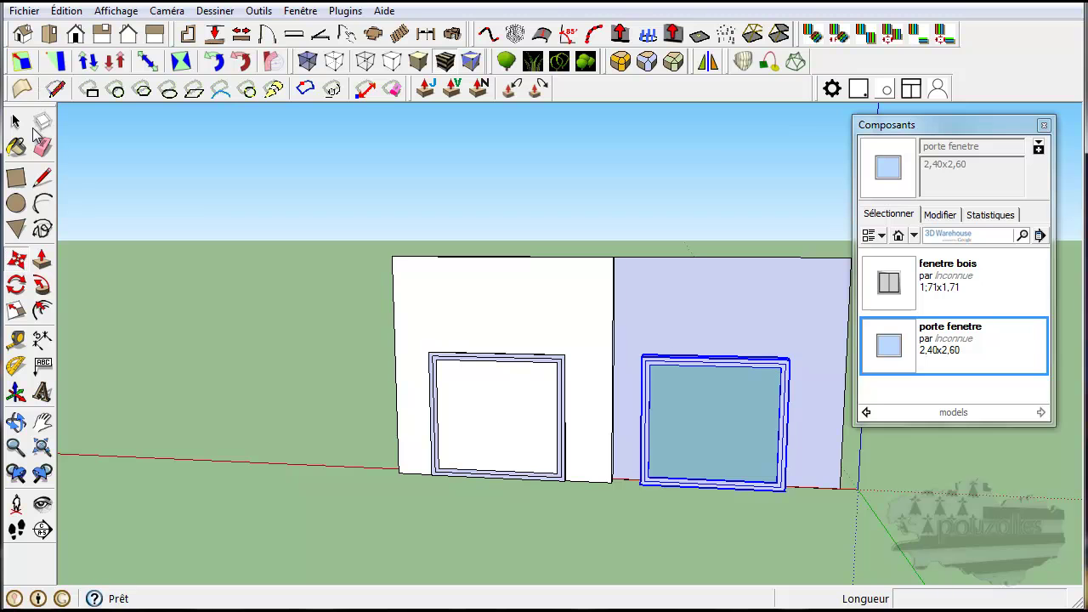
Draw a rectangle about 2,31 m by 2,11 m filling the left door-window's opening
{"action": "left_click", "coordinate": [16, 178]}
{"action": "scroll", "coordinate": [429, 459], "scroll_direction": "up", "scroll_amount": 1}
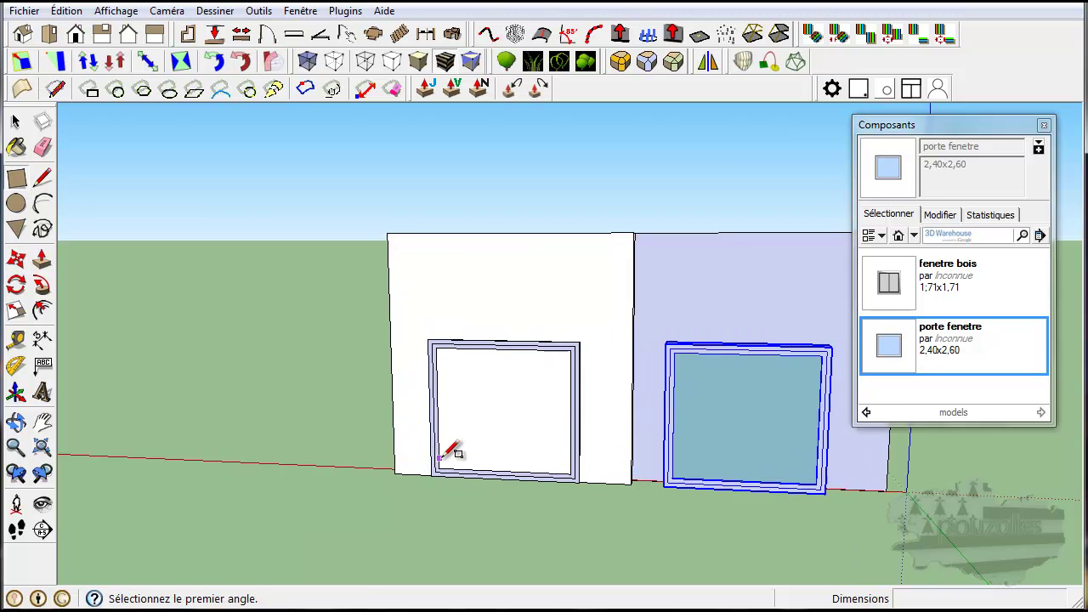
{"action": "scroll", "coordinate": [452, 451], "scroll_direction": "up", "scroll_amount": 2}
{"action": "scroll", "coordinate": [445, 404], "scroll_direction": "up", "scroll_amount": 2}
{"action": "scroll", "coordinate": [444, 340], "scroll_direction": "up", "scroll_amount": 2}
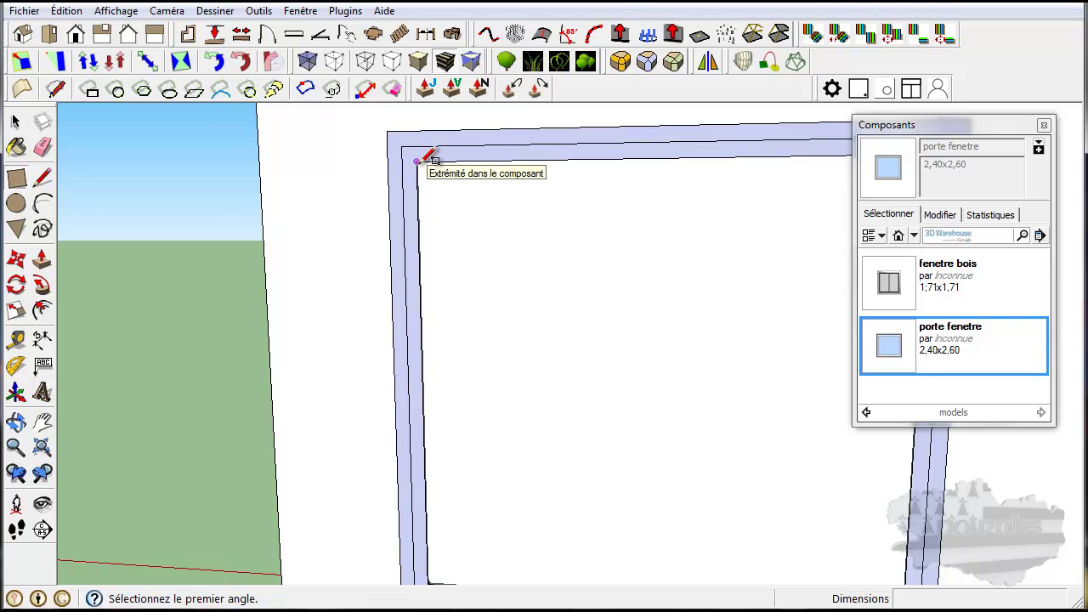
{"action": "left_click", "coordinate": [418, 161]}
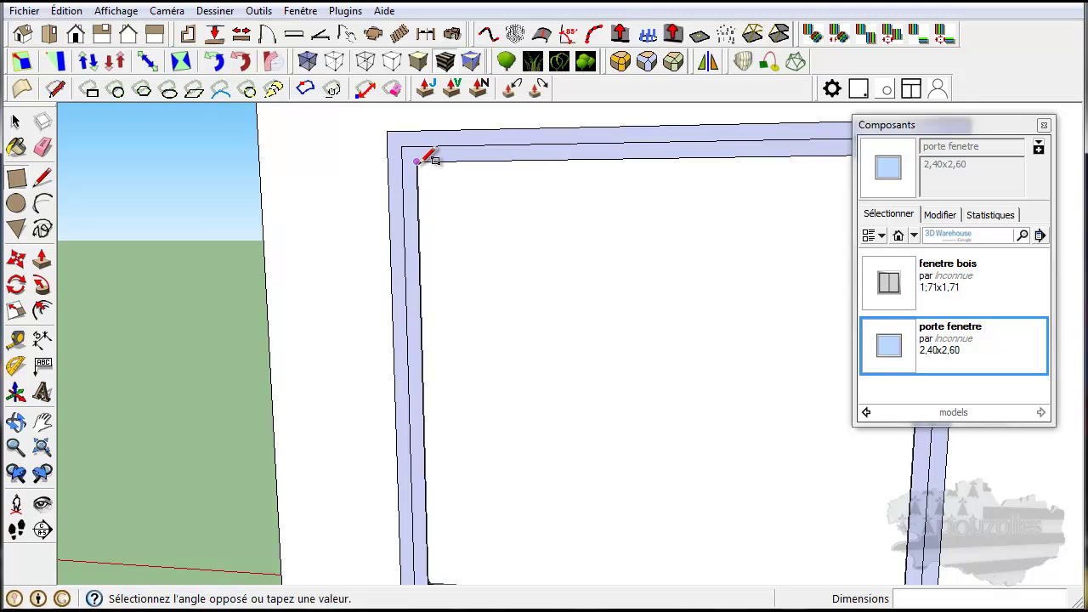
{"action": "scroll", "coordinate": [421, 162], "scroll_direction": "down", "scroll_amount": 2}
{"action": "scroll", "coordinate": [421, 163], "scroll_direction": "down", "scroll_amount": 1}
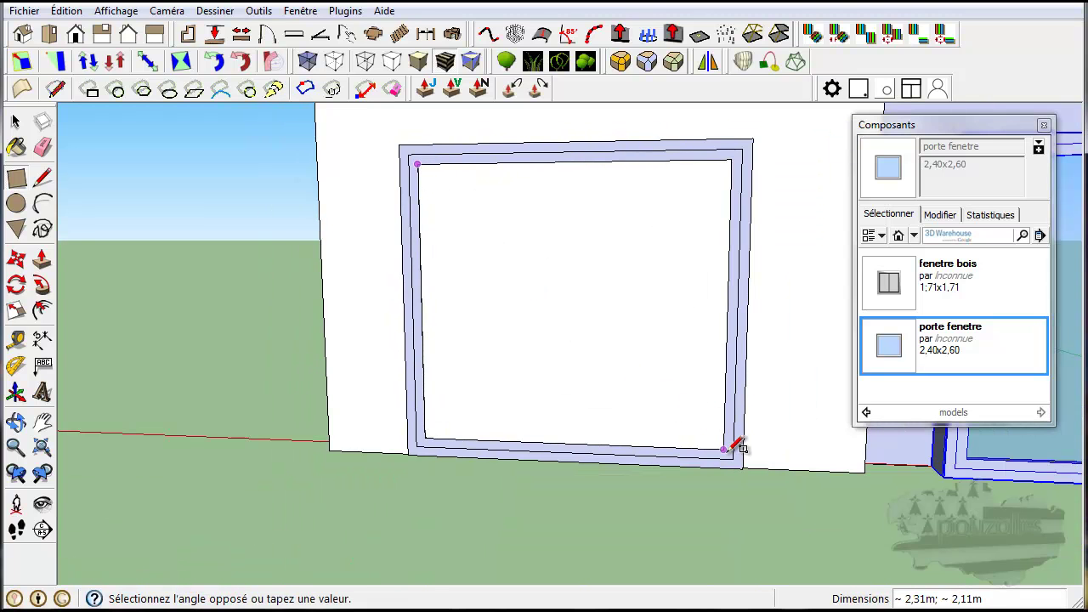
{"action": "left_click", "coordinate": [725, 448]}
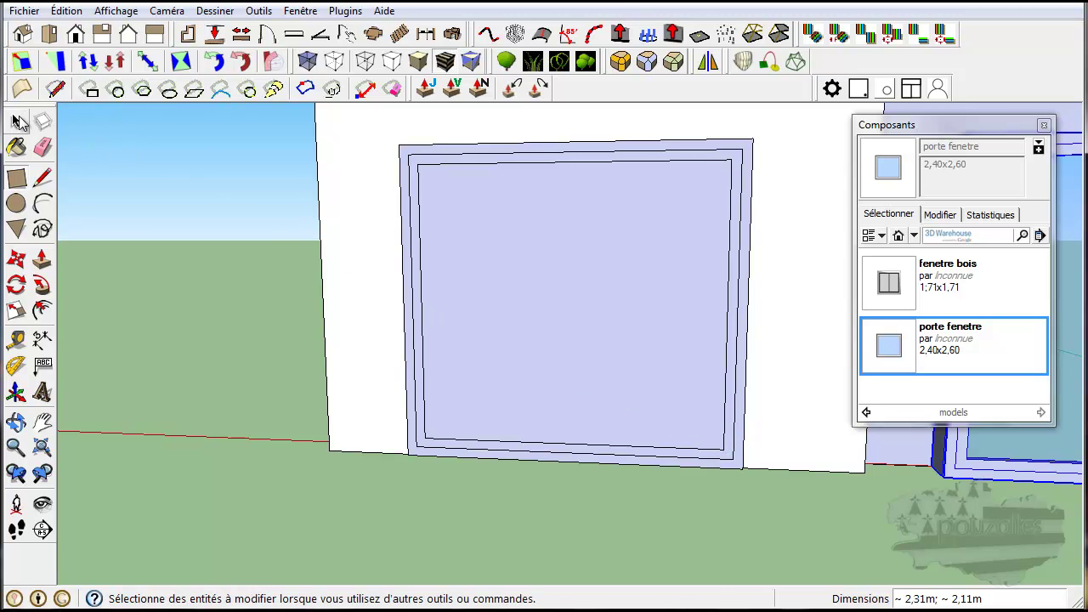
Select and delete the door-window's inner glazing face
{"action": "left_click", "coordinate": [15, 121]}
{"action": "left_click", "coordinate": [548, 302]}
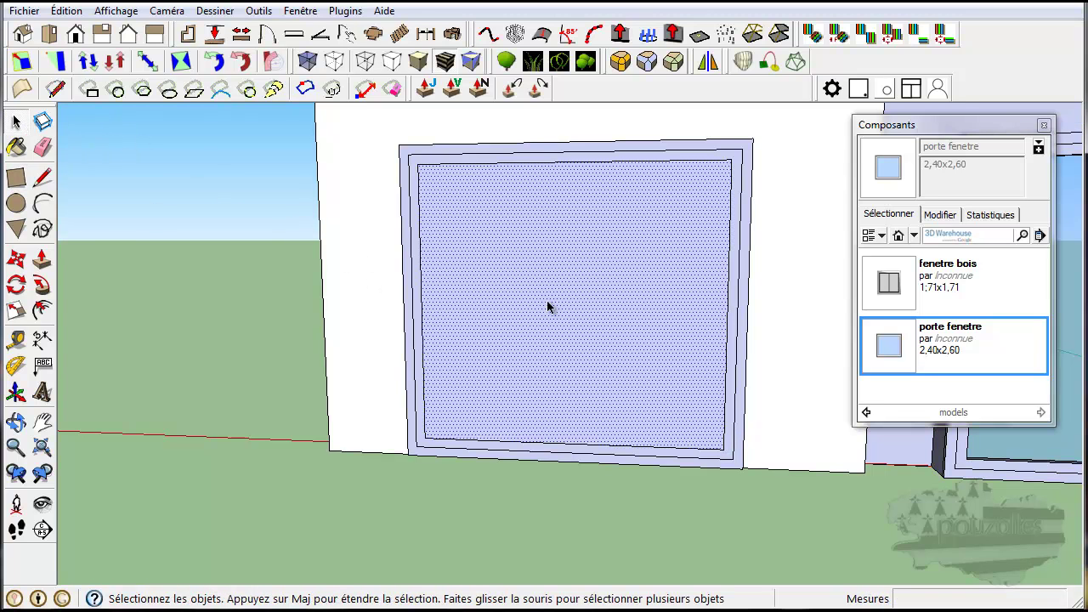
{"action": "key", "text": "Delete"}
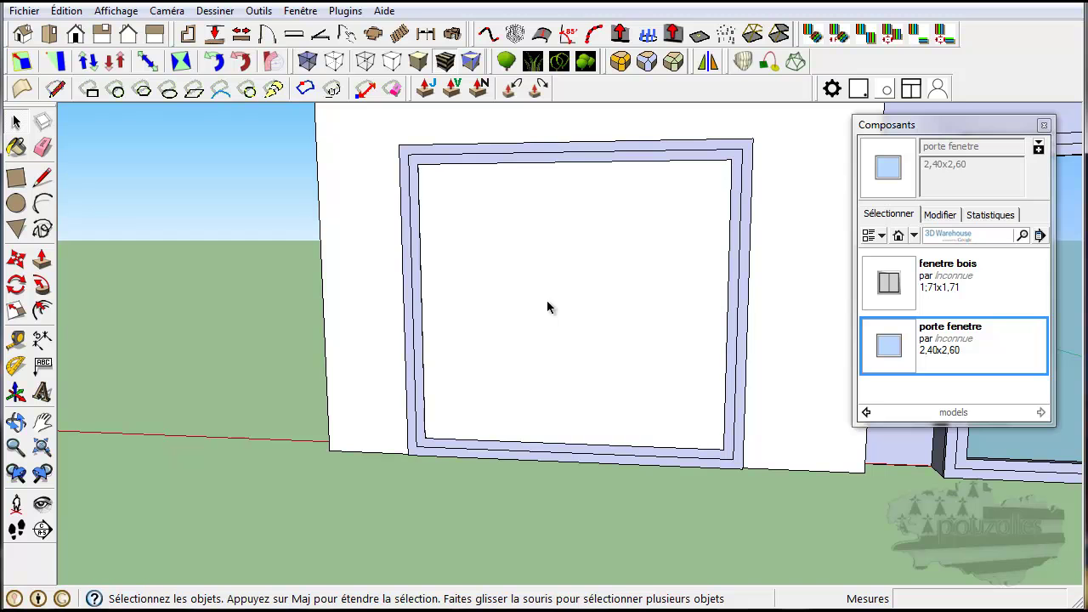
{"action": "mouse_move", "coordinate": [547, 302]}
{"action": "middle_mouse_down"}
{"action": "mouse_move", "coordinate": [135, 359]}
{"action": "mouse_move", "coordinate": [828, 340]}
{"action": "mouse_move", "coordinate": [798, 346]}
{"action": "middle_mouse_up"}
{"action": "left_click", "coordinate": [544, 293]}
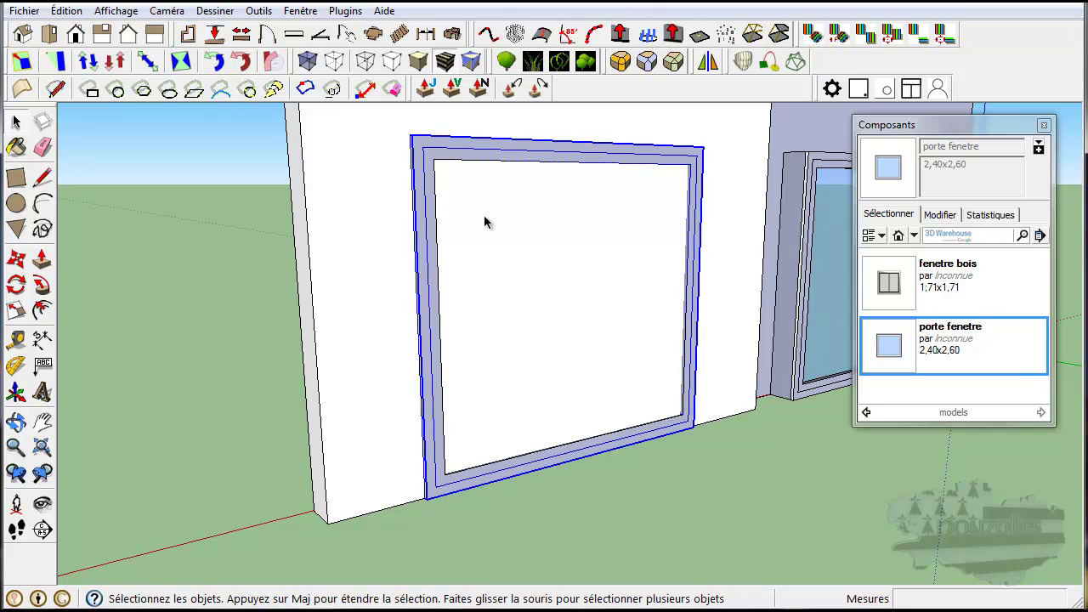
{"action": "left_click", "coordinate": [345, 225]}
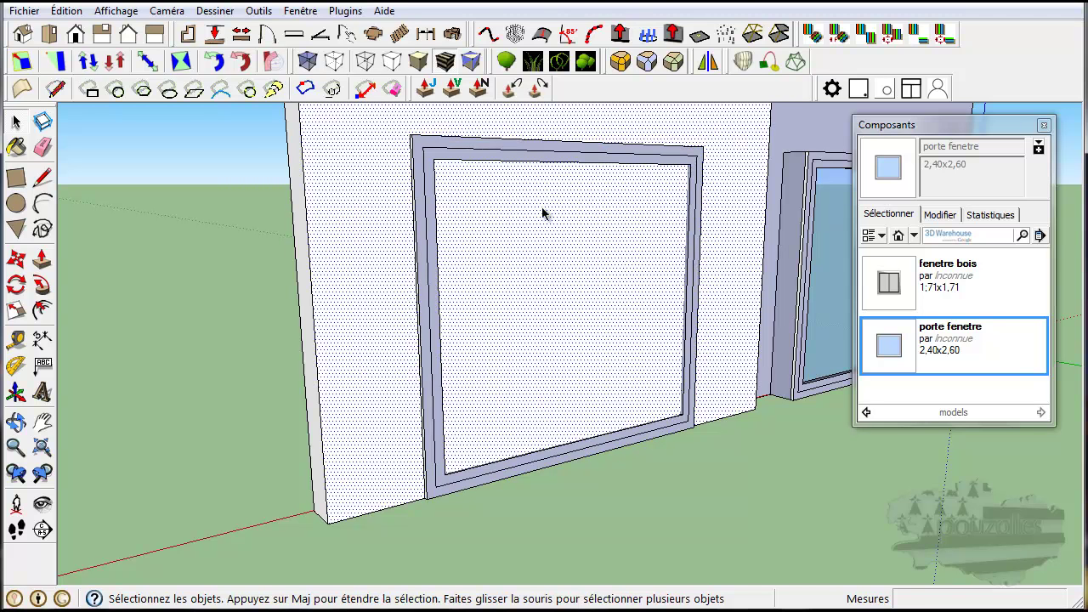
{"action": "middle_click_drag", "start_coordinate": [544, 213], "coordinate": [415, 199]}
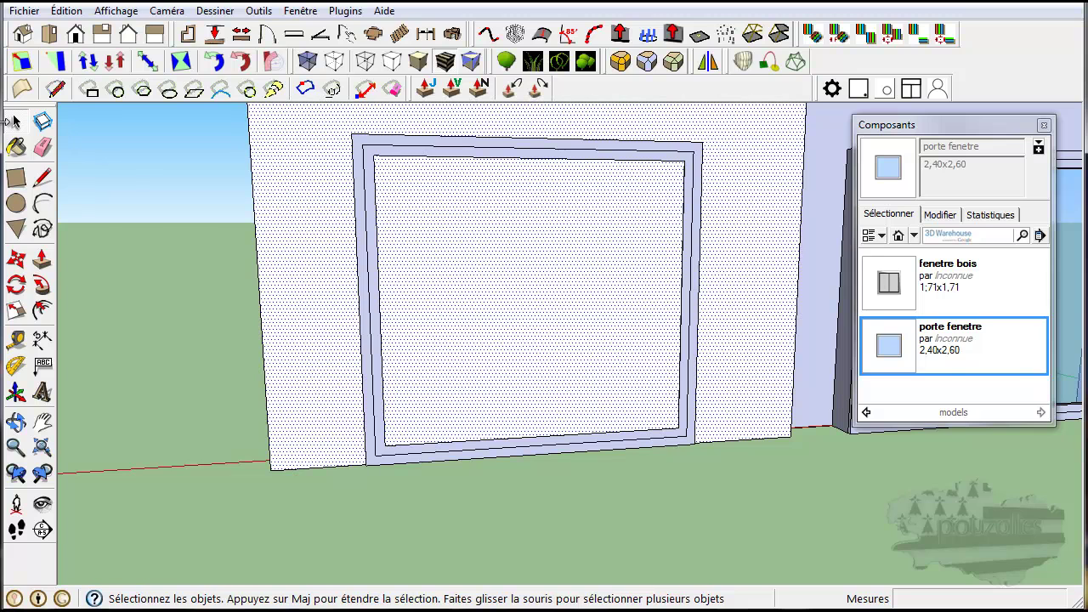
Draw a 2,88 m × 2,62 m rectangle enclosing the door-window frame, from above its top-left
{"action": "left_click", "coordinate": [16, 180]}
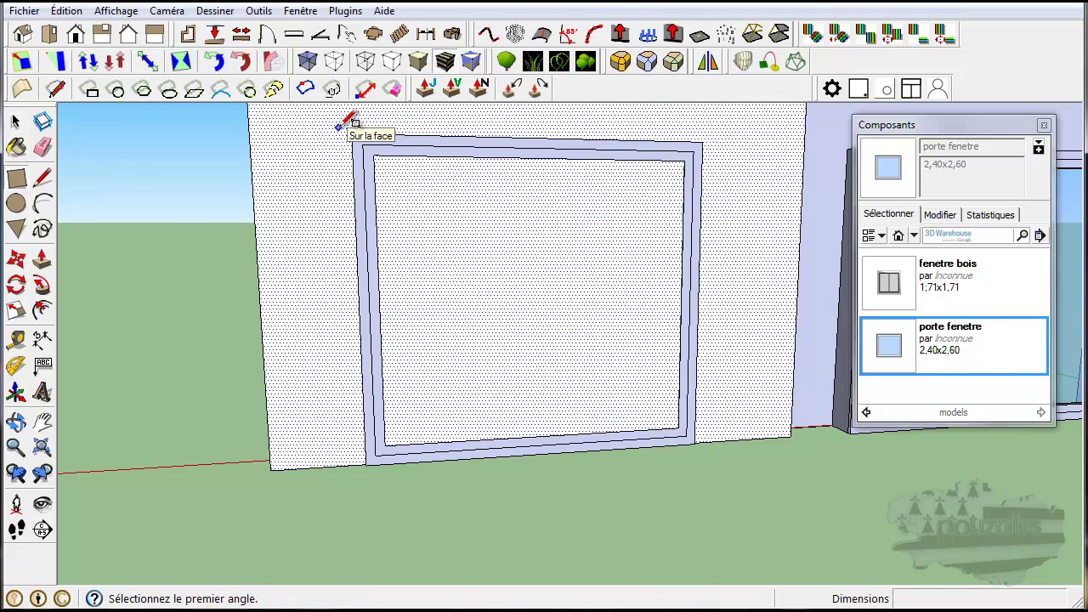
{"action": "left_click", "coordinate": [338, 127]}
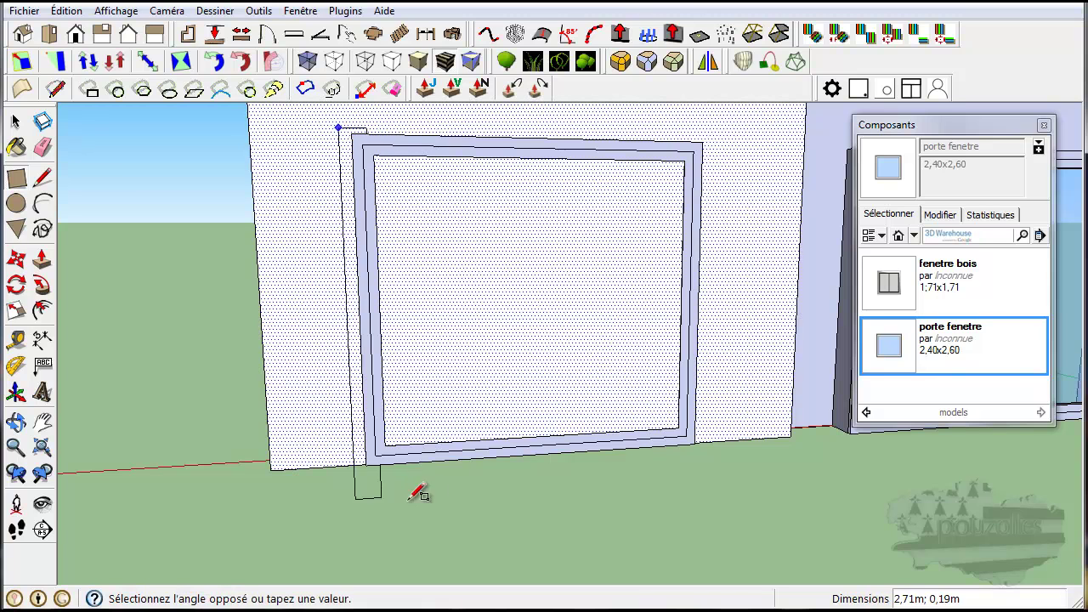
{"action": "left_click", "coordinate": [717, 459]}
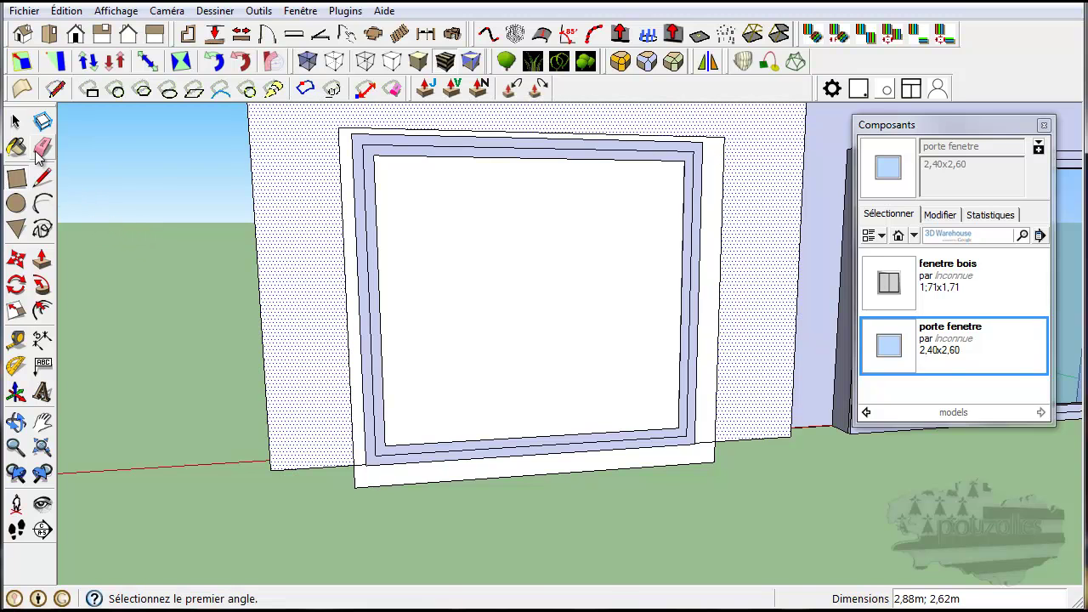
{"action": "left_click", "coordinate": [17, 124]}
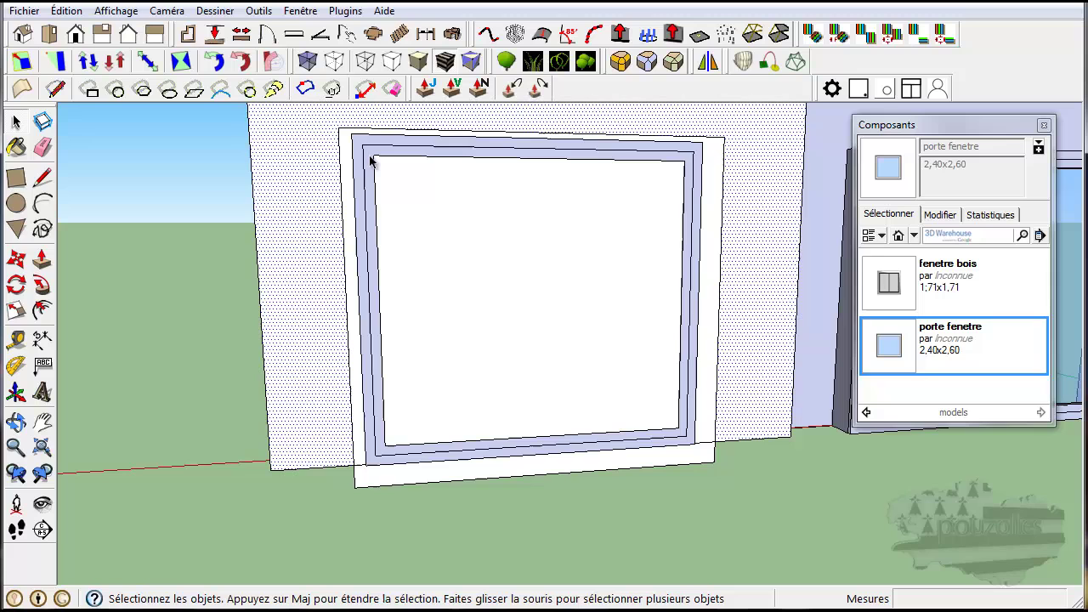
Copy the rectangle's top edge down 0,08 m with Move and Ctrl
{"action": "left_click", "coordinate": [516, 131]}
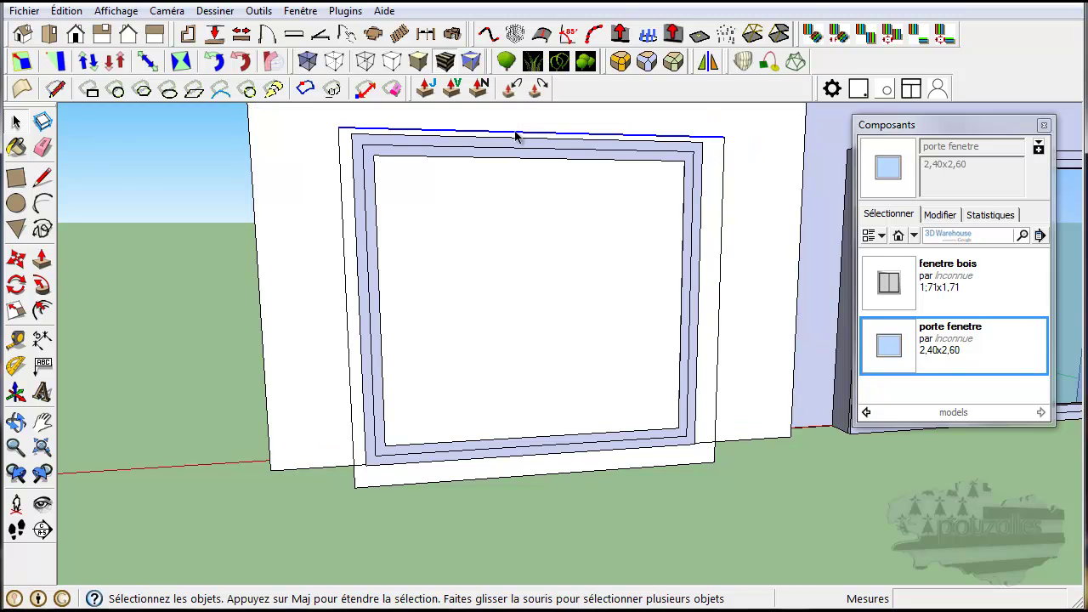
{"action": "left_click", "coordinate": [16, 259]}
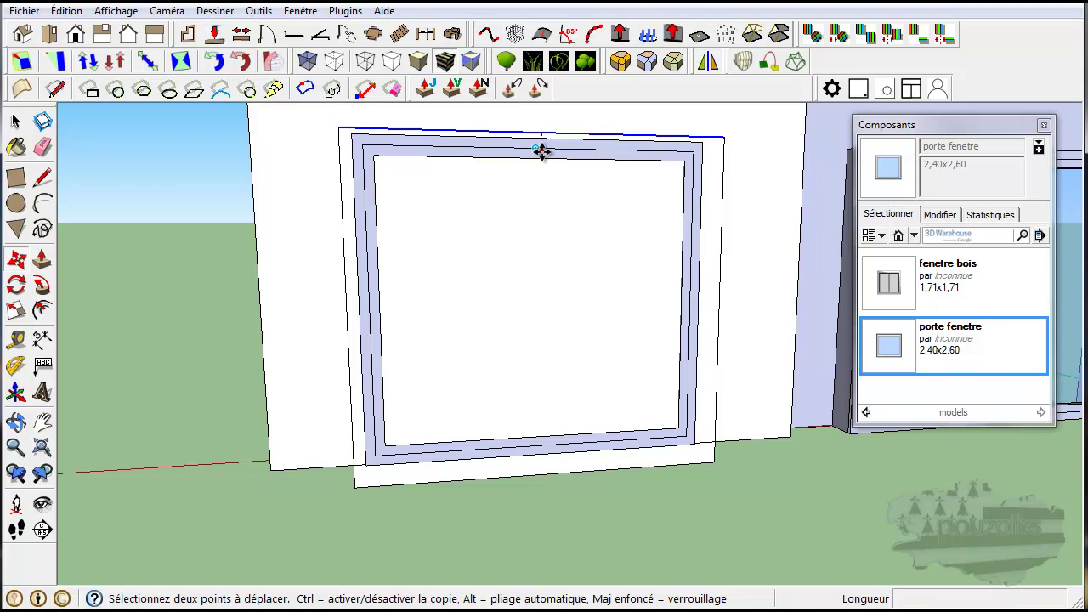
{"action": "left_click", "coordinate": [544, 134]}
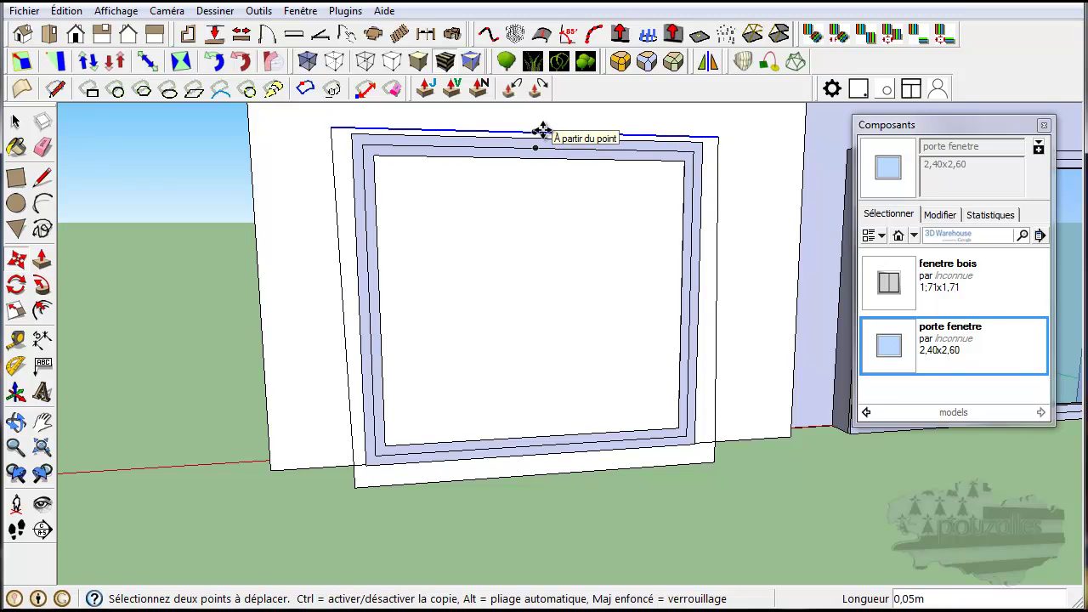
{"action": "key", "text": "ctrl"}
{"action": "left_click", "coordinate": [542, 129]}
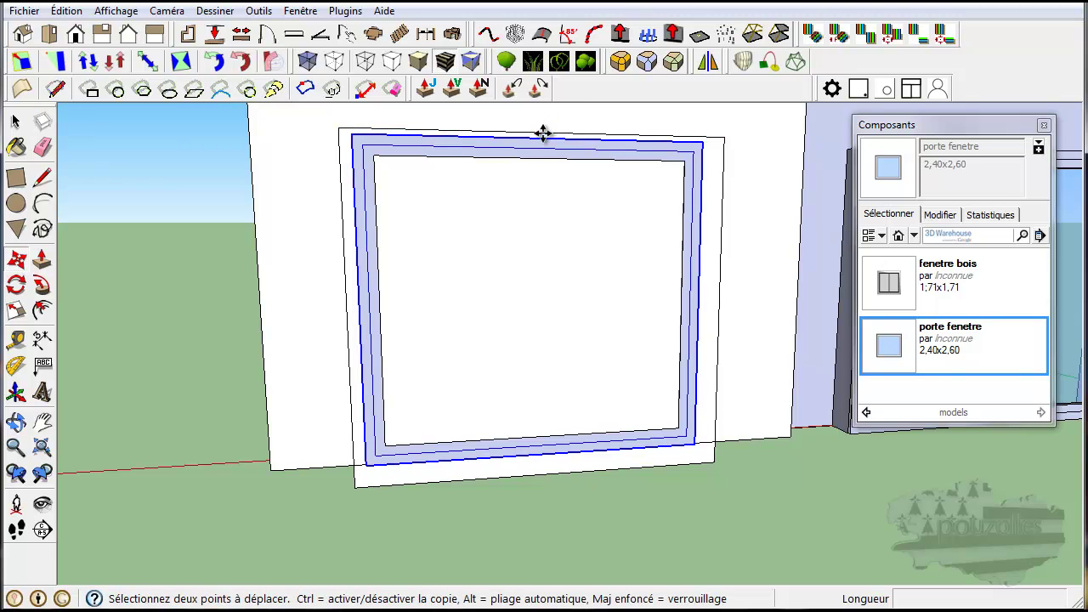
Move the door-window frame along the red axis to line up with the rectangle's top
{"action": "left_click", "coordinate": [542, 132]}
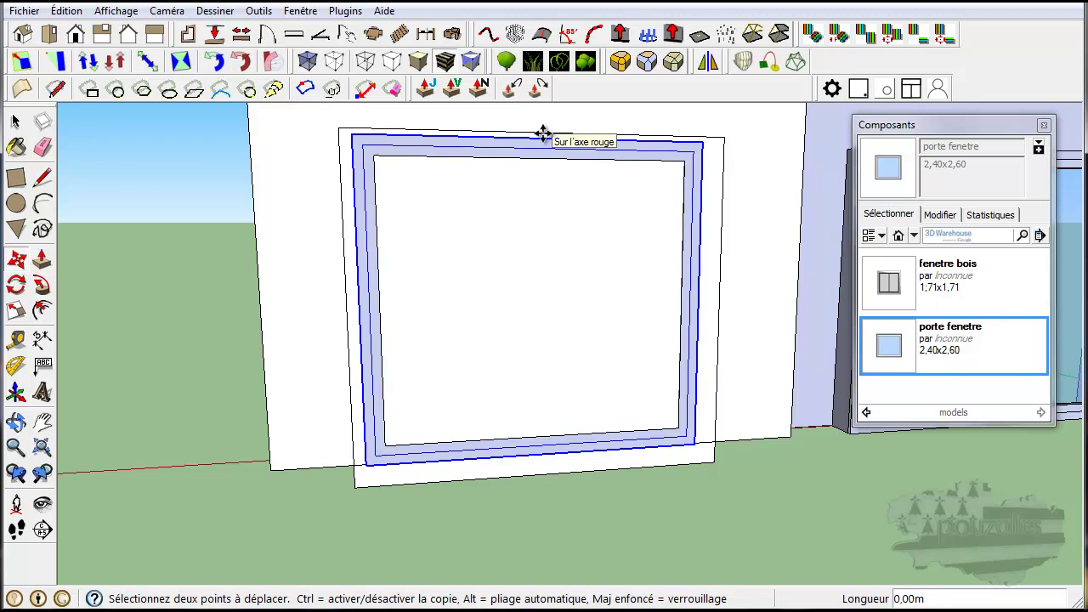
{"action": "left_click", "coordinate": [543, 132]}
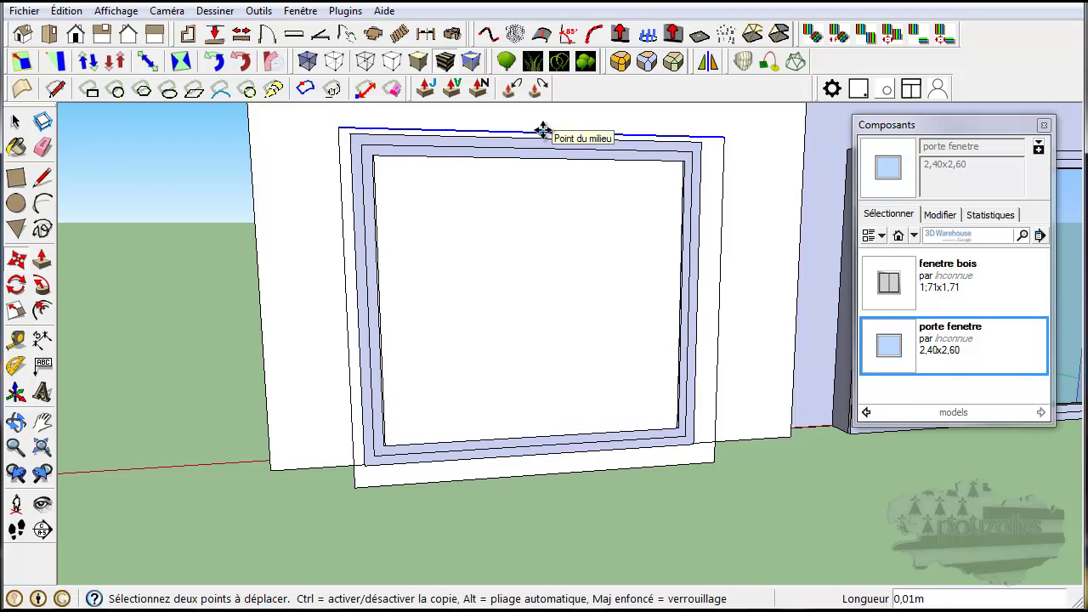
{"action": "key", "text": "Escape"}
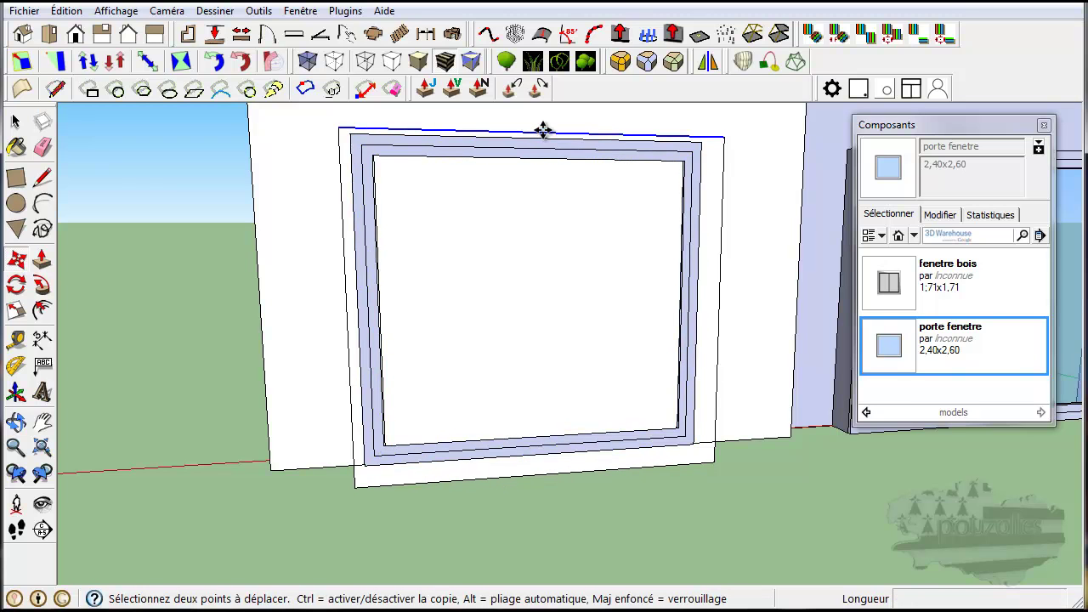
{"action": "left_click", "coordinate": [544, 128]}
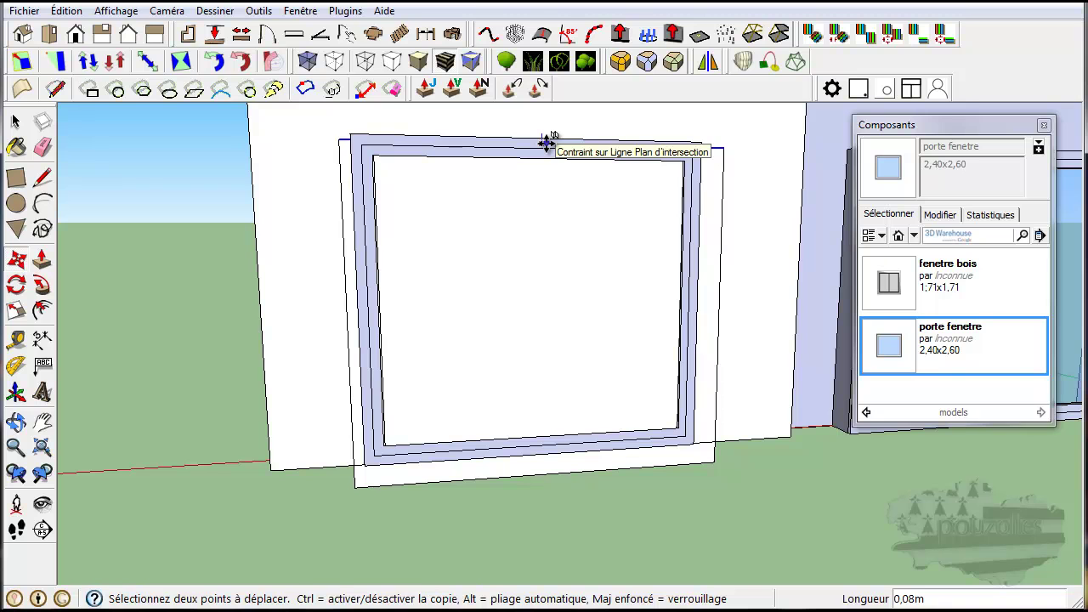
{"action": "left_click", "coordinate": [545, 142]}
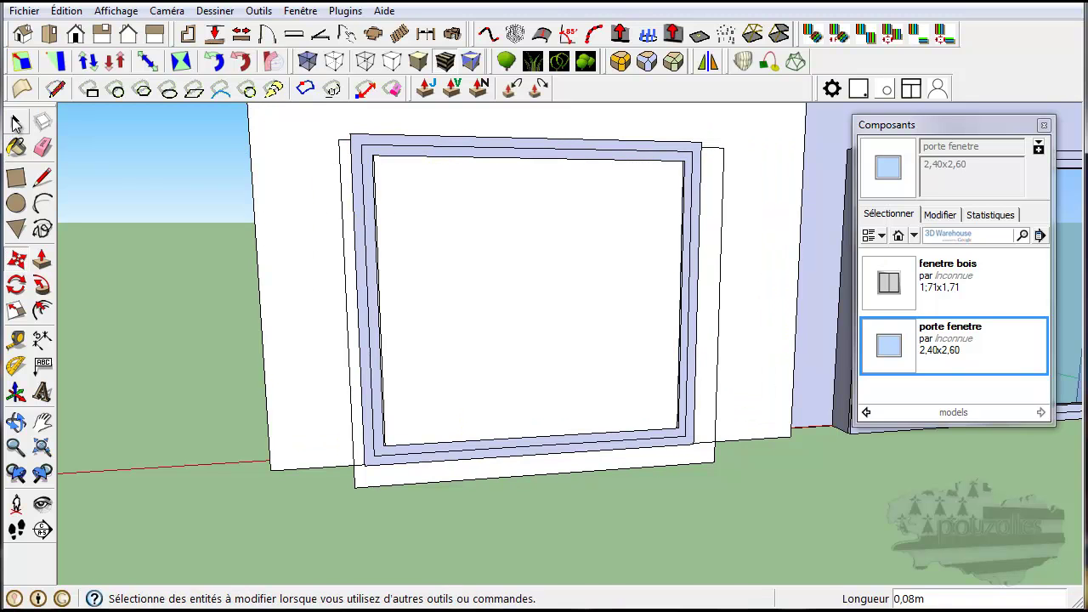
Move the rectangle's left edge in against the frame's left side
{"action": "left_click", "coordinate": [15, 121]}
{"action": "left_click", "coordinate": [347, 283]}
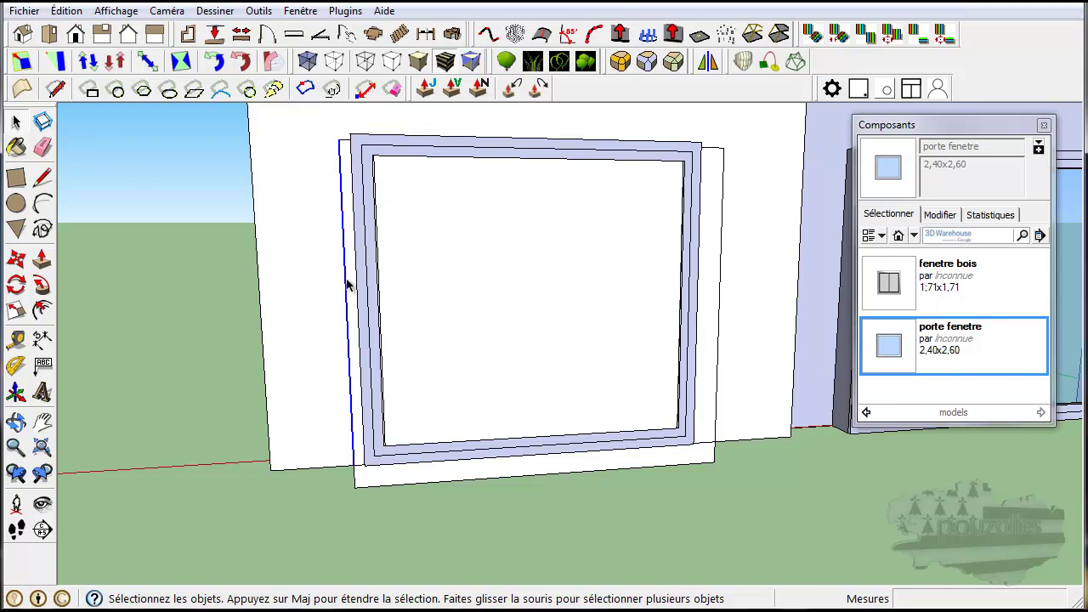
{"action": "left_click", "coordinate": [15, 258]}
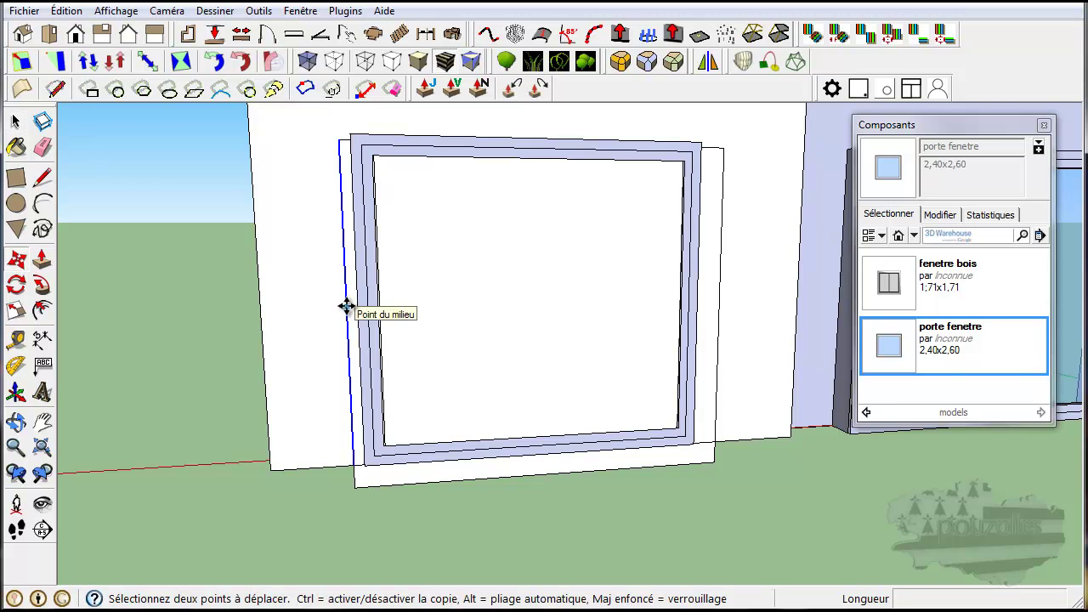
{"action": "left_click", "coordinate": [346, 307]}
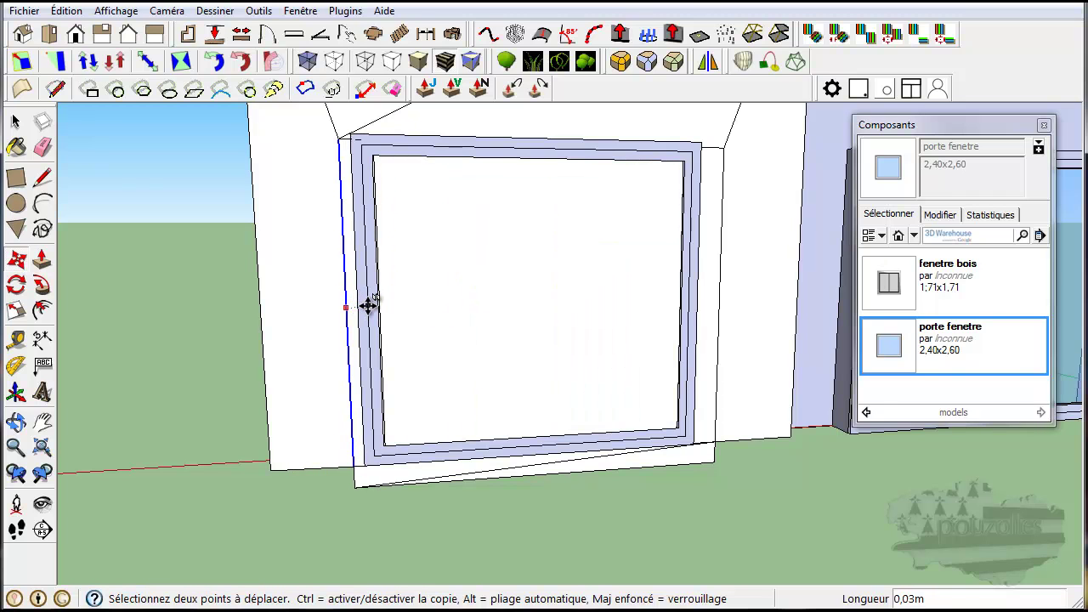
{"action": "left_click", "coordinate": [336, 305]}
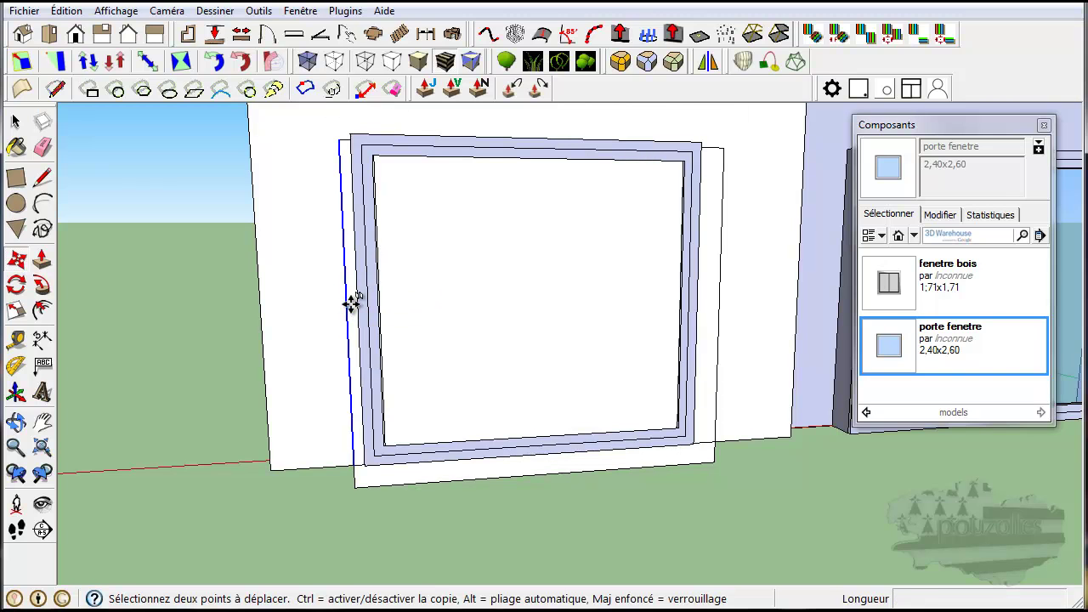
{"action": "left_click", "coordinate": [351, 305]}
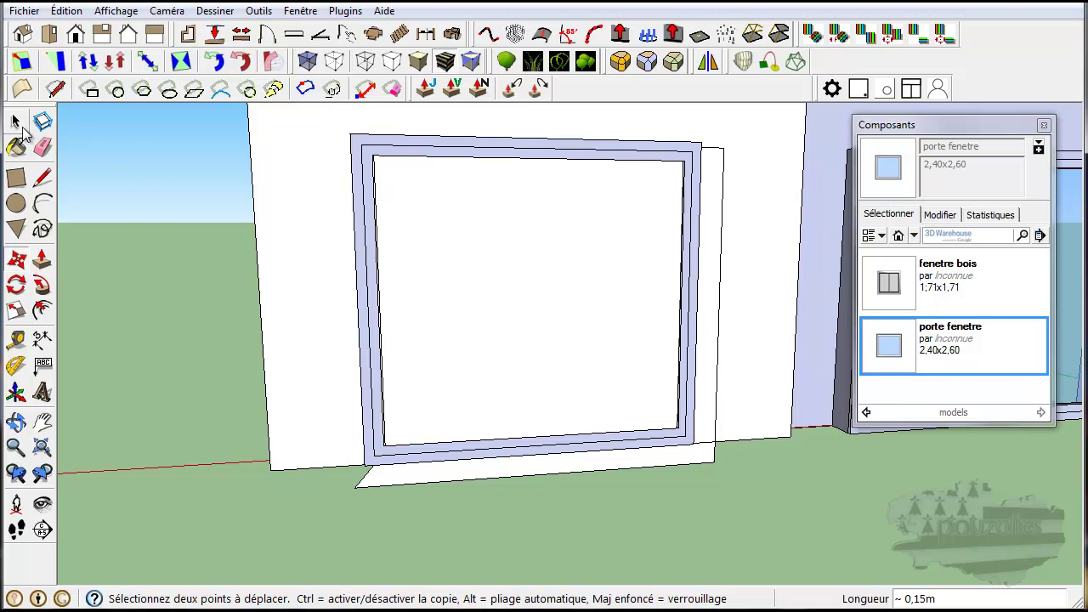
Move the right edge about 0,27 m in against the frame, undoing the stray edges
{"action": "left_click", "coordinate": [20, 128]}
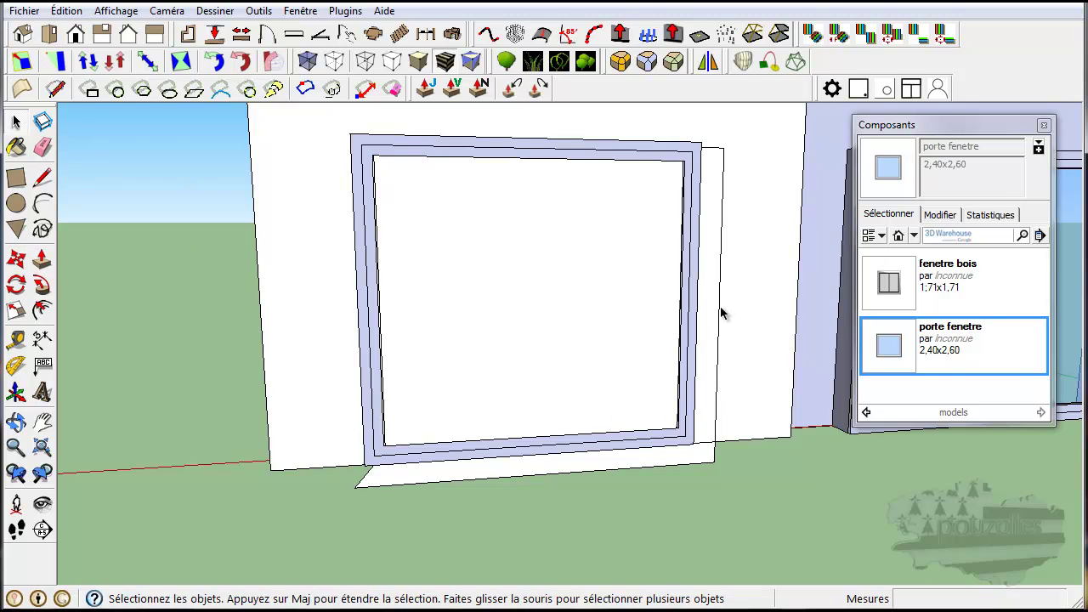
{"action": "left_click", "coordinate": [17, 259]}
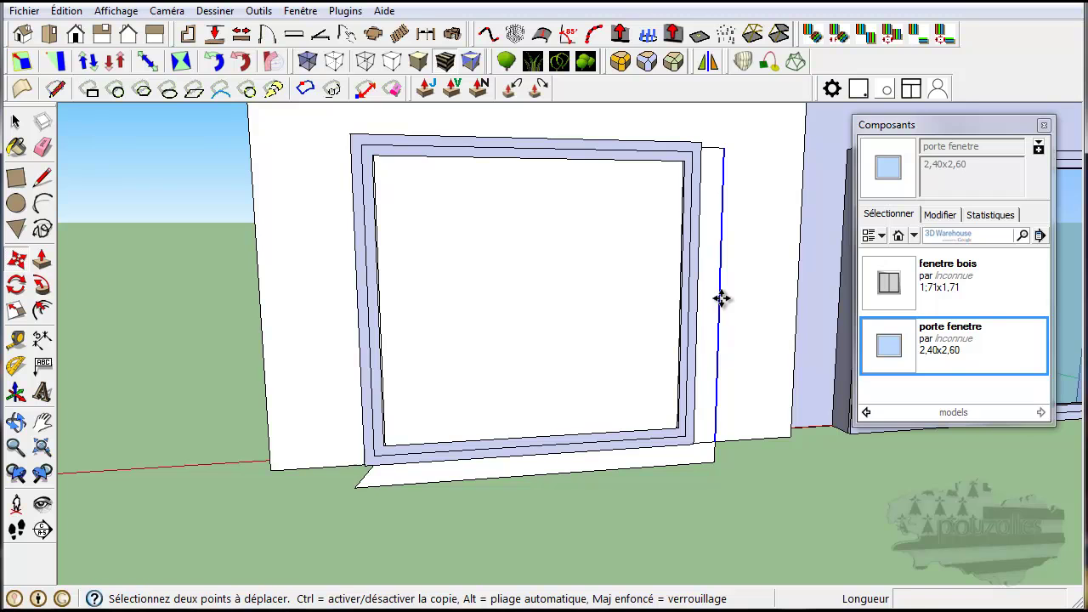
{"action": "left_click", "coordinate": [721, 295]}
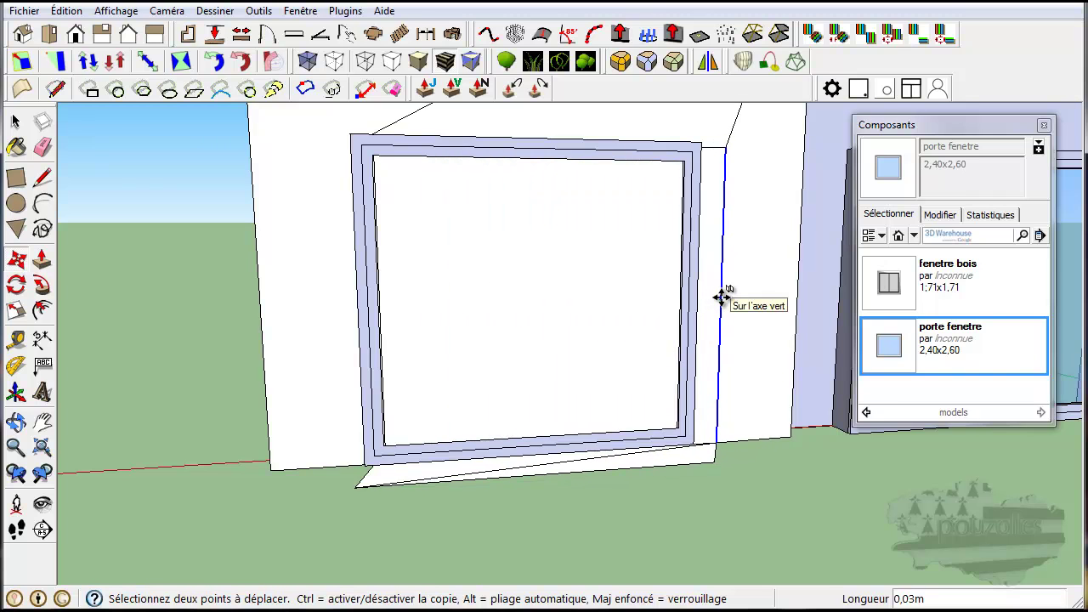
{"action": "left_click", "coordinate": [721, 296]}
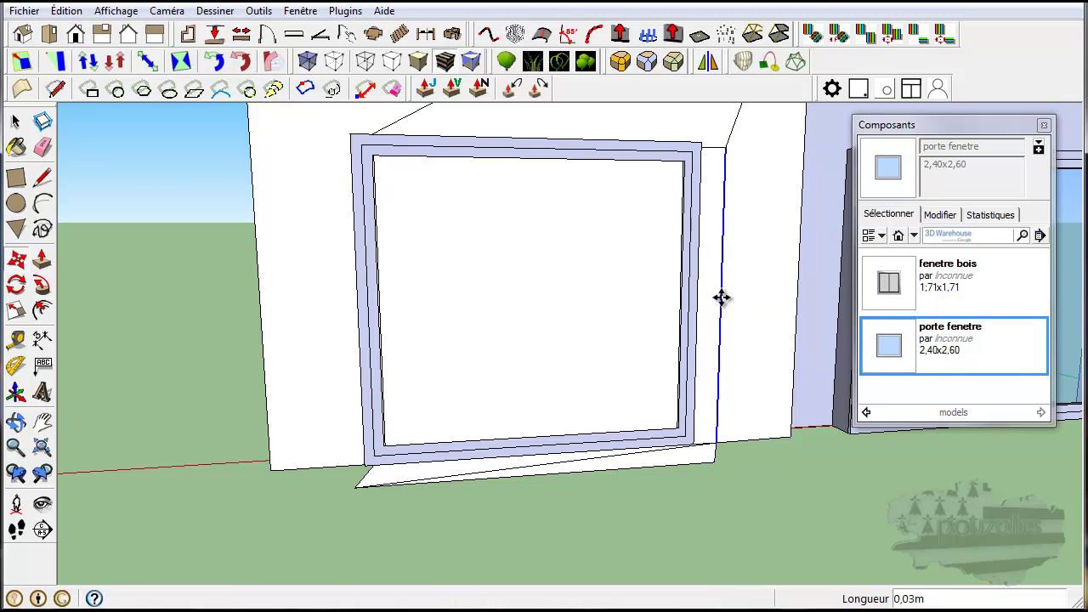
{"action": "key", "text": "ctrl+z"}
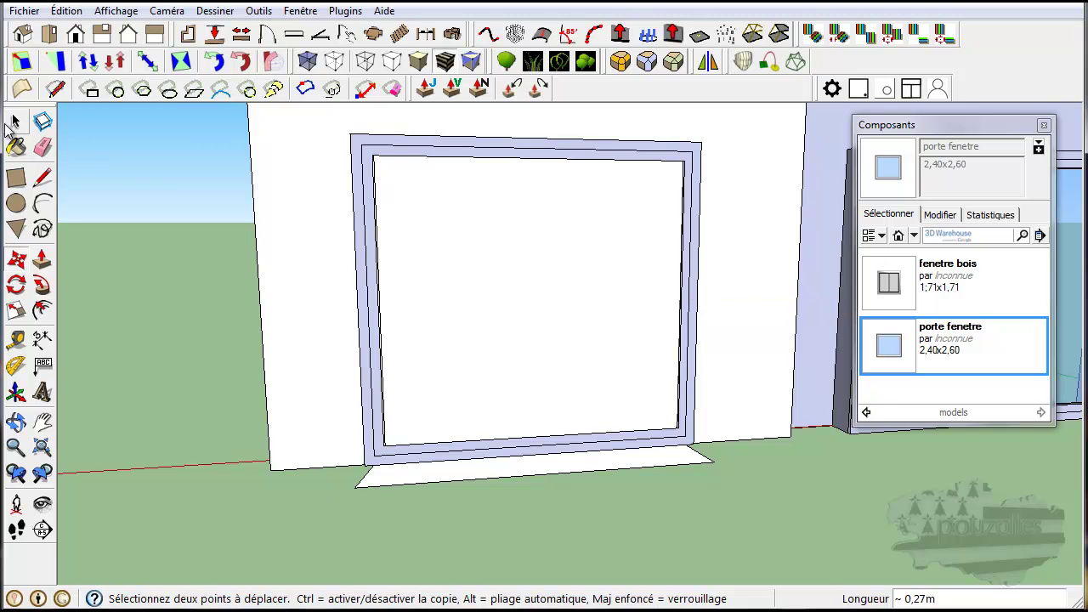
Clear the selection and erase the tapered sill's lower edges beneath the door-window
{"action": "left_click", "coordinate": [15, 123]}
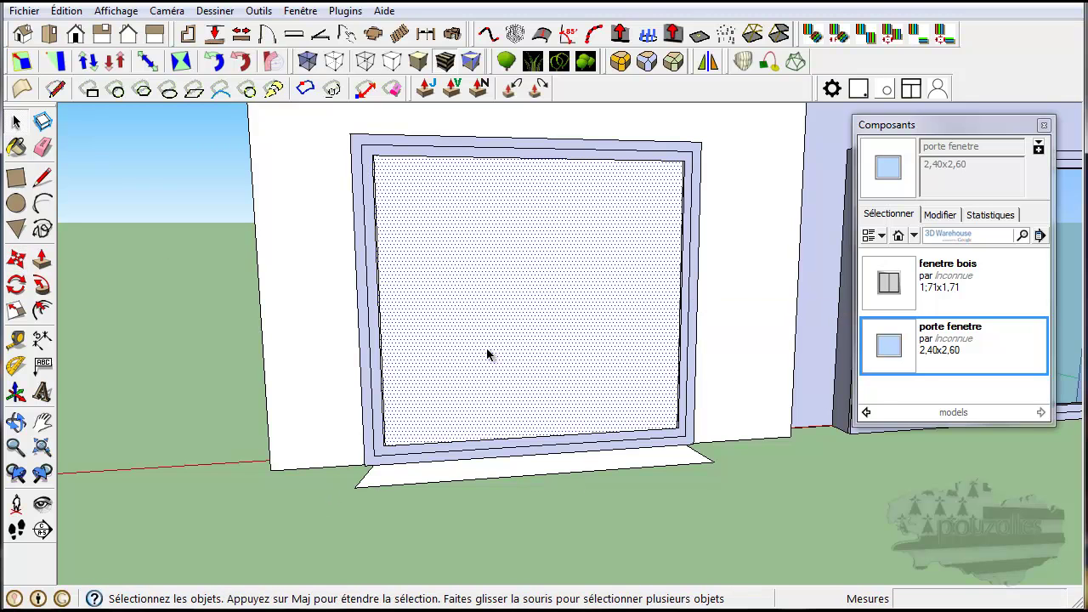
{"action": "key", "text": "Escape"}
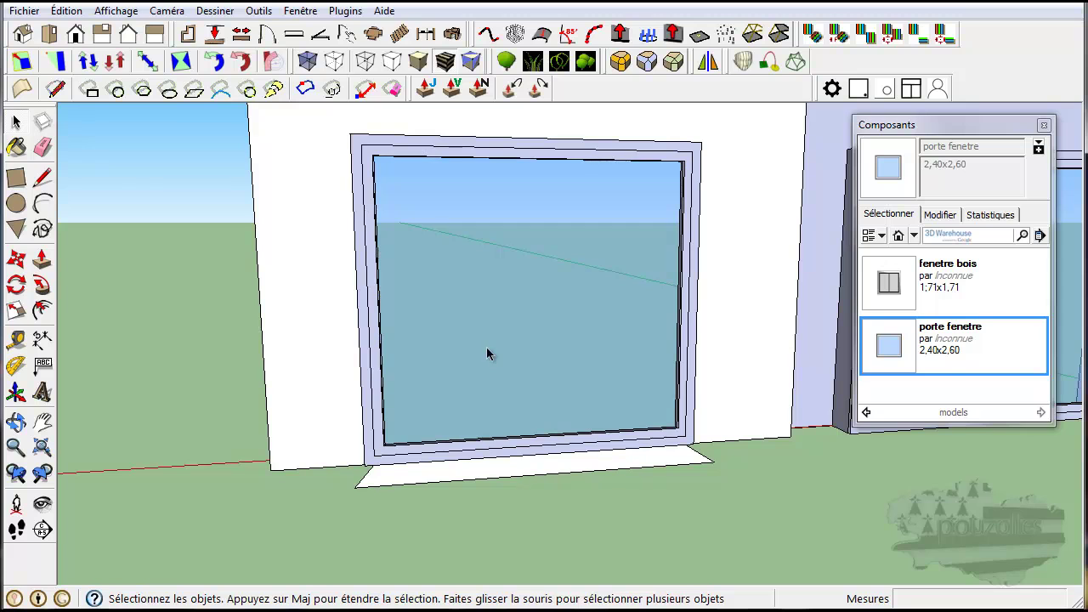
{"action": "key", "text": "Escape"}
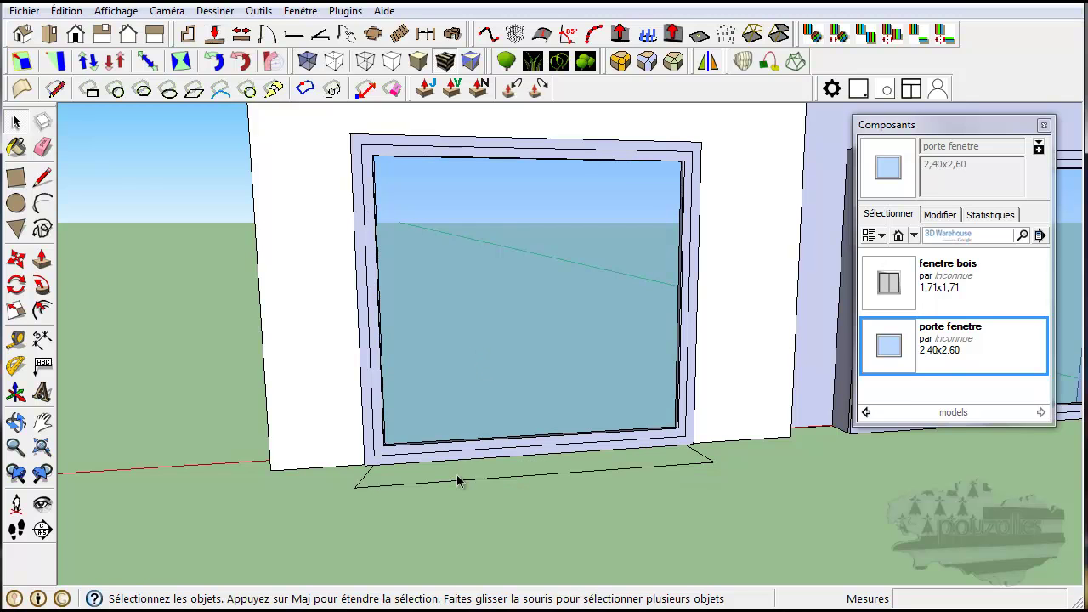
{"action": "left_click", "coordinate": [43, 146]}
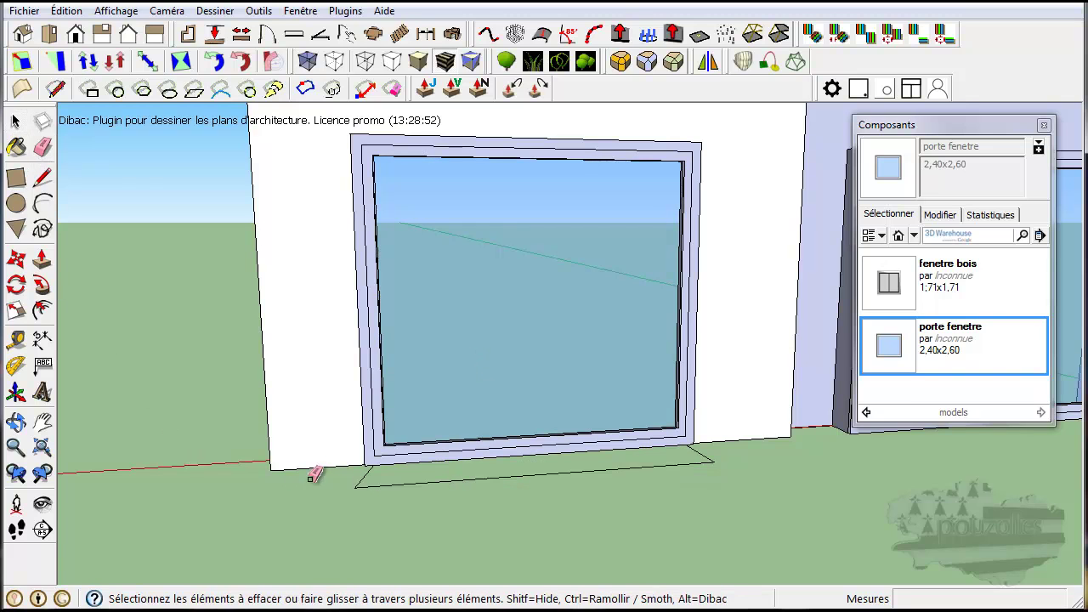
{"action": "left_click_drag", "start_coordinate": [354, 488], "coordinate": [565, 486]}
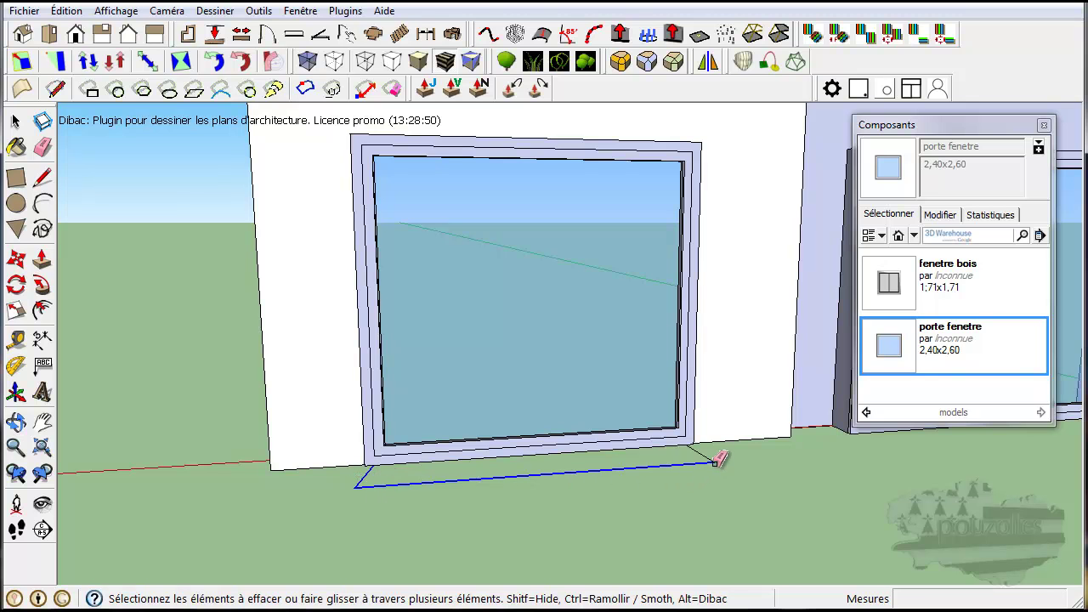
{"action": "left_click_drag", "start_coordinate": [713, 453], "coordinate": [704, 493]}
{"action": "mouse_move", "coordinate": [704, 493]}
{"action": "middle_mouse_down"}
{"action": "mouse_move", "coordinate": [374, 466]}
{"action": "mouse_move", "coordinate": [720, 522]}
{"action": "mouse_move", "coordinate": [758, 375]}
{"action": "mouse_move", "coordinate": [757, 430]}
{"action": "middle_mouse_up"}
{"action": "mouse_move", "coordinate": [672, 461]}
{"action": "middle_mouse_down"}
{"action": "mouse_move", "coordinate": [515, 478]}
{"action": "mouse_move", "coordinate": [454, 468]}
{"action": "mouse_move", "coordinate": [515, 563]}
{"action": "mouse_move", "coordinate": [508, 529]}
{"action": "middle_mouse_up"}
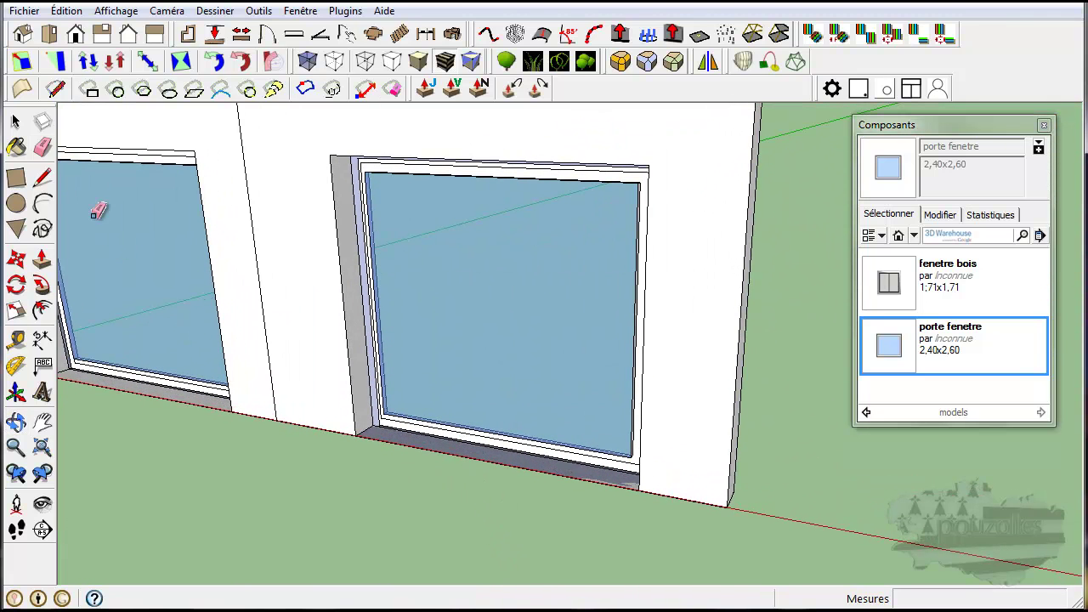
{"action": "left_click", "coordinate": [16, 122]}
{"action": "mouse_move", "coordinate": [423, 492]}
{"action": "middle_mouse_down"}
{"action": "mouse_move", "coordinate": [433, 505]}
{"action": "mouse_move", "coordinate": [488, 510]}
{"action": "mouse_move", "coordinate": [483, 501]}
{"action": "mouse_move", "coordinate": [459, 522]}
{"action": "mouse_move", "coordinate": [496, 537]}
{"action": "mouse_move", "coordinate": [522, 518]}
{"action": "mouse_move", "coordinate": [445, 535]}
{"action": "mouse_move", "coordinate": [439, 507]}
{"action": "mouse_move", "coordinate": [477, 552]}
{"action": "mouse_move", "coordinate": [530, 522]}
{"action": "mouse_move", "coordinate": [516, 540]}
{"action": "mouse_move", "coordinate": [535, 545]}
{"action": "mouse_move", "coordinate": [510, 527]}
{"action": "mouse_move", "coordinate": [485, 536]}
{"action": "mouse_move", "coordinate": [506, 522]}
{"action": "mouse_move", "coordinate": [496, 535]}
{"action": "middle_mouse_up"}
{"action": "left_click", "coordinate": [470, 460]}
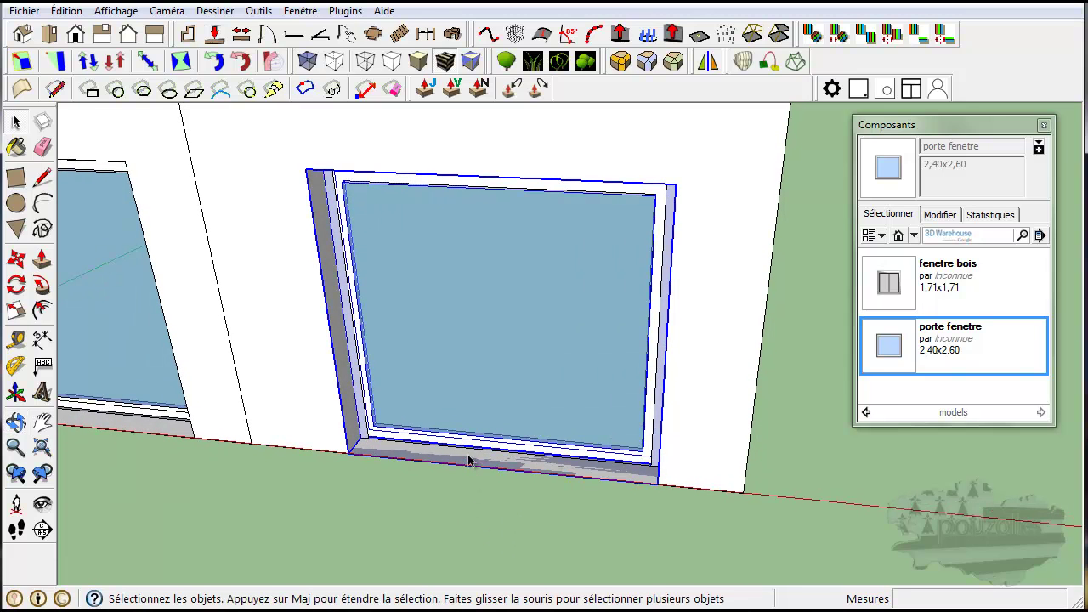
{"action": "mouse_move", "coordinate": [460, 498]}
{"action": "middle_mouse_down"}
{"action": "mouse_move", "coordinate": [499, 248]}
{"action": "mouse_move", "coordinate": [442, 343]}
{"action": "middle_mouse_up"}
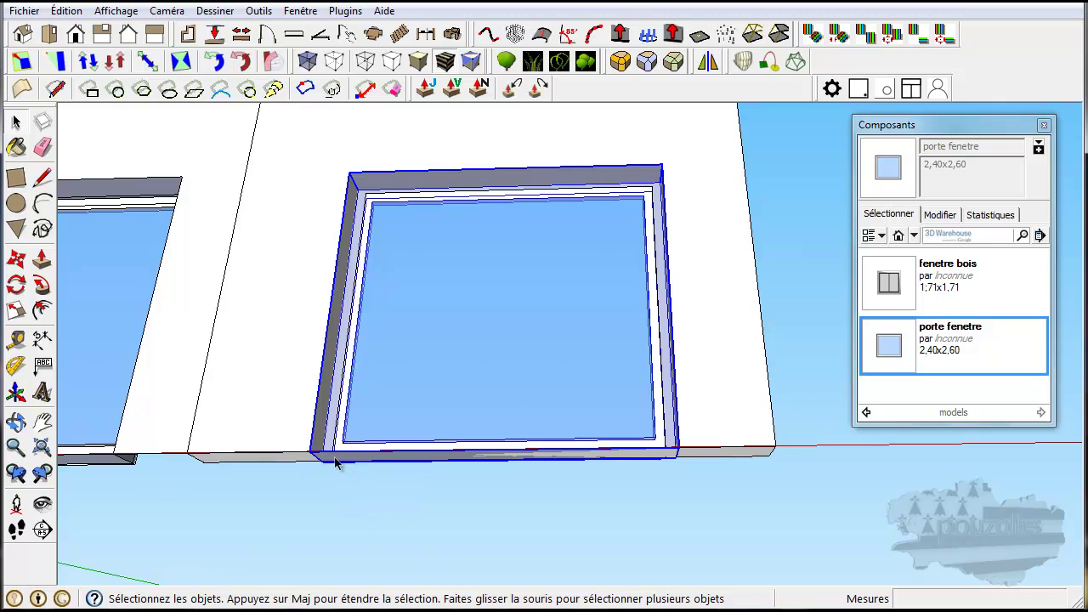
{"action": "left_click", "coordinate": [300, 459]}
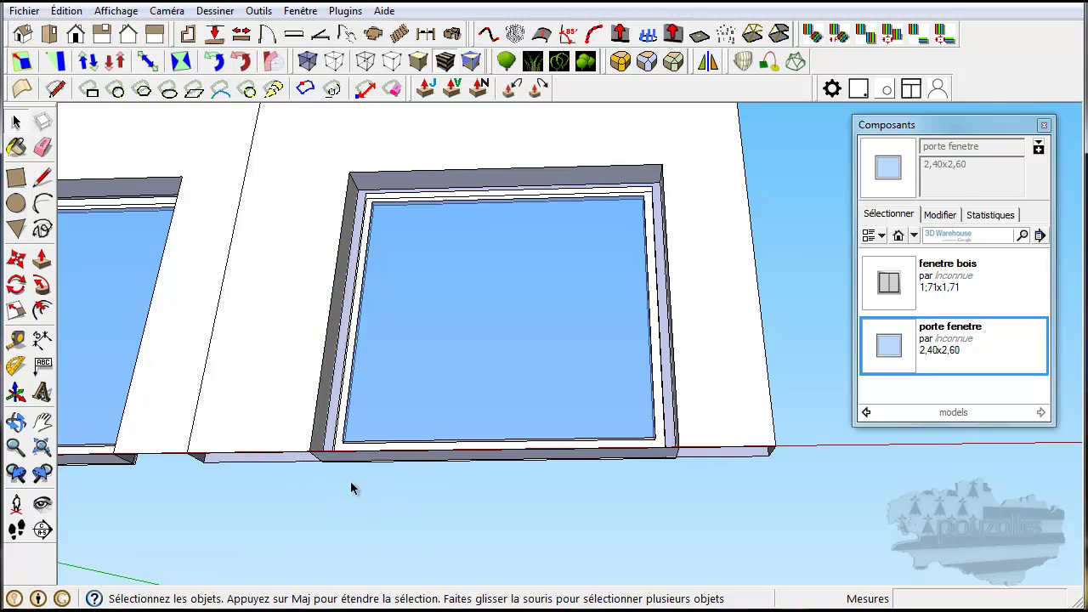
{"action": "middle_click_drag", "start_coordinate": [425, 494], "coordinate": [419, 579]}
{"action": "mouse_move", "coordinate": [474, 515]}
{"action": "middle_mouse_down"}
{"action": "mouse_move", "coordinate": [452, 563]}
{"action": "mouse_move", "coordinate": [438, 566]}
{"action": "mouse_move", "coordinate": [355, 517]}
{"action": "mouse_move", "coordinate": [418, 501]}
{"action": "mouse_move", "coordinate": [516, 513]}
{"action": "mouse_move", "coordinate": [526, 530]}
{"action": "mouse_move", "coordinate": [473, 513]}
{"action": "mouse_move", "coordinate": [569, 525]}
{"action": "mouse_move", "coordinate": [433, 530]}
{"action": "middle_mouse_up"}
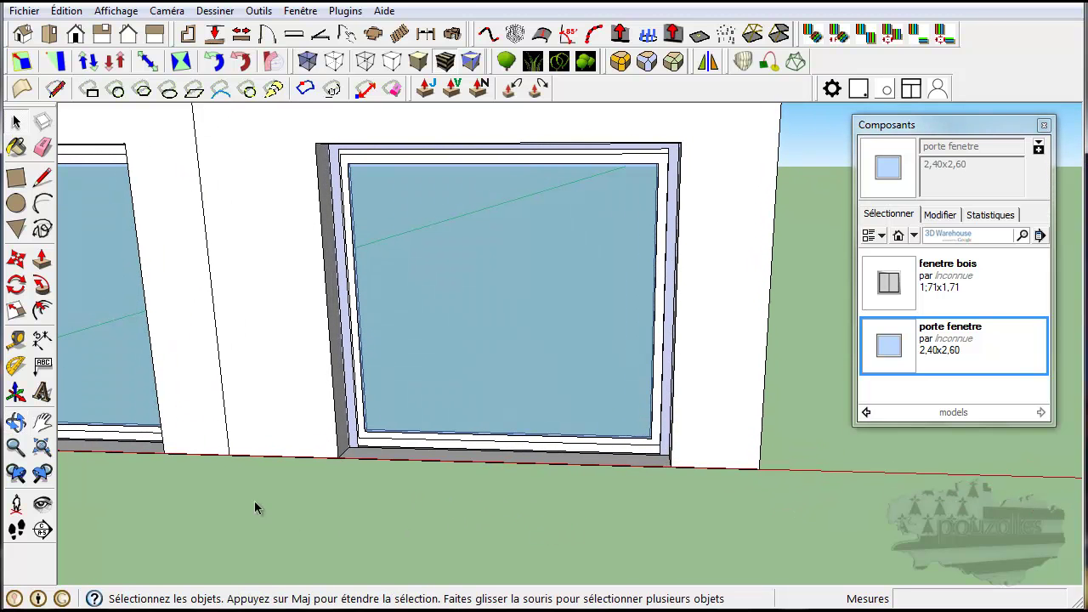
{"action": "mouse_move", "coordinate": [254, 503]}
{"action": "middle_mouse_down"}
{"action": "mouse_move", "coordinate": [542, 534]}
{"action": "mouse_move", "coordinate": [612, 467]}
{"action": "mouse_move", "coordinate": [753, 467]}
{"action": "mouse_move", "coordinate": [734, 503]}
{"action": "mouse_move", "coordinate": [528, 517]}
{"action": "mouse_move", "coordinate": [853, 501]}
{"action": "middle_mouse_up"}
{"action": "middle_click_drag", "start_coordinate": [547, 514], "coordinate": [813, 499]}
{"action": "mouse_move", "coordinate": [524, 500]}
{"action": "middle_mouse_down"}
{"action": "mouse_move", "coordinate": [364, 510]}
{"action": "mouse_move", "coordinate": [546, 533]}
{"action": "middle_mouse_up"}
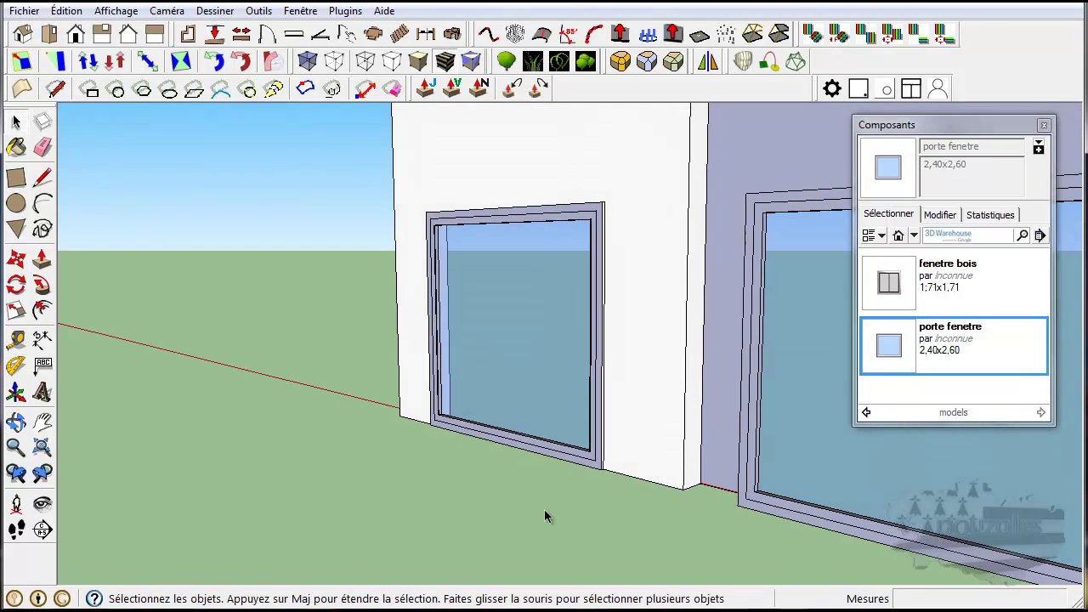
{"action": "scroll", "coordinate": [539, 496], "scroll_direction": "down", "scroll_amount": 2}
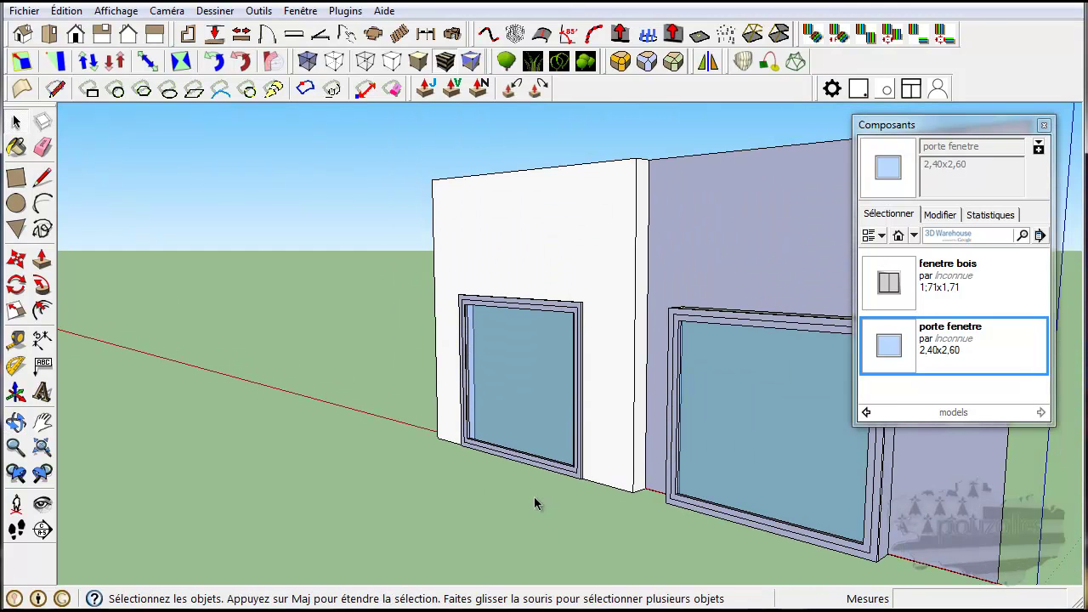
{"action": "mouse_move", "coordinate": [534, 497]}
{"action": "middle_mouse_down"}
{"action": "mouse_move", "coordinate": [360, 477]}
{"action": "mouse_move", "coordinate": [341, 486]}
{"action": "mouse_move", "coordinate": [352, 512]}
{"action": "middle_mouse_up"}
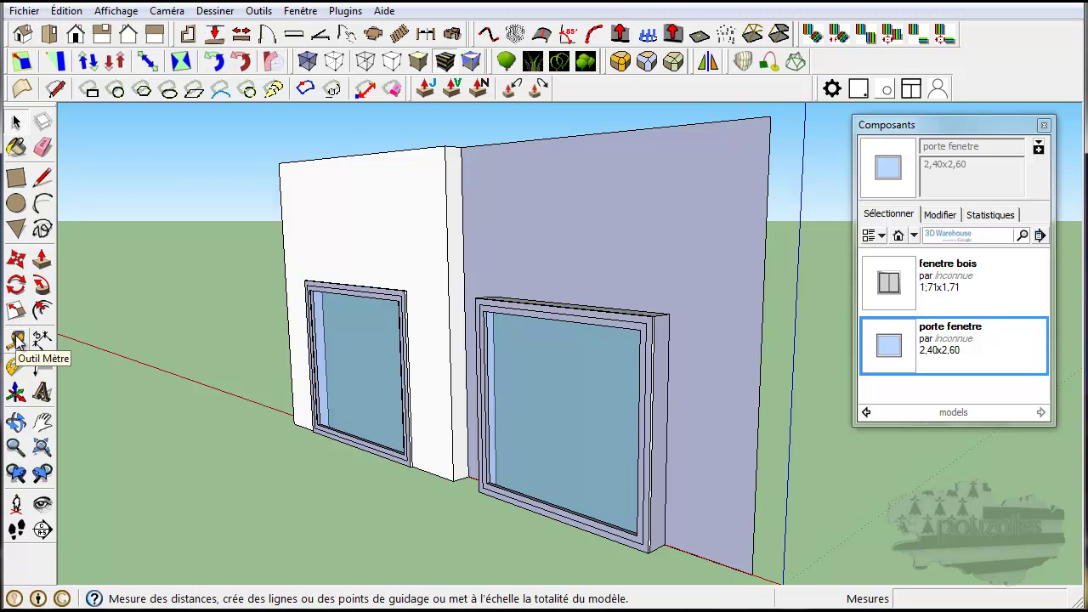
Draw a rectangle on the wall's right section from its top corner to the ground line
{"action": "left_click", "coordinate": [15, 177]}
{"action": "left_click", "coordinate": [444, 147]}
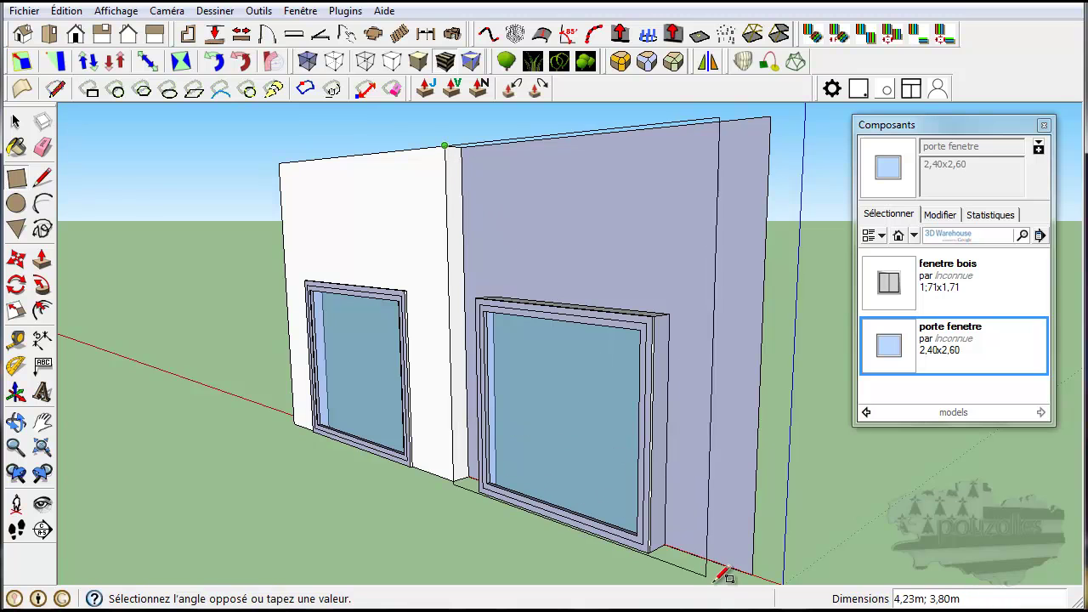
{"action": "scroll", "coordinate": [736, 576], "scroll_direction": "down", "scroll_amount": 1}
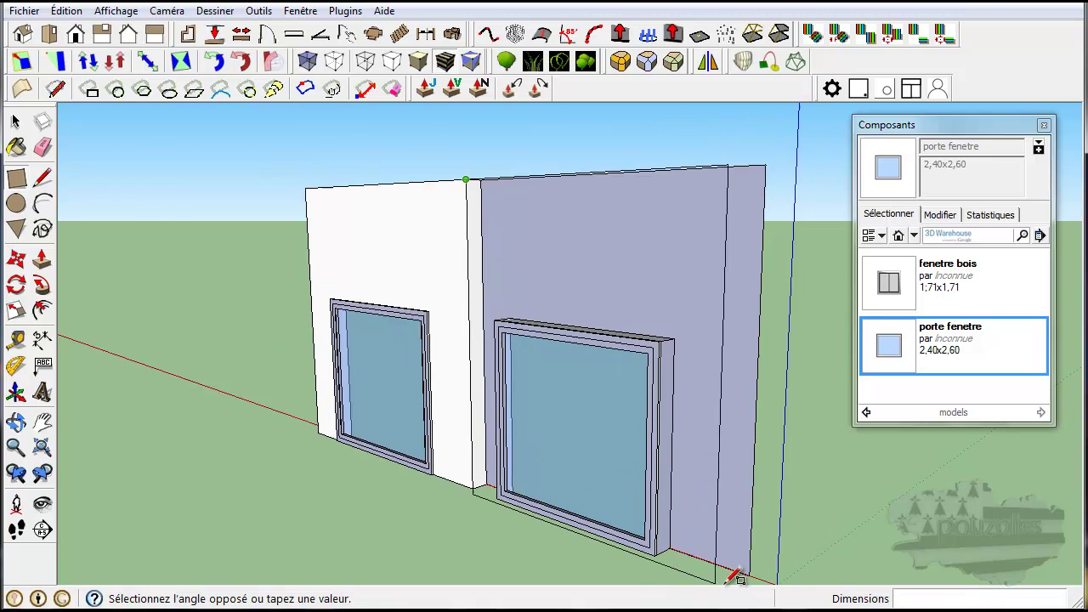
{"action": "scroll", "coordinate": [736, 577], "scroll_direction": "down", "scroll_amount": 1}
{"action": "scroll", "coordinate": [736, 576], "scroll_direction": "down", "scroll_amount": 1}
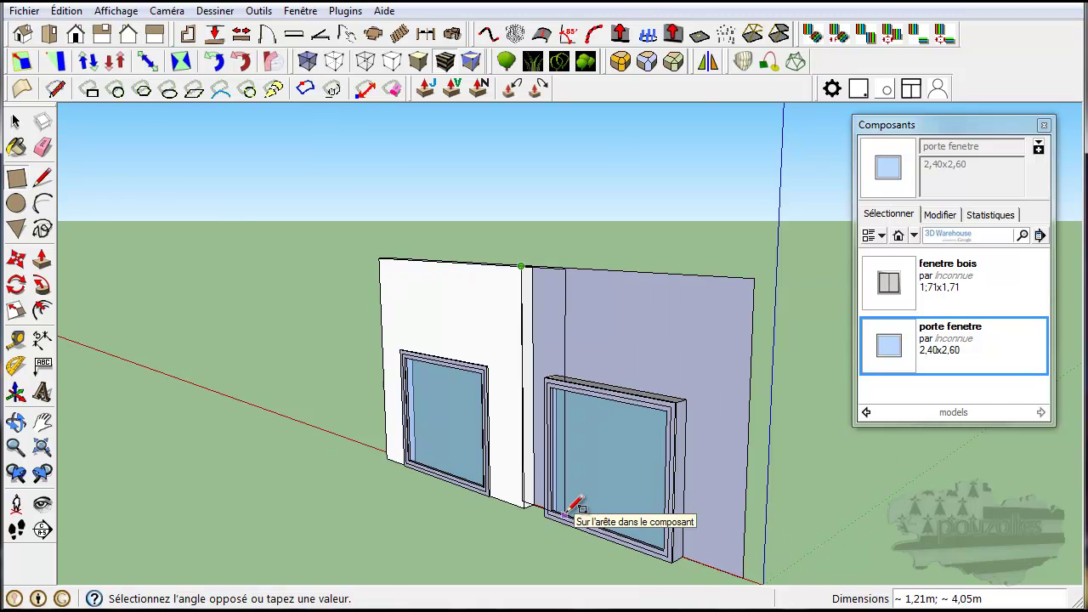
{"action": "middle_click_drag", "start_coordinate": [567, 510], "coordinate": [587, 481]}
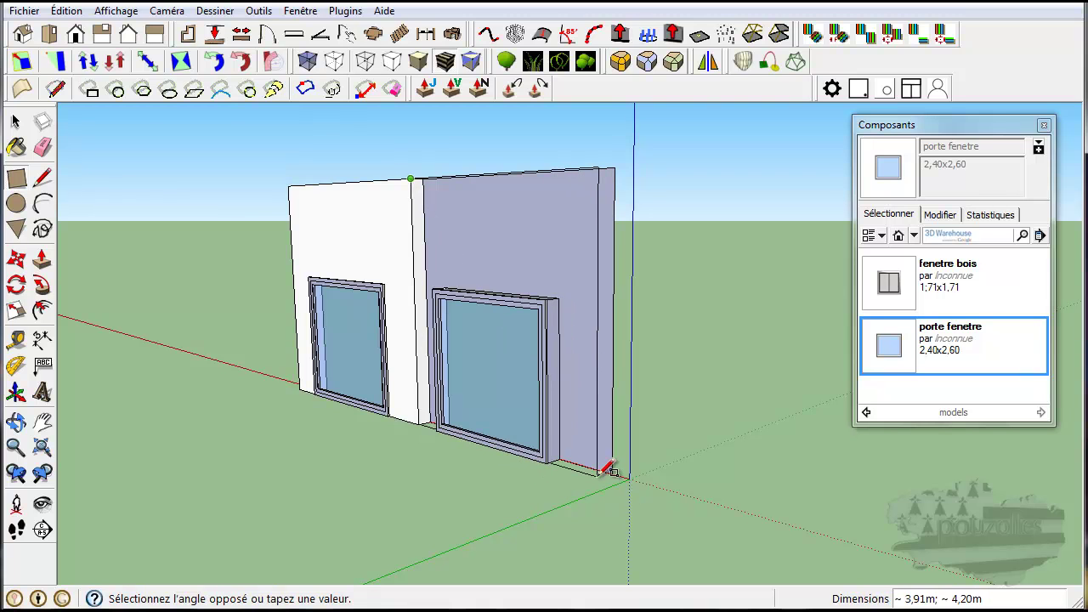
{"action": "left_click", "coordinate": [608, 467]}
{"action": "mouse_move", "coordinate": [536, 530]}
{"action": "middle_mouse_down"}
{"action": "mouse_move", "coordinate": [683, 483]}
{"action": "mouse_move", "coordinate": [753, 505]}
{"action": "mouse_move", "coordinate": [312, 515]}
{"action": "mouse_move", "coordinate": [280, 502]}
{"action": "mouse_move", "coordinate": [527, 503]}
{"action": "mouse_move", "coordinate": [644, 512]}
{"action": "mouse_move", "coordinate": [709, 534]}
{"action": "mouse_move", "coordinate": [245, 488]}
{"action": "mouse_move", "coordinate": [511, 452]}
{"action": "mouse_move", "coordinate": [511, 478]}
{"action": "mouse_move", "coordinate": [400, 499]}
{"action": "middle_mouse_up"}
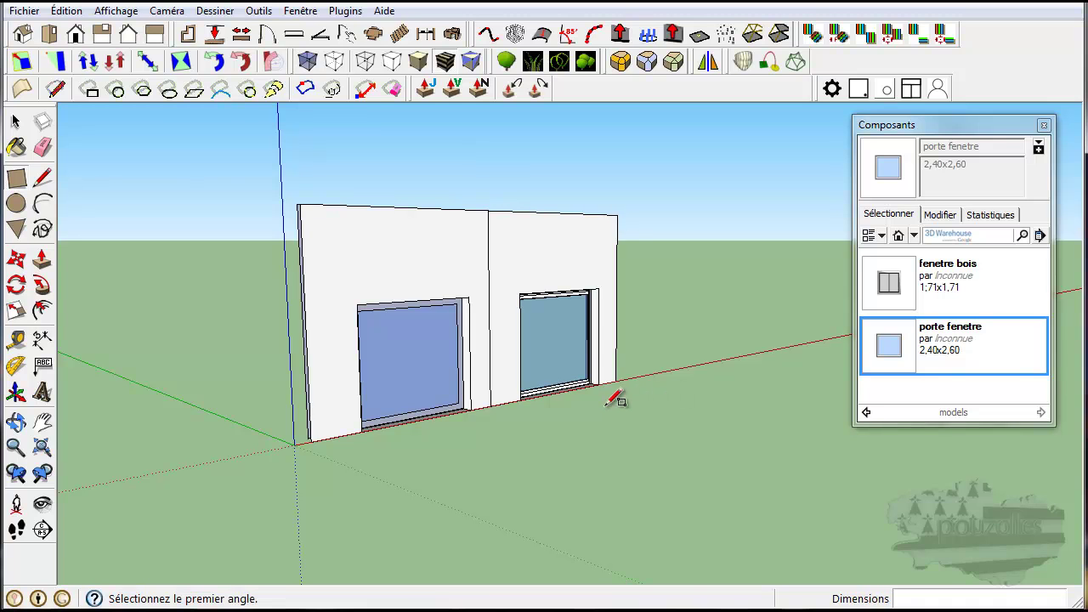
{"action": "mouse_move", "coordinate": [215, 492]}
{"action": "middle_mouse_down"}
{"action": "mouse_move", "coordinate": [388, 522]}
{"action": "mouse_move", "coordinate": [508, 515]}
{"action": "middle_mouse_up"}
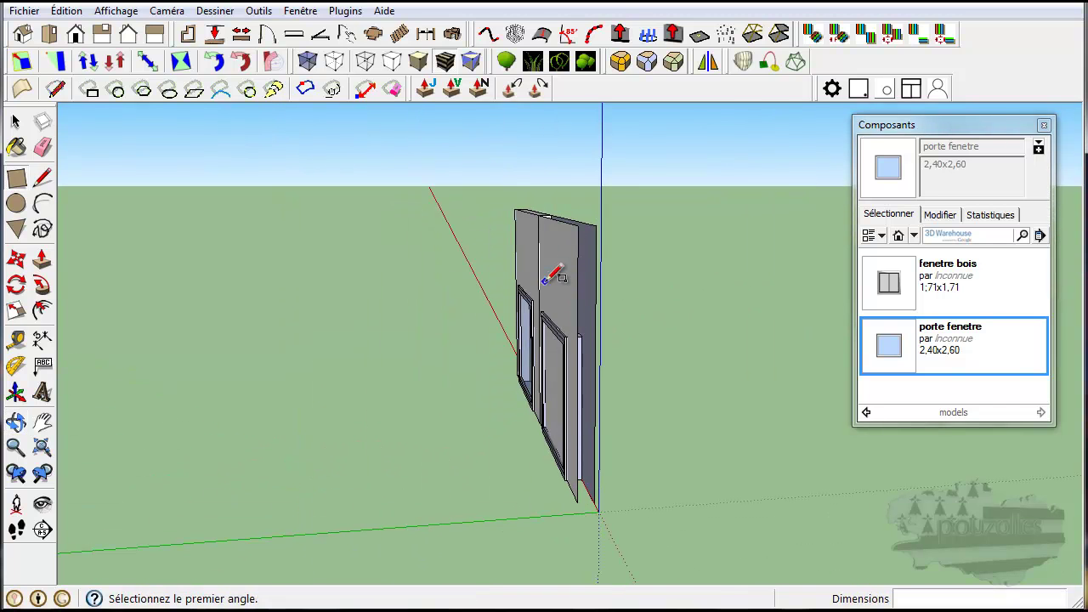
{"action": "mouse_move", "coordinate": [697, 498]}
{"action": "middle_mouse_down"}
{"action": "mouse_move", "coordinate": [639, 507]}
{"action": "mouse_move", "coordinate": [391, 495]}
{"action": "middle_mouse_up"}
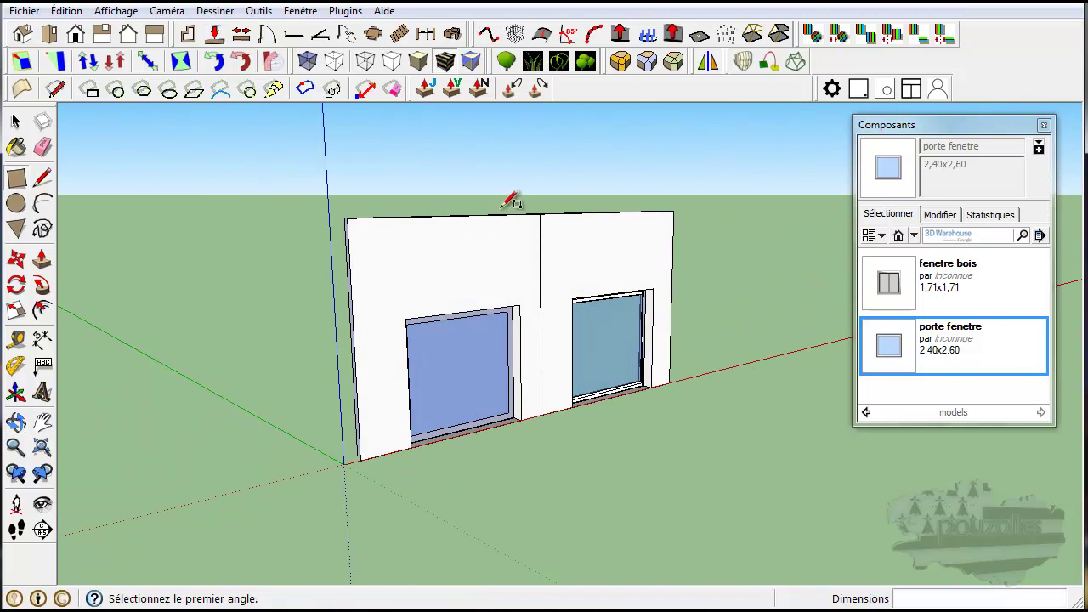
{"action": "mouse_move", "coordinate": [372, 514]}
{"action": "middle_mouse_down"}
{"action": "mouse_move", "coordinate": [656, 514]}
{"action": "mouse_move", "coordinate": [777, 491]}
{"action": "middle_mouse_up"}
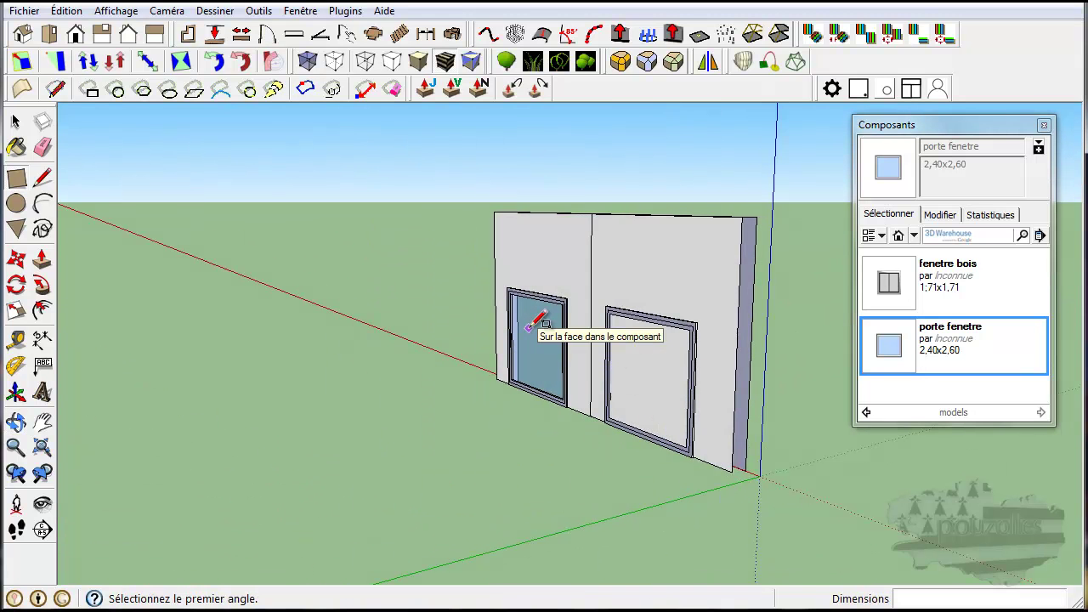
{"action": "mouse_move", "coordinate": [692, 522]}
{"action": "middle_mouse_down"}
{"action": "mouse_move", "coordinate": [651, 522]}
{"action": "mouse_move", "coordinate": [731, 508]}
{"action": "mouse_move", "coordinate": [601, 519]}
{"action": "mouse_move", "coordinate": [675, 503]}
{"action": "mouse_move", "coordinate": [656, 533]}
{"action": "middle_mouse_up"}
{"action": "key", "text": "r"}
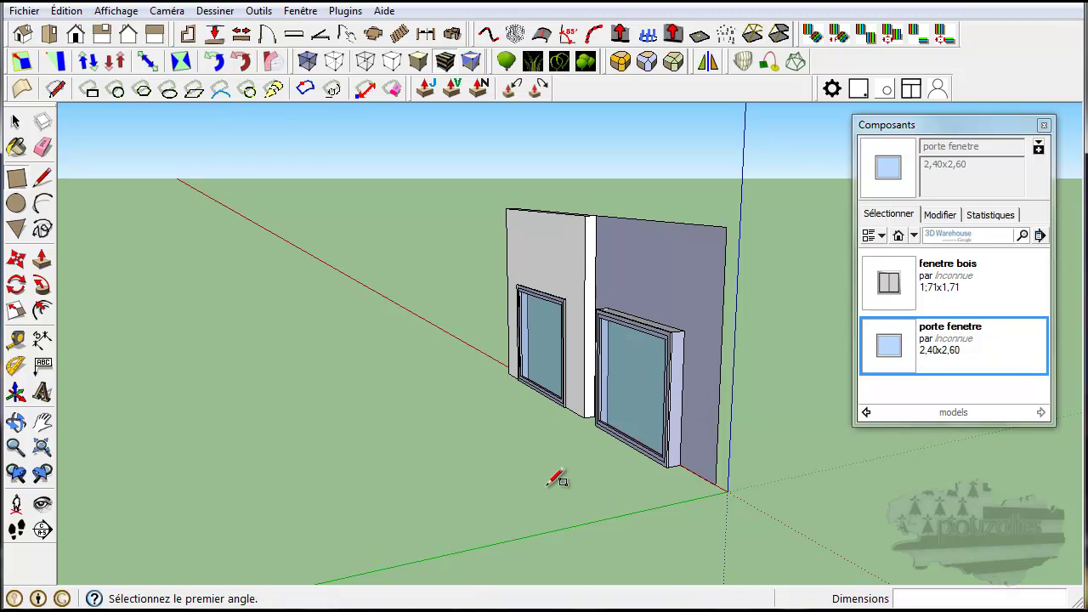
{"action": "mouse_move", "coordinate": [555, 478]}
{"action": "middle_mouse_down"}
{"action": "mouse_move", "coordinate": [544, 493]}
{"action": "mouse_move", "coordinate": [255, 471]}
{"action": "mouse_move", "coordinate": [620, 454]}
{"action": "mouse_move", "coordinate": [384, 455]}
{"action": "mouse_move", "coordinate": [355, 442]}
{"action": "middle_mouse_up"}
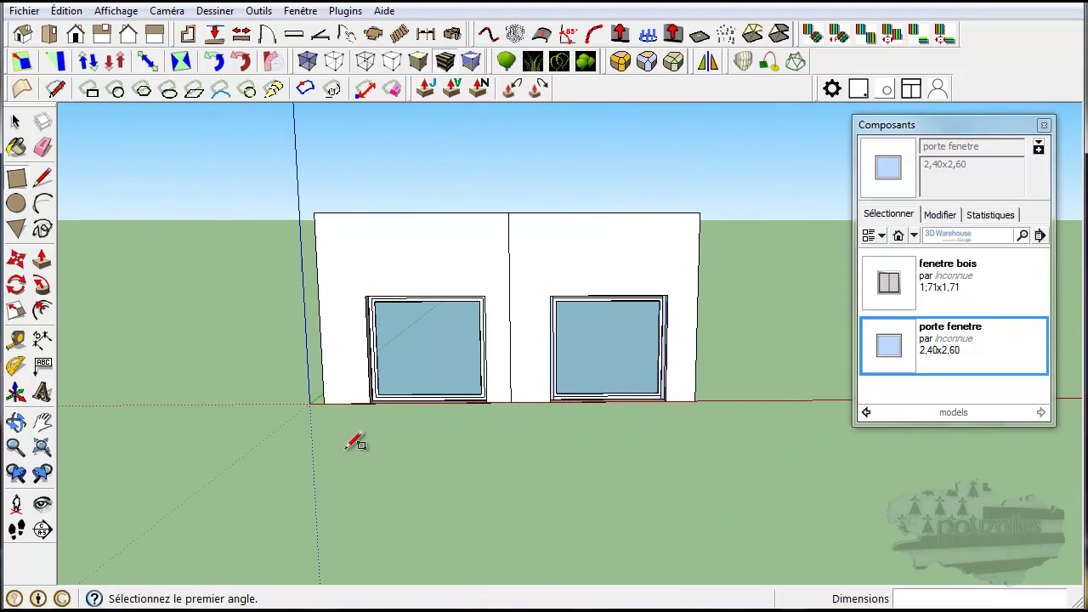
{"action": "mouse_move", "coordinate": [500, 458]}
{"action": "middle_mouse_down"}
{"action": "mouse_move", "coordinate": [553, 462]}
{"action": "mouse_move", "coordinate": [383, 462]}
{"action": "mouse_move", "coordinate": [365, 451]}
{"action": "middle_mouse_up"}
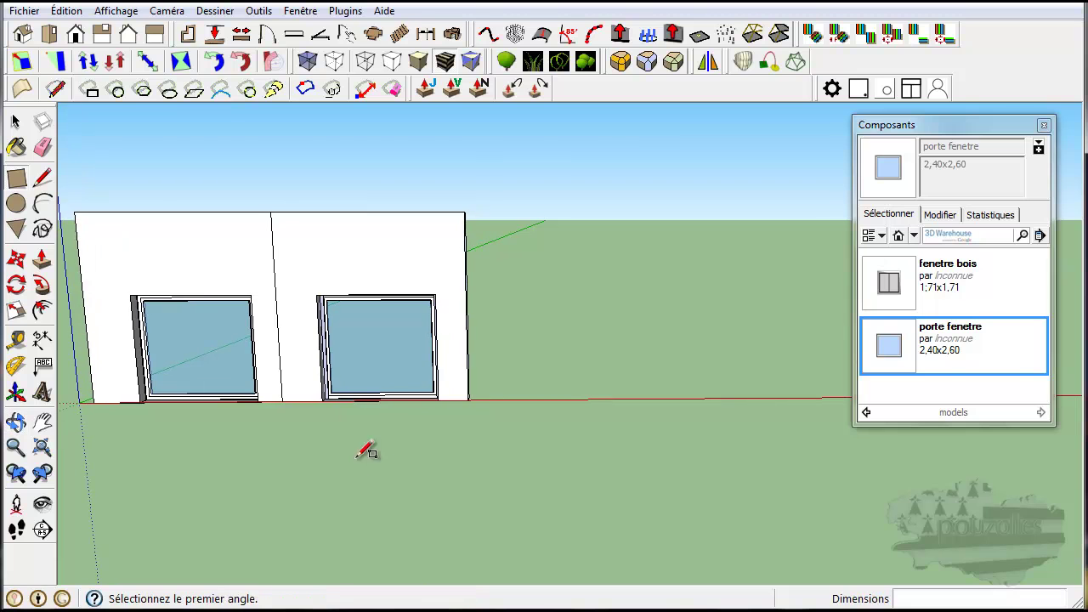
{"action": "left_click", "coordinate": [42, 259]}
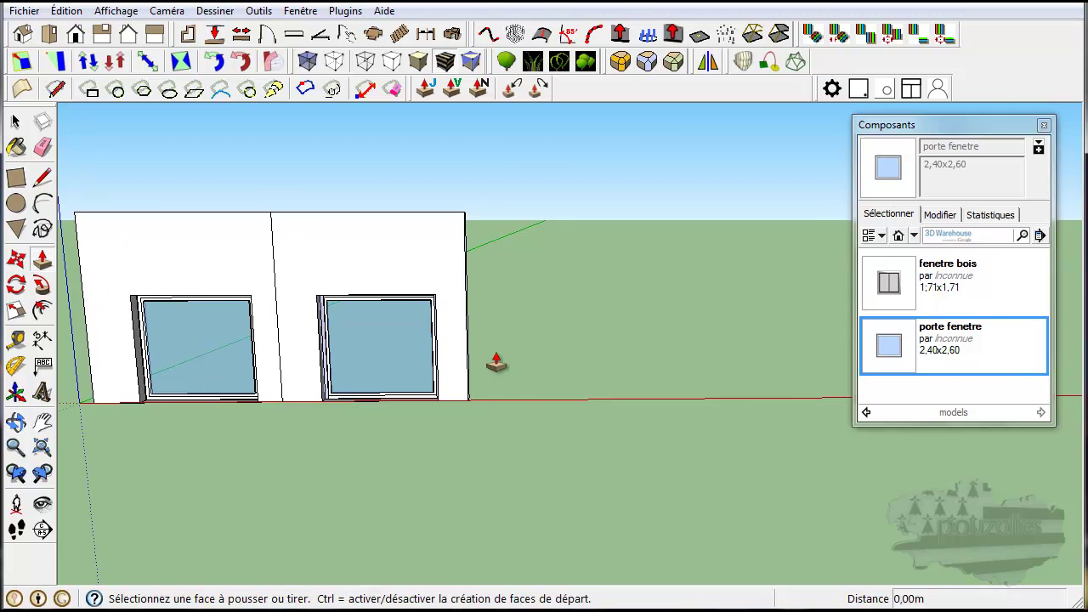
{"action": "mouse_move", "coordinate": [522, 360]}
{"action": "middle_mouse_down"}
{"action": "mouse_move", "coordinate": [393, 360]}
{"action": "mouse_move", "coordinate": [468, 355]}
{"action": "middle_mouse_up"}
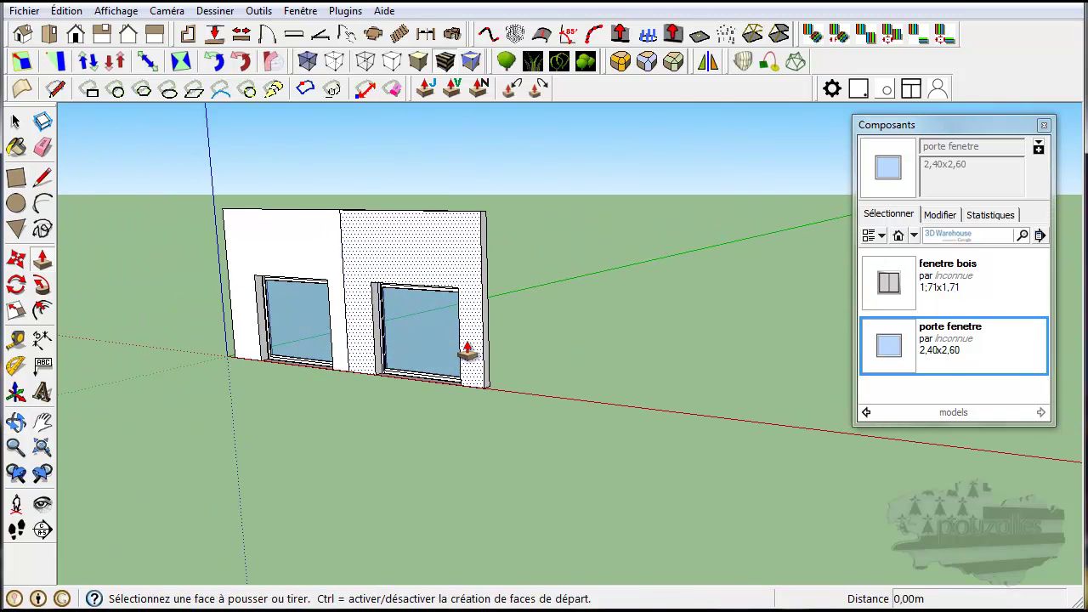
{"action": "left_click", "coordinate": [486, 332]}
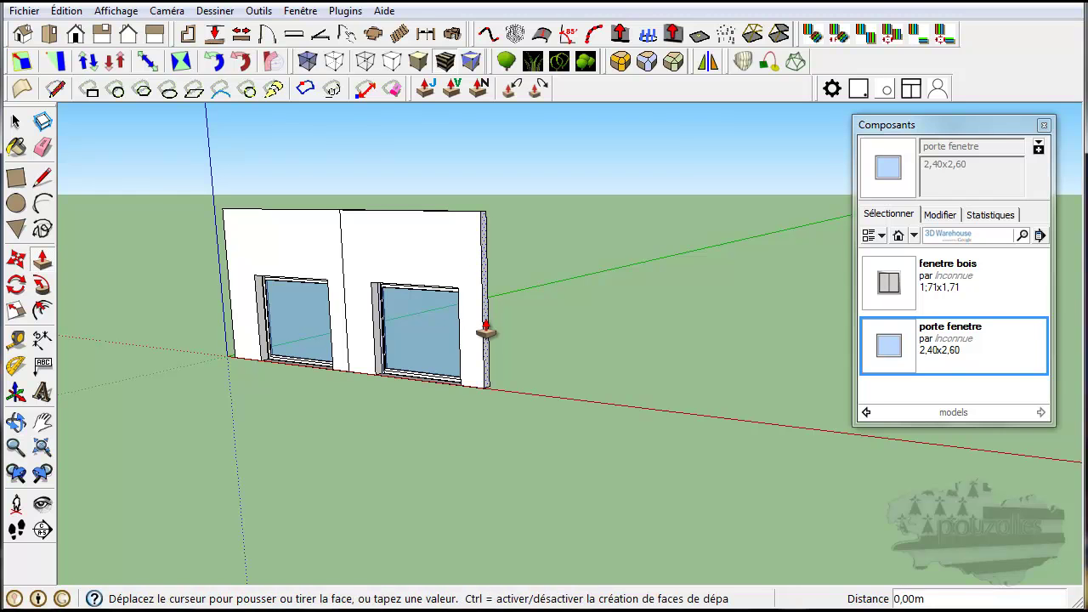
{"action": "left_click", "coordinate": [800, 395]}
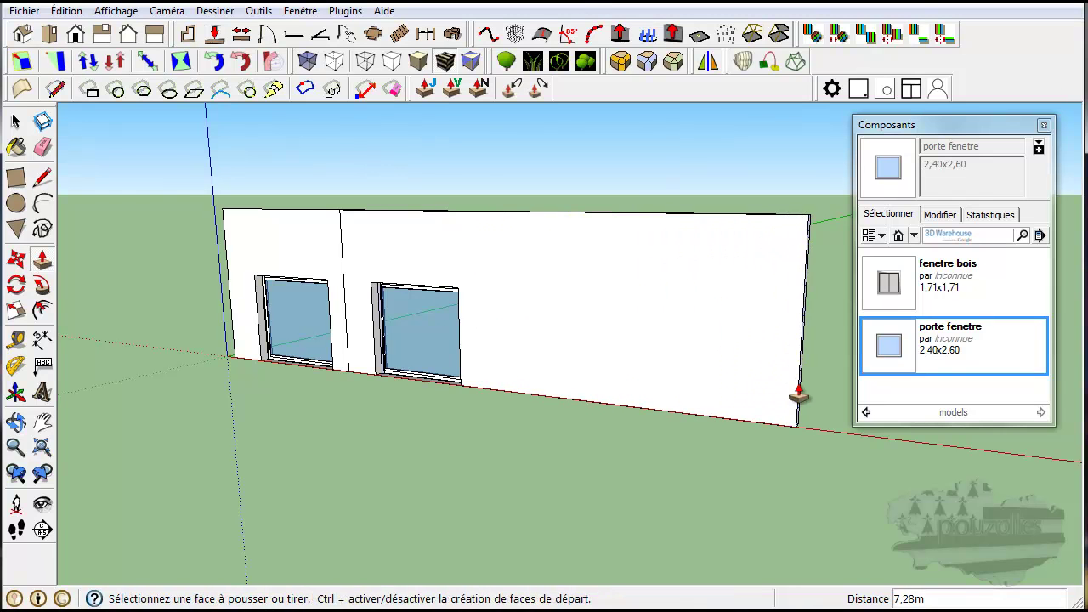
{"action": "middle_click_drag", "start_coordinate": [539, 479], "coordinate": [651, 467]}
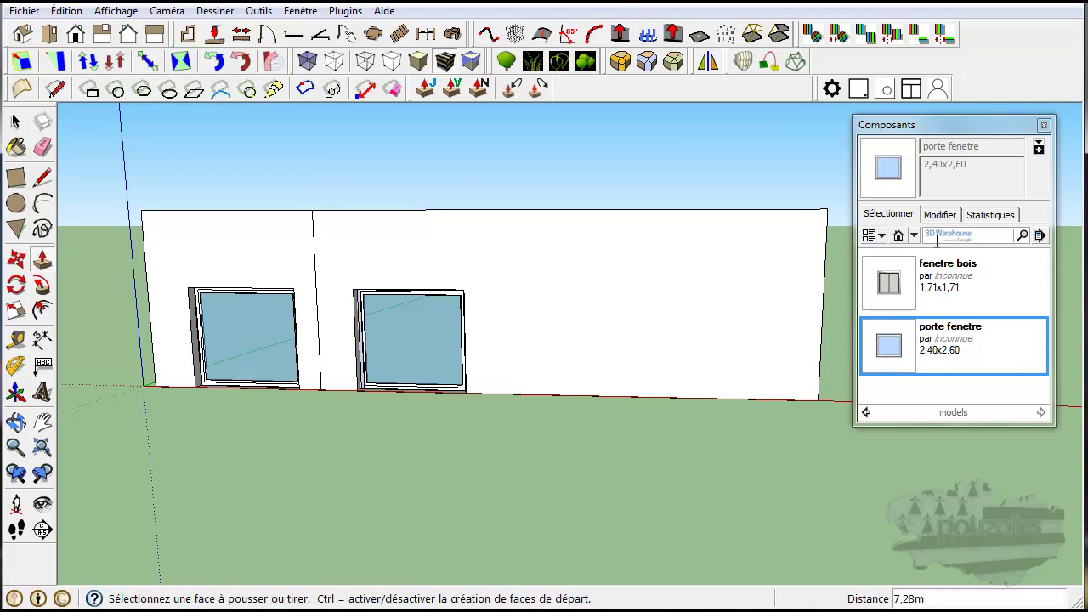
Search components for 'fenetre' (about 882 results) and open File > Banque d'images 3D > Télécharger des modèles
{"action": "left_click", "coordinate": [986, 234]}
{"action": "type", "text": "fenetre"}
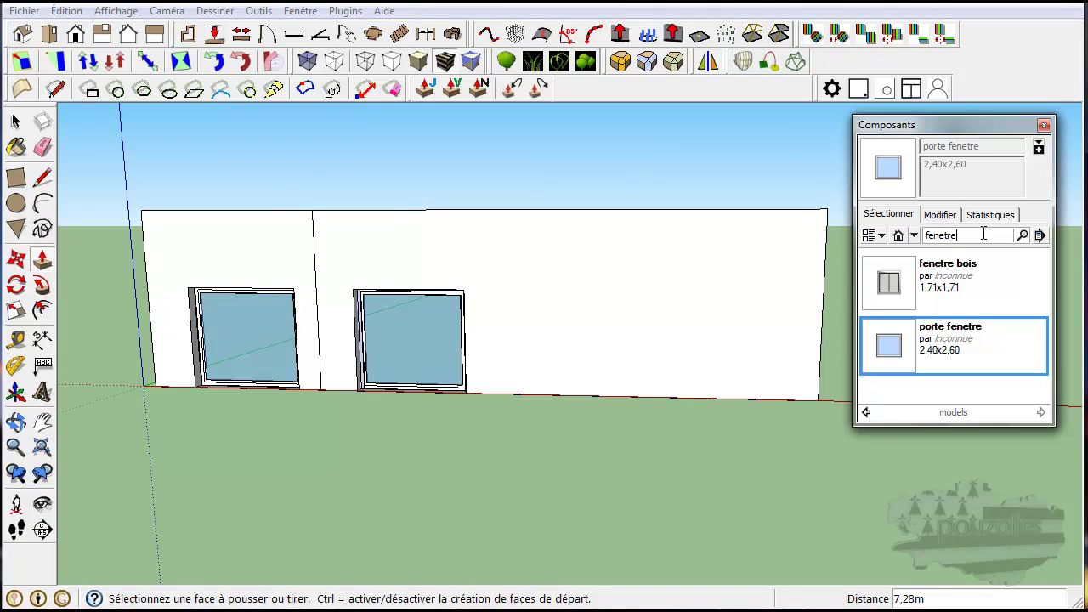
{"action": "key", "text": "Return"}
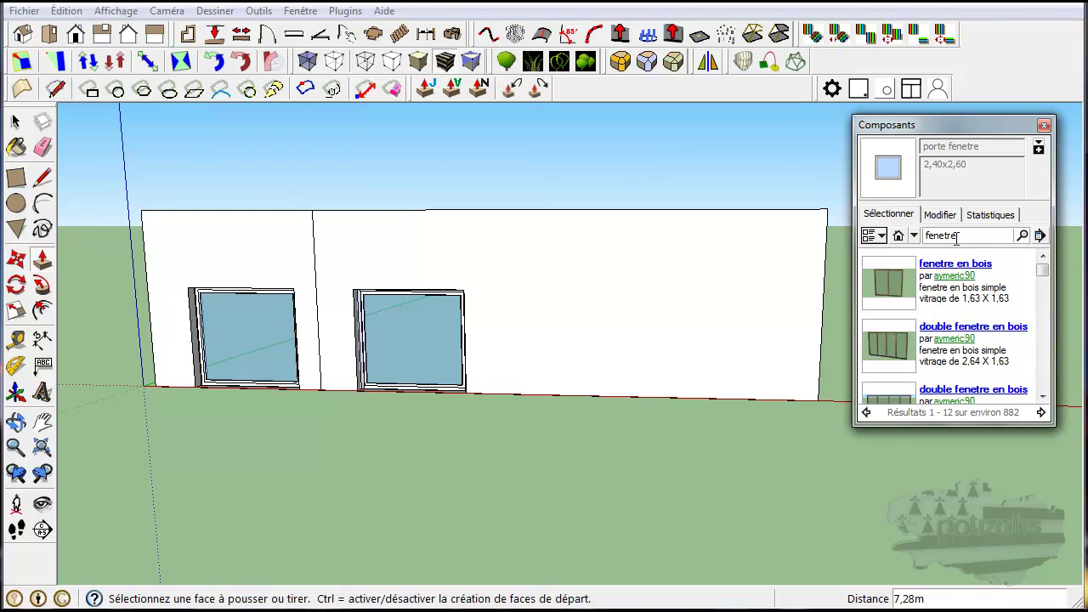
{"action": "mouse_move", "coordinate": [1046, 270]}
{"action": "left_mouse_down"}
{"action": "mouse_move", "coordinate": [1057, 385]}
{"action": "mouse_move", "coordinate": [1059, 272]}
{"action": "left_mouse_up"}
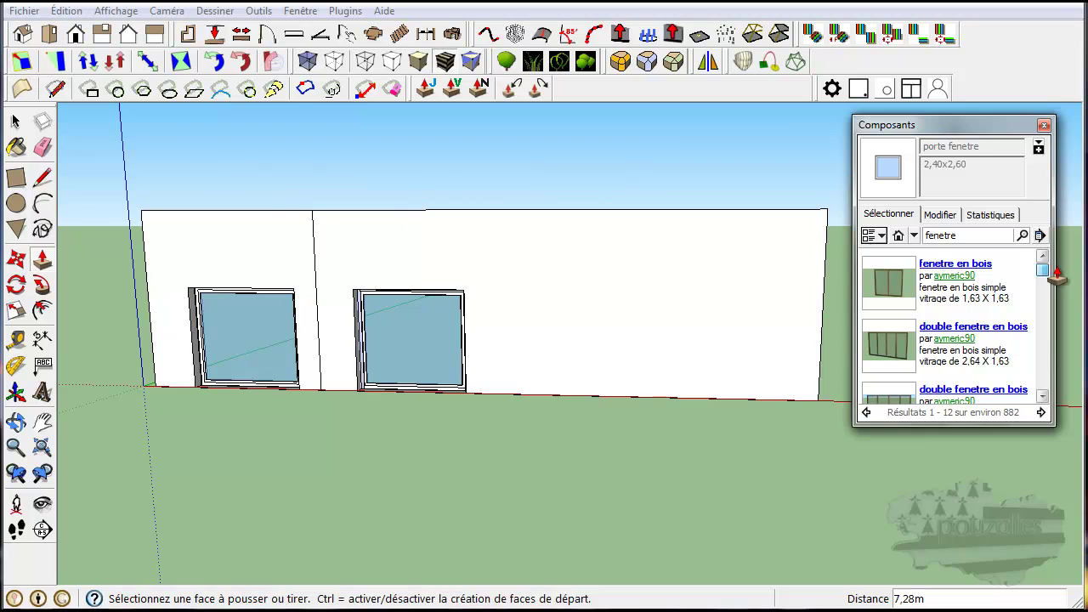
{"action": "left_click", "coordinate": [25, 12]}
{"action": "mouse_move", "coordinate": [75, 257]}
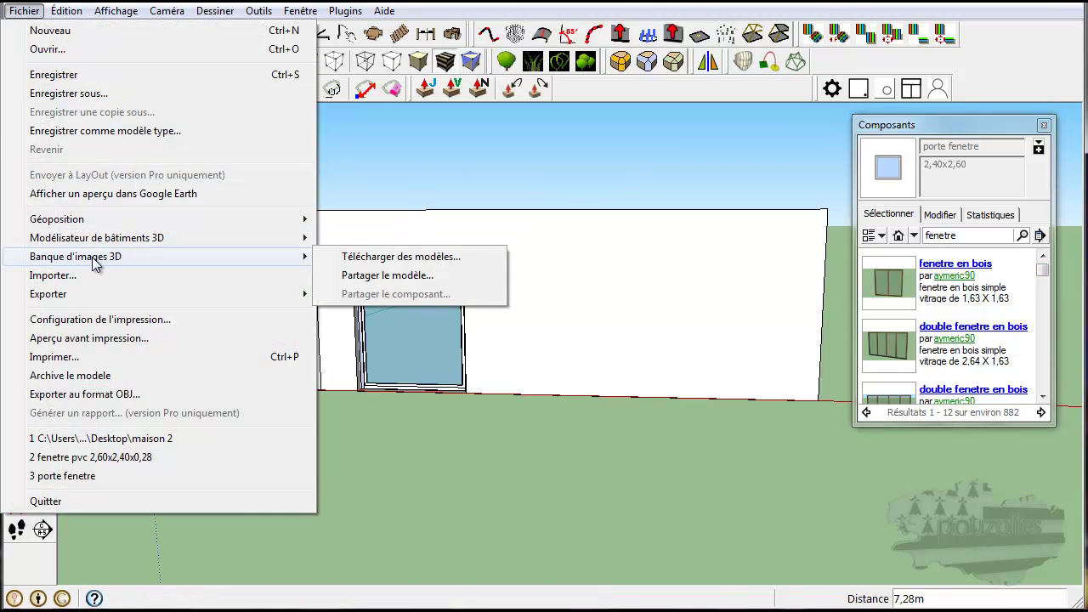
{"action": "left_click", "coordinate": [429, 267]}
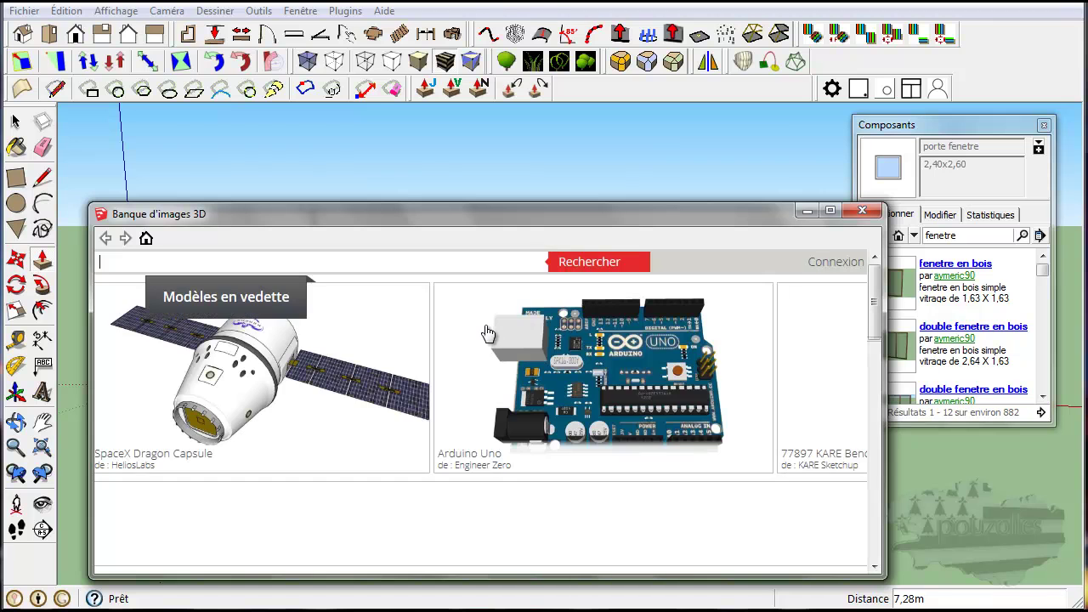
Scroll down and back up the 3D Warehouse home page
{"action": "scroll", "coordinate": [510, 390], "scroll_direction": "down", "scroll_amount": 2}
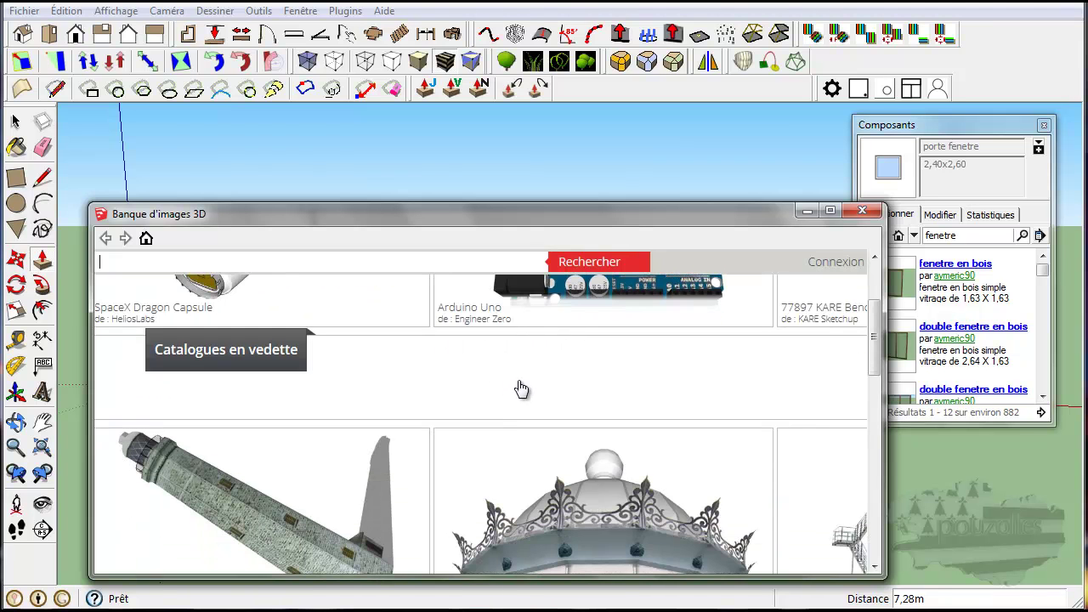
{"action": "scroll", "coordinate": [518, 389], "scroll_direction": "down", "scroll_amount": 3}
{"action": "scroll", "coordinate": [521, 387], "scroll_direction": "down", "scroll_amount": 3}
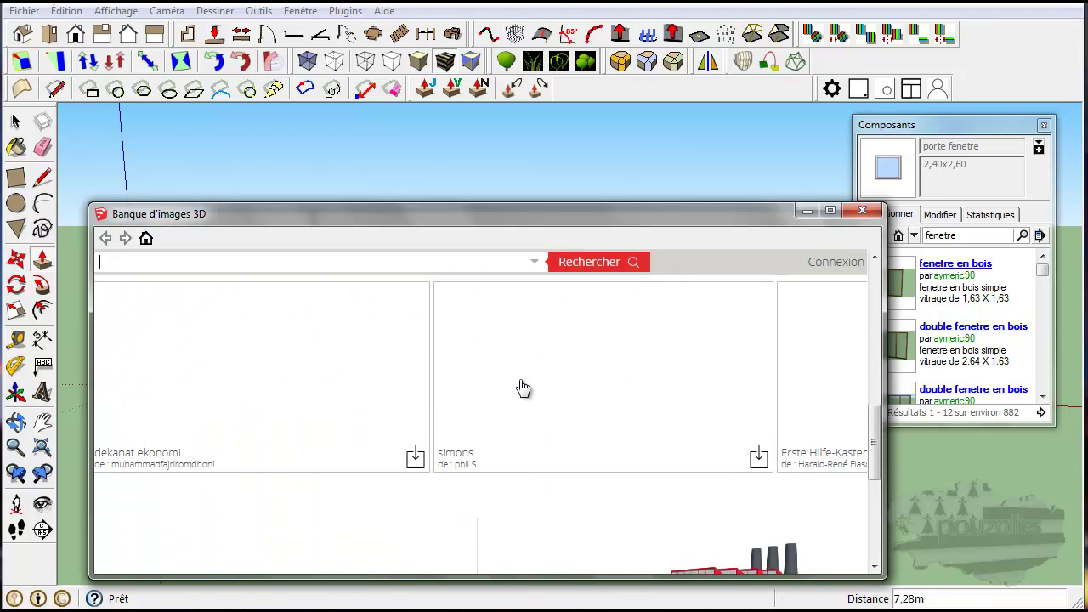
{"action": "scroll", "coordinate": [522, 387], "scroll_direction": "down", "scroll_amount": 2}
{"action": "scroll", "coordinate": [525, 387], "scroll_direction": "up", "scroll_amount": 1}
{"action": "scroll", "coordinate": [521, 387], "scroll_direction": "up", "scroll_amount": 2}
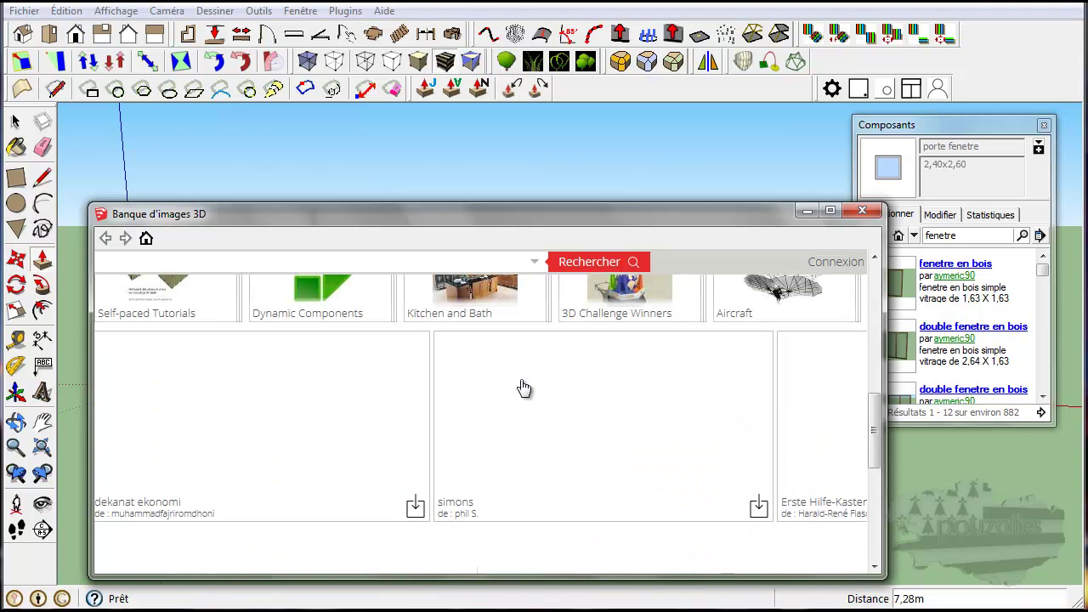
{"action": "scroll", "coordinate": [524, 387], "scroll_direction": "up", "scroll_amount": 1}
{"action": "scroll", "coordinate": [524, 388], "scroll_direction": "up", "scroll_amount": 1}
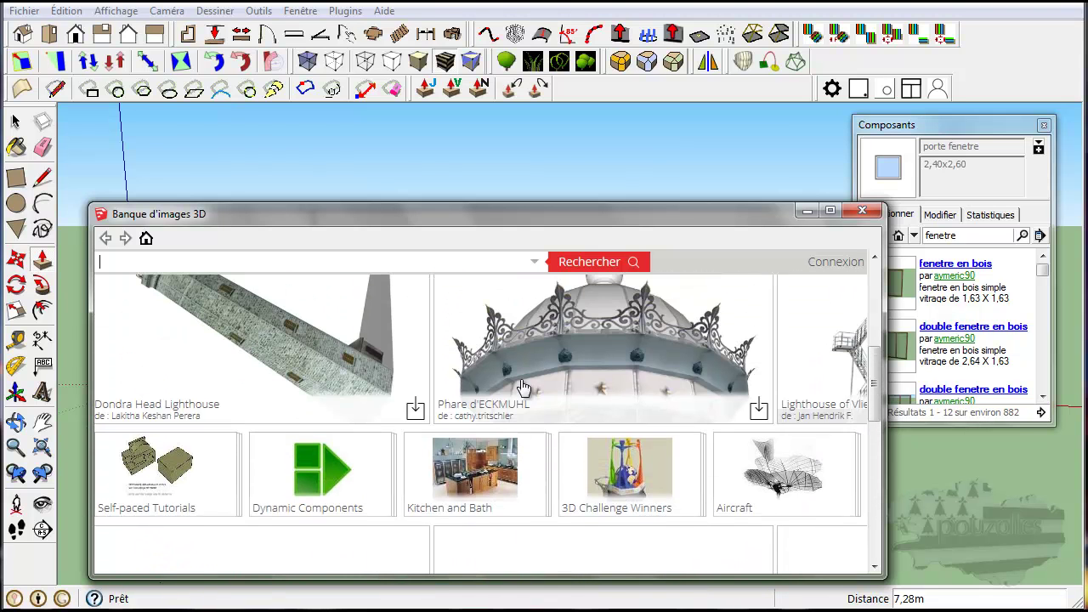
{"action": "scroll", "coordinate": [524, 387], "scroll_direction": "up", "scroll_amount": 2}
{"action": "scroll", "coordinate": [524, 388], "scroll_direction": "up", "scroll_amount": 1}
{"action": "scroll", "coordinate": [524, 388], "scroll_direction": "up", "scroll_amount": 1}
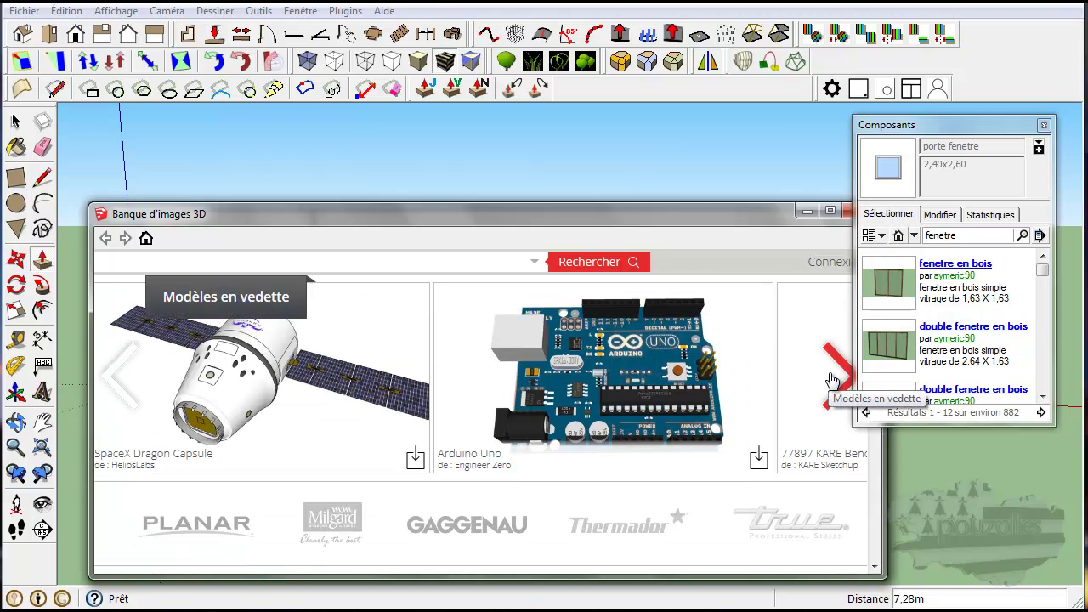
Advance the featured carousel twice to the KARE bench and P-47D, then reposition both windows
{"action": "left_click", "coordinate": [833, 380]}
{"action": "left_click", "coordinate": [832, 380]}
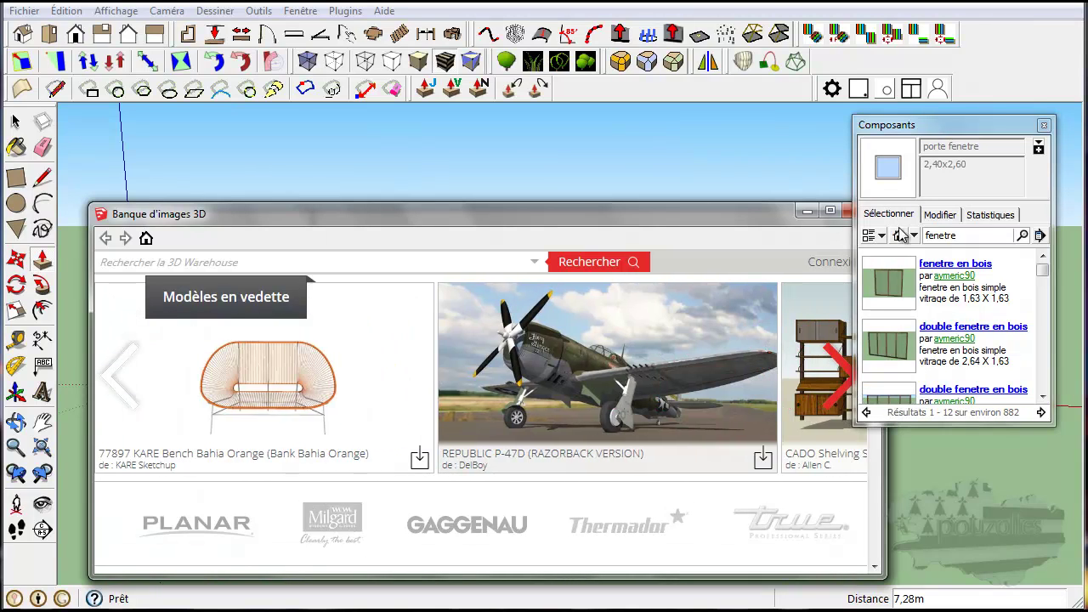
{"action": "left_click_drag", "start_coordinate": [966, 132], "coordinate": [998, 133]}
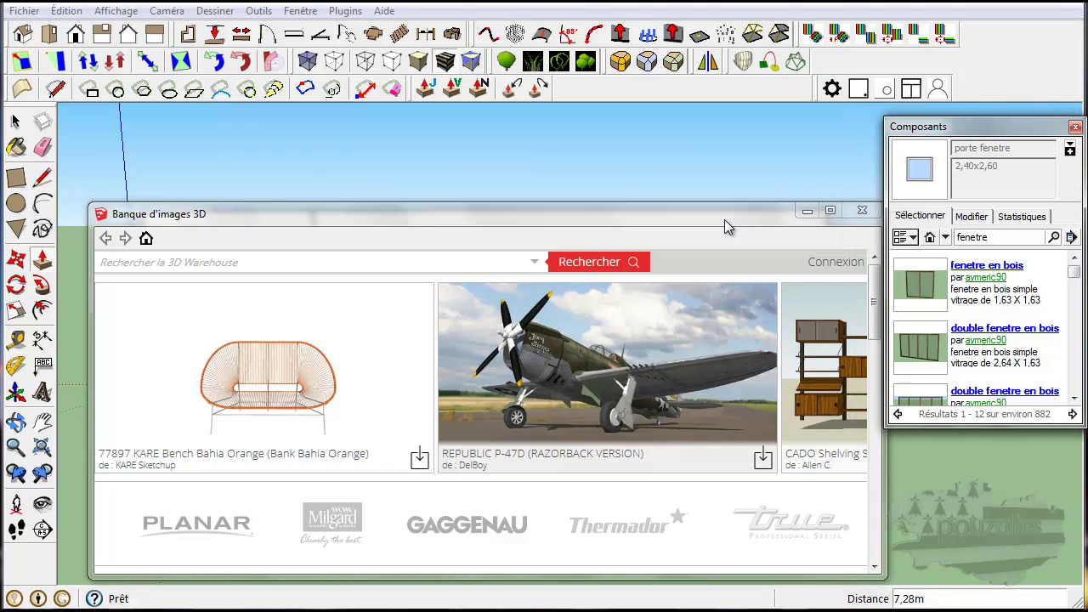
{"action": "left_click_drag", "start_coordinate": [724, 221], "coordinate": [690, 198]}
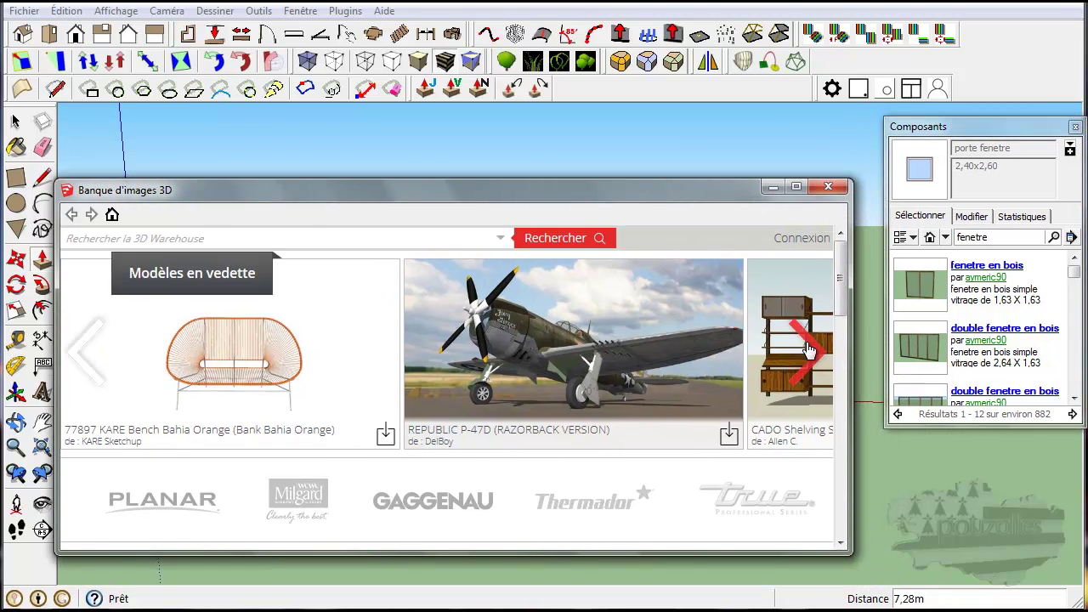
Step through the featured manufacturer catalogues carousel
{"action": "left_click", "coordinate": [809, 350]}
{"action": "scroll", "coordinate": [806, 355], "scroll_direction": "down", "scroll_amount": 2}
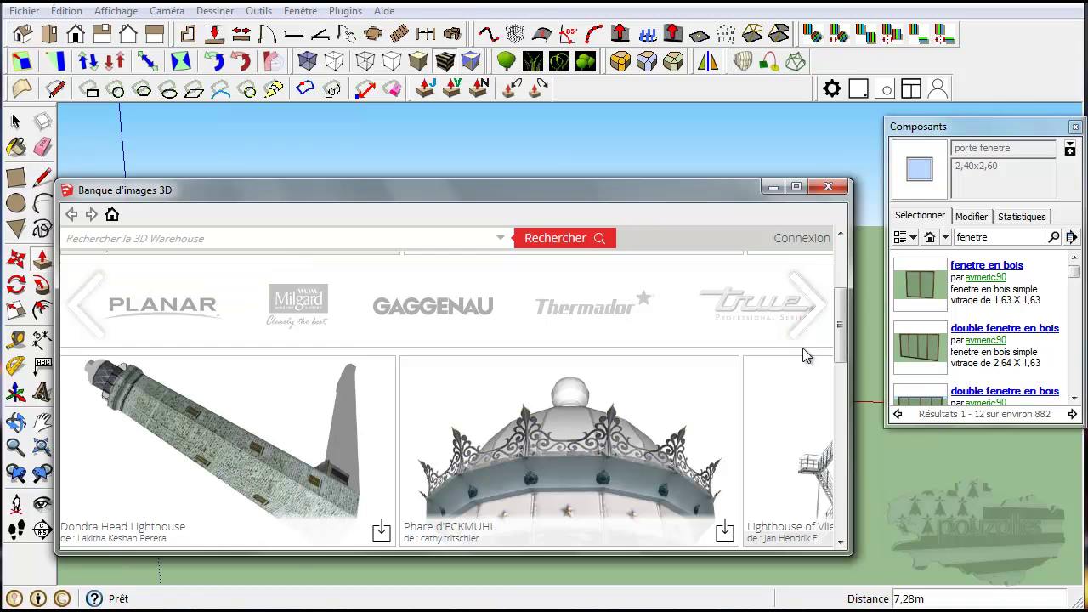
{"action": "mouse_move", "coordinate": [807, 304]}
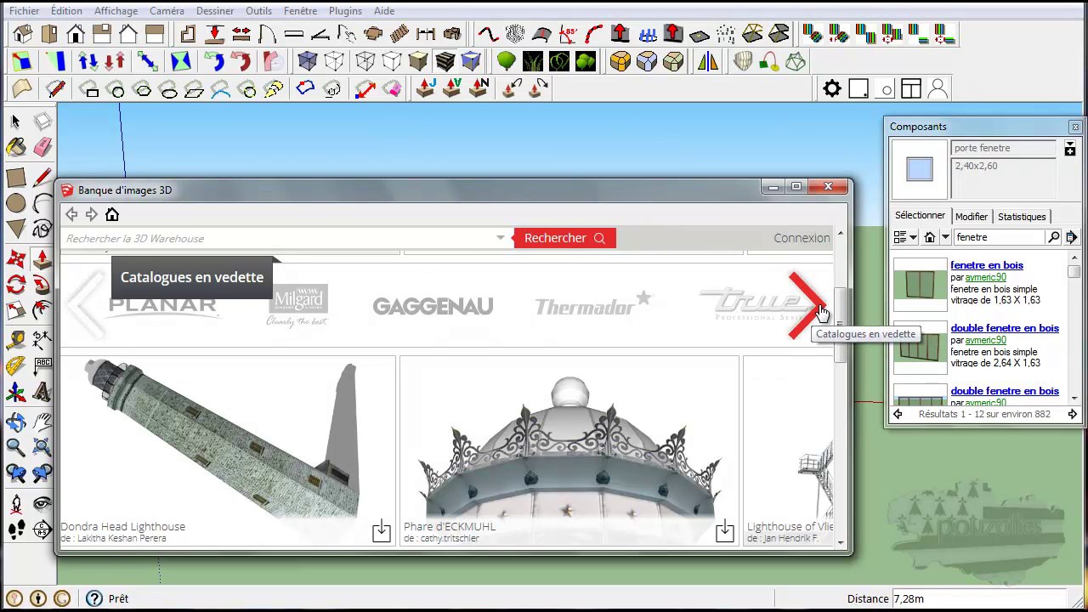
{"action": "left_click", "coordinate": [820, 313]}
{"action": "left_click", "coordinate": [821, 313]}
{"action": "left_click", "coordinate": [820, 313]}
{"action": "left_click", "coordinate": [821, 313]}
{"action": "left_click", "coordinate": [821, 313]}
{"action": "left_click", "coordinate": [821, 313]}
{"action": "left_click", "coordinate": [821, 313]}
Browse the lighthouse models to Kincardine Lighthouse and make the 3D Warehouse window taller
{"action": "scroll", "coordinate": [789, 394], "scroll_direction": "down", "scroll_amount": 3}
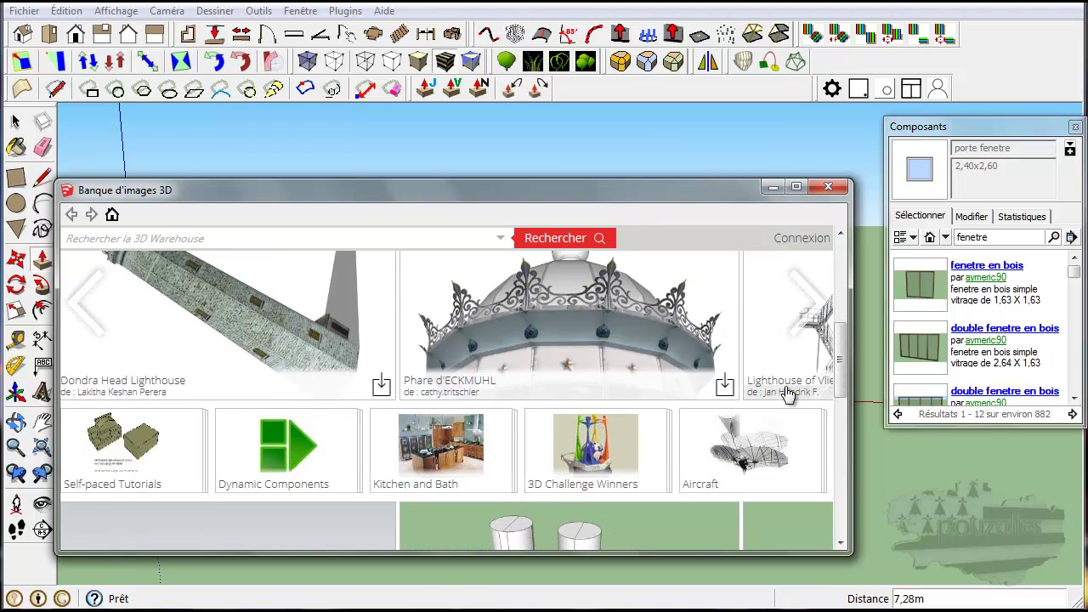
{"action": "left_click", "coordinate": [813, 309]}
{"action": "left_click", "coordinate": [812, 308]}
{"action": "left_click", "coordinate": [812, 309]}
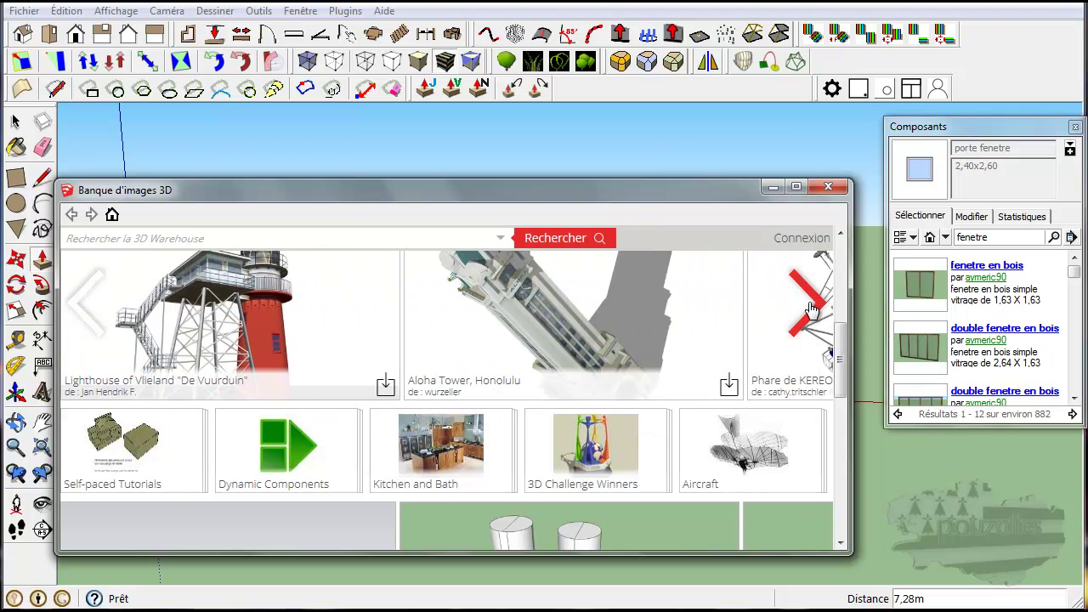
{"action": "left_click", "coordinate": [812, 309]}
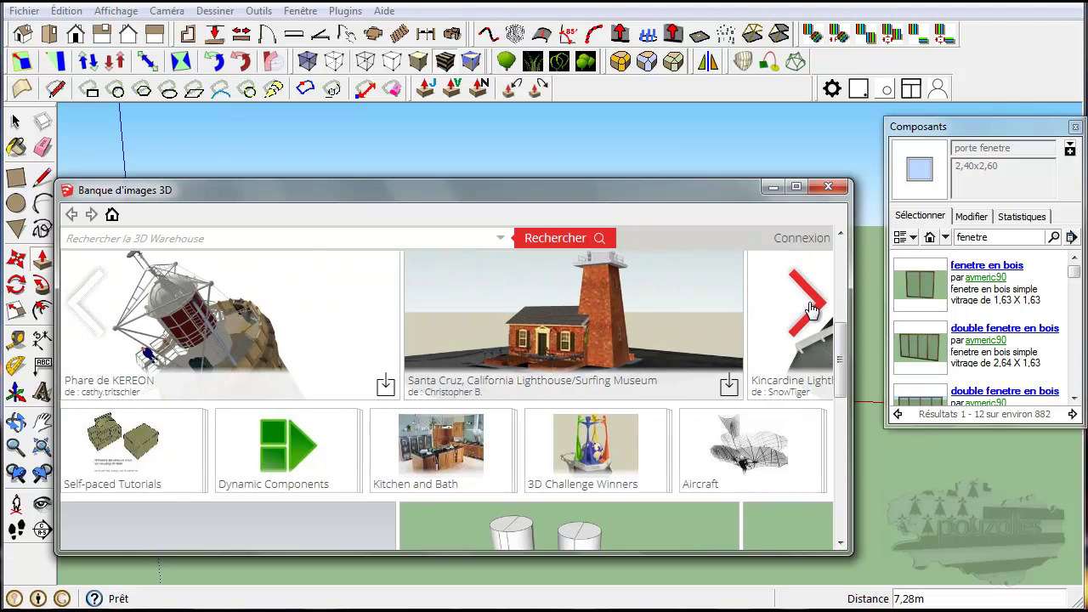
{"action": "left_click", "coordinate": [812, 308]}
{"action": "left_click_drag", "start_coordinate": [722, 182], "coordinate": [713, 94]}
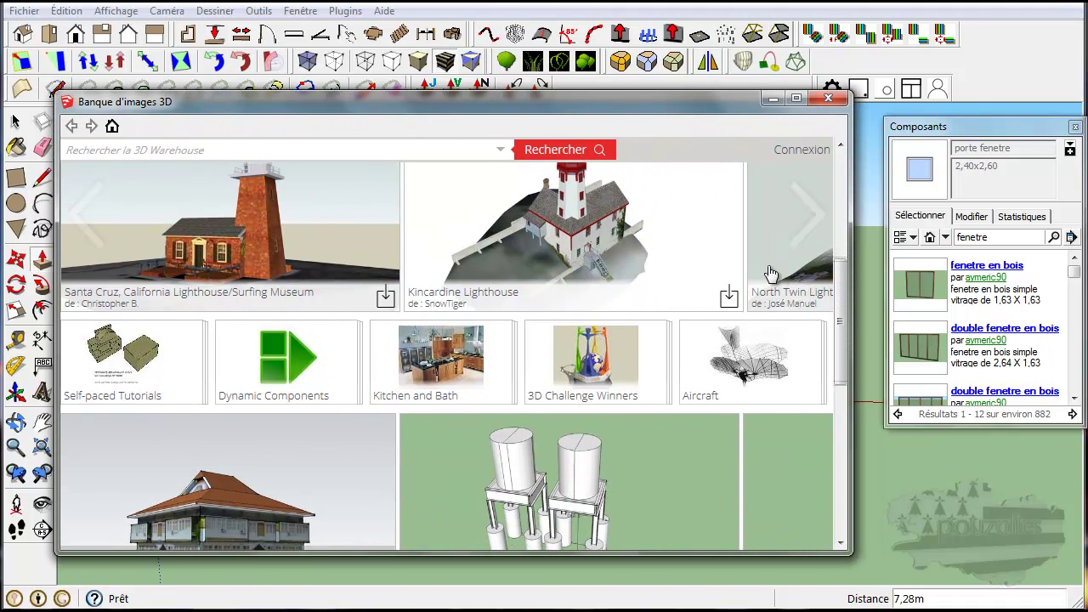
Step through the recent models carousel past the shower, kitchen and lavatory faucets
{"action": "scroll", "coordinate": [845, 311], "scroll_direction": "up", "scroll_amount": 2}
{"action": "left_click_drag", "start_coordinate": [845, 304], "coordinate": [843, 366]}
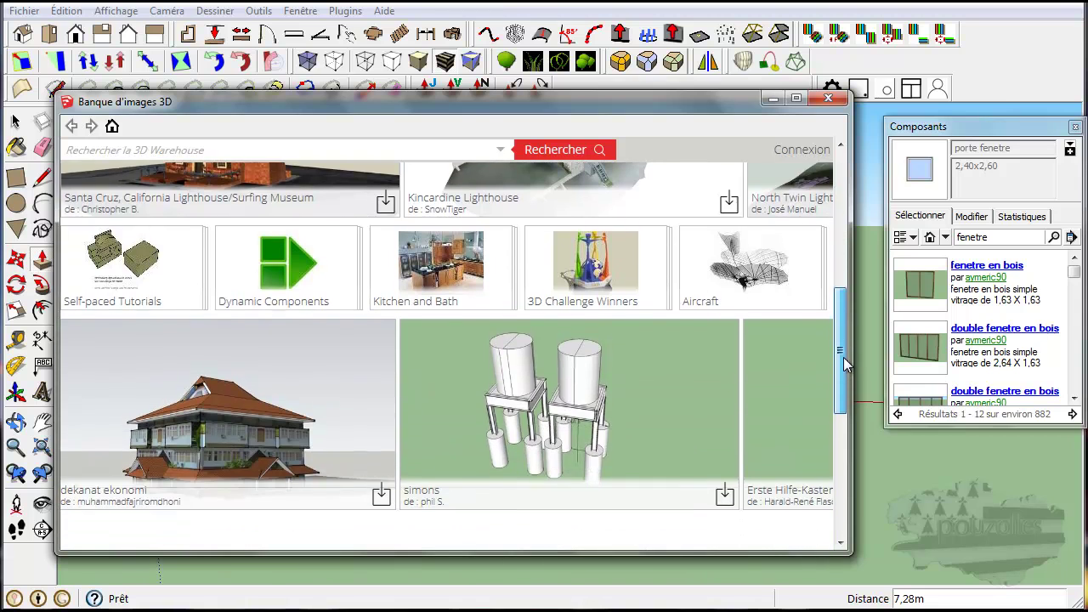
{"action": "left_click", "coordinate": [812, 377]}
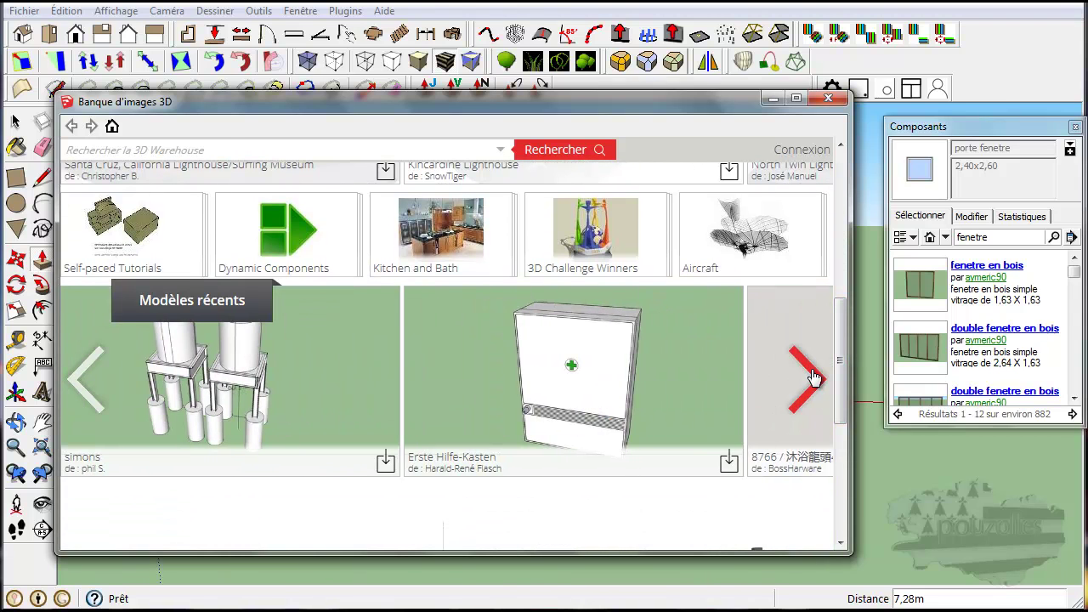
{"action": "left_click", "coordinate": [812, 377]}
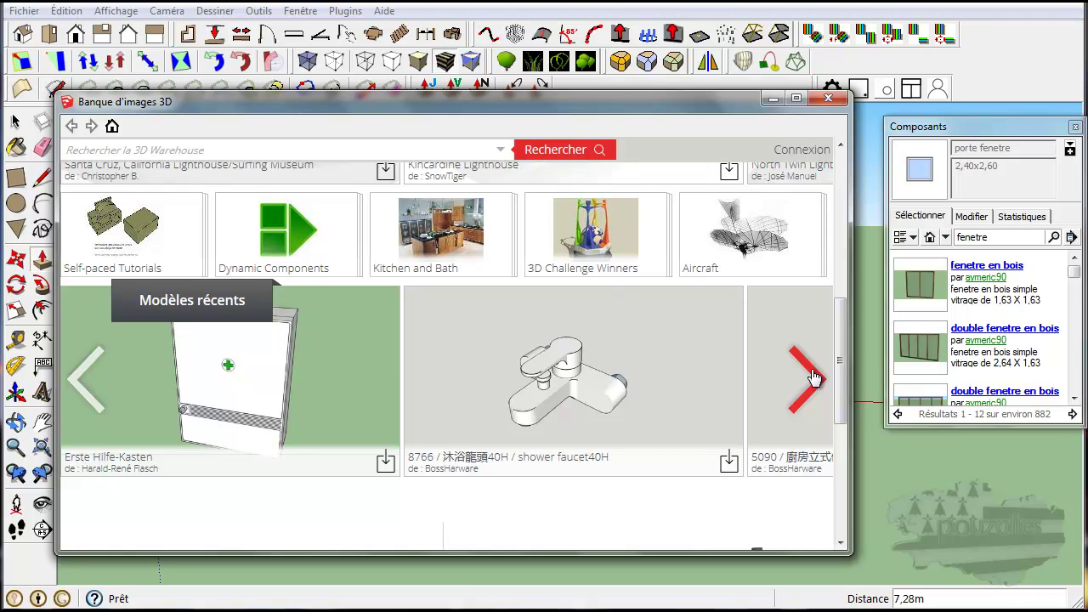
{"action": "left_click", "coordinate": [808, 379]}
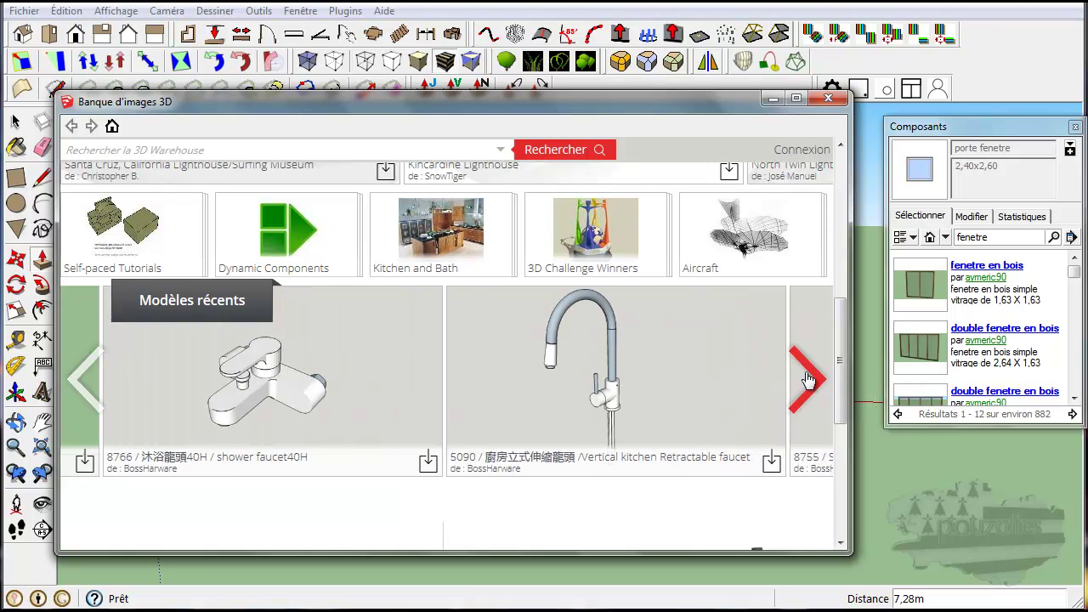
{"action": "left_click", "coordinate": [808, 379]}
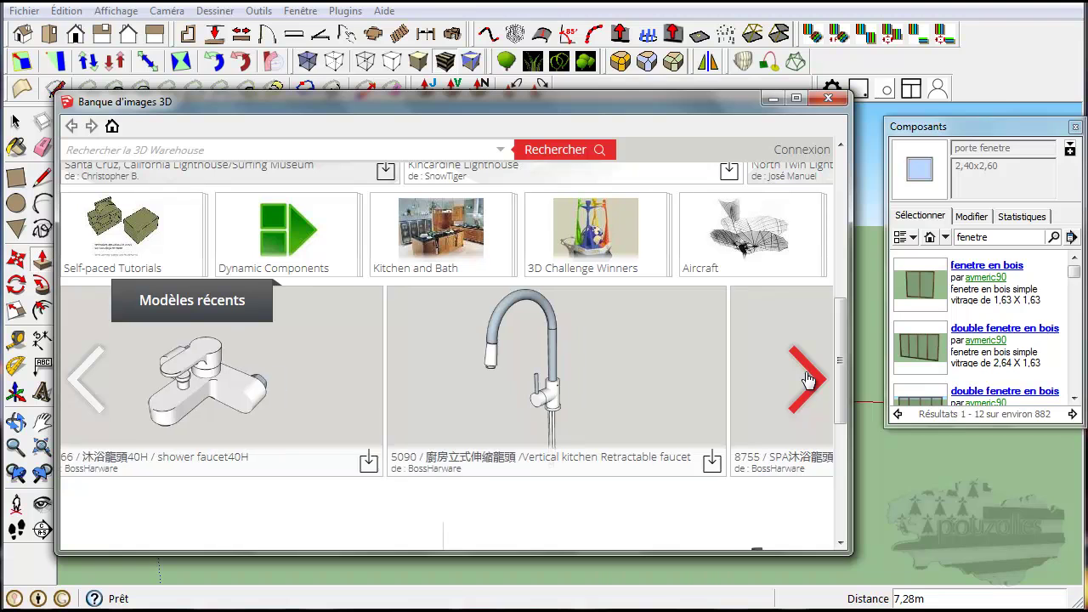
{"action": "left_click", "coordinate": [808, 380]}
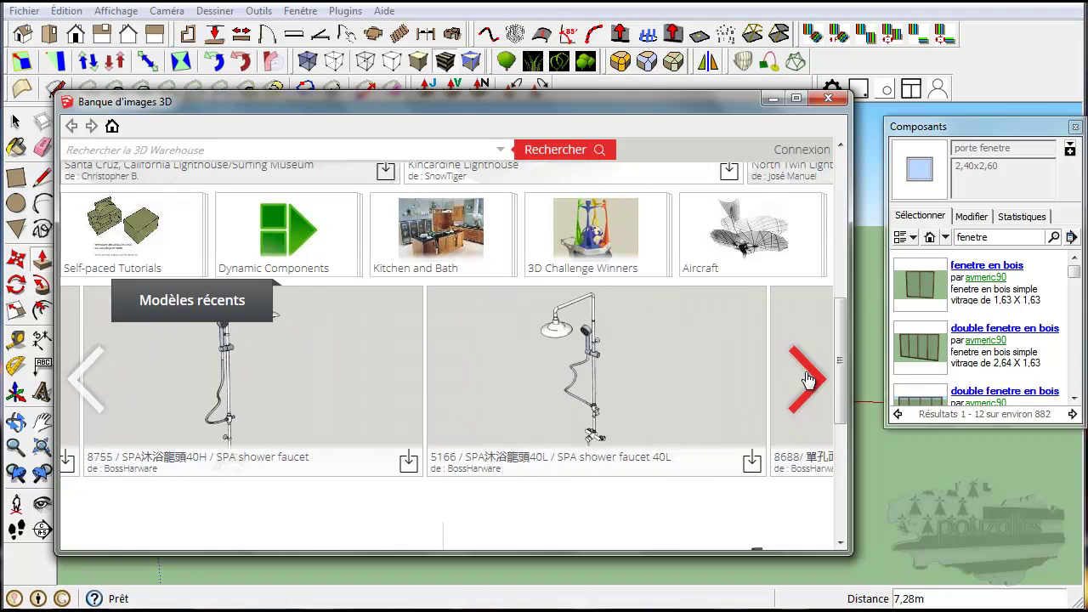
{"action": "left_click", "coordinate": [808, 379]}
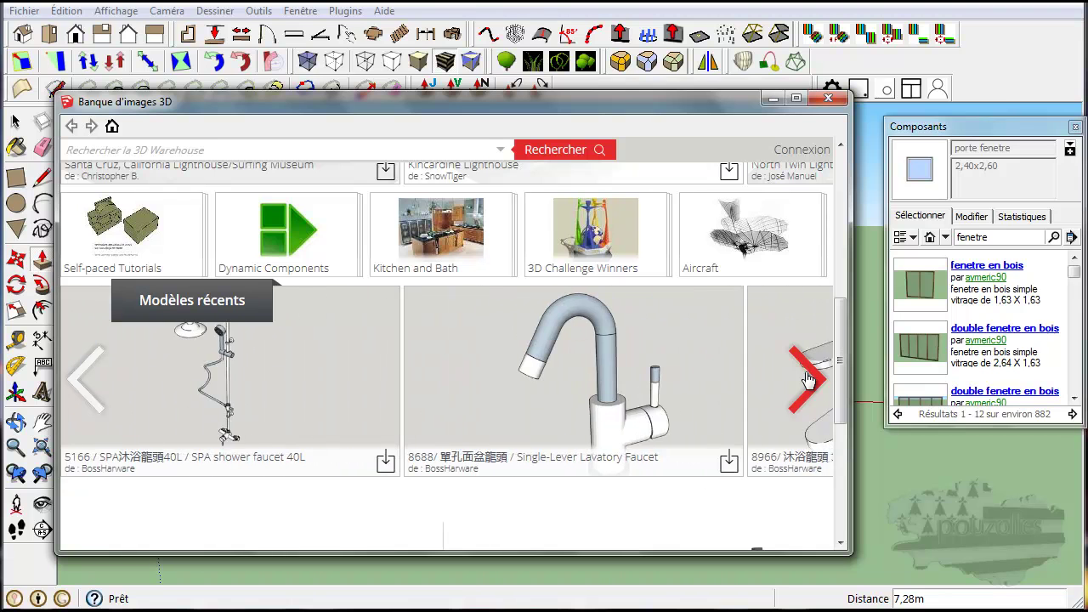
{"action": "left_click", "coordinate": [807, 379]}
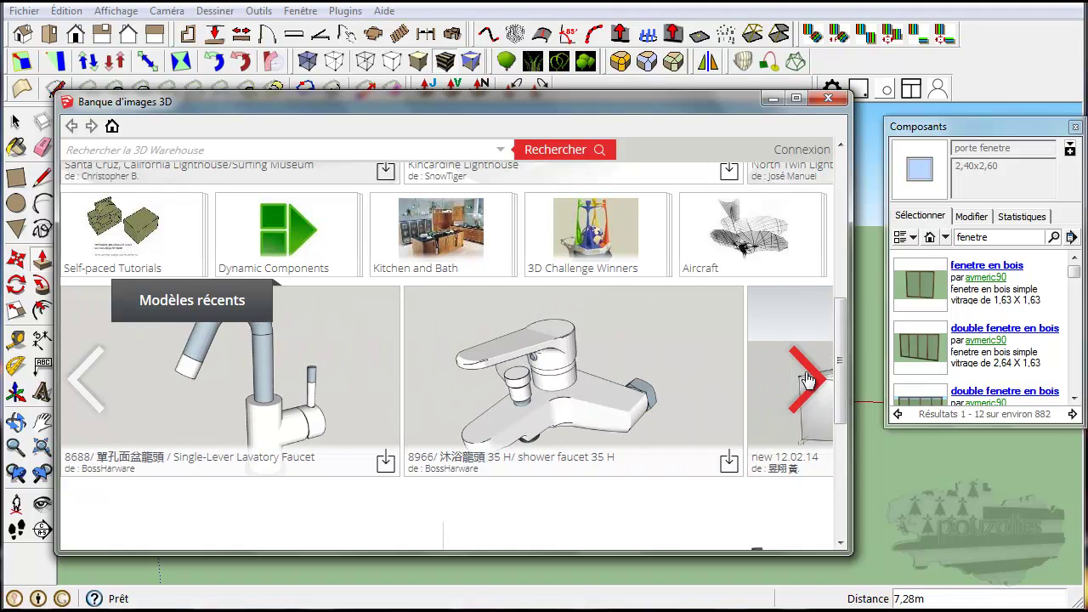
{"action": "left_click", "coordinate": [808, 379]}
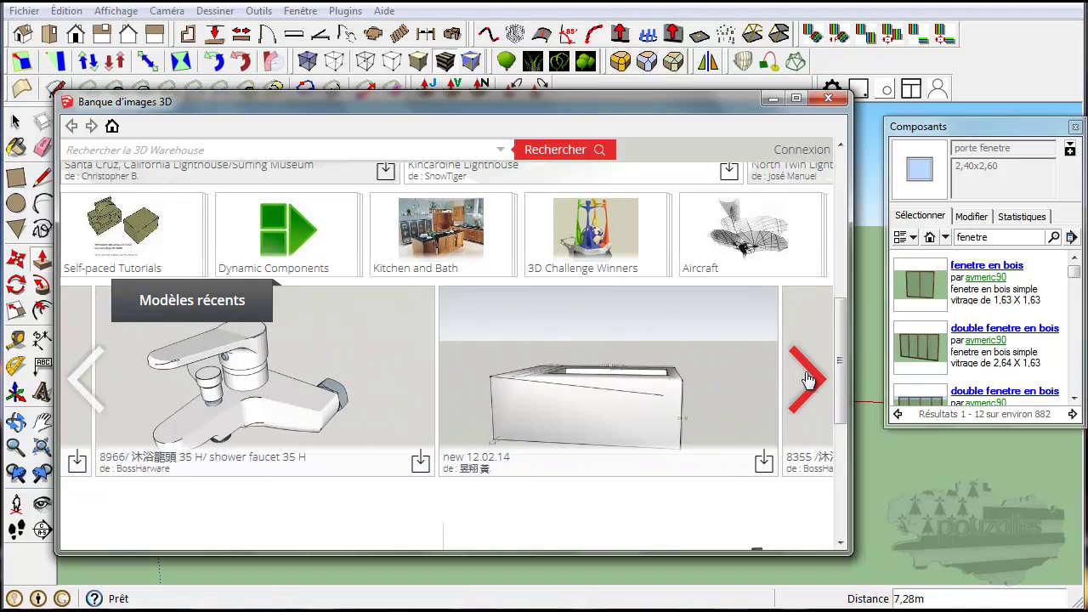
{"action": "left_click", "coordinate": [807, 379]}
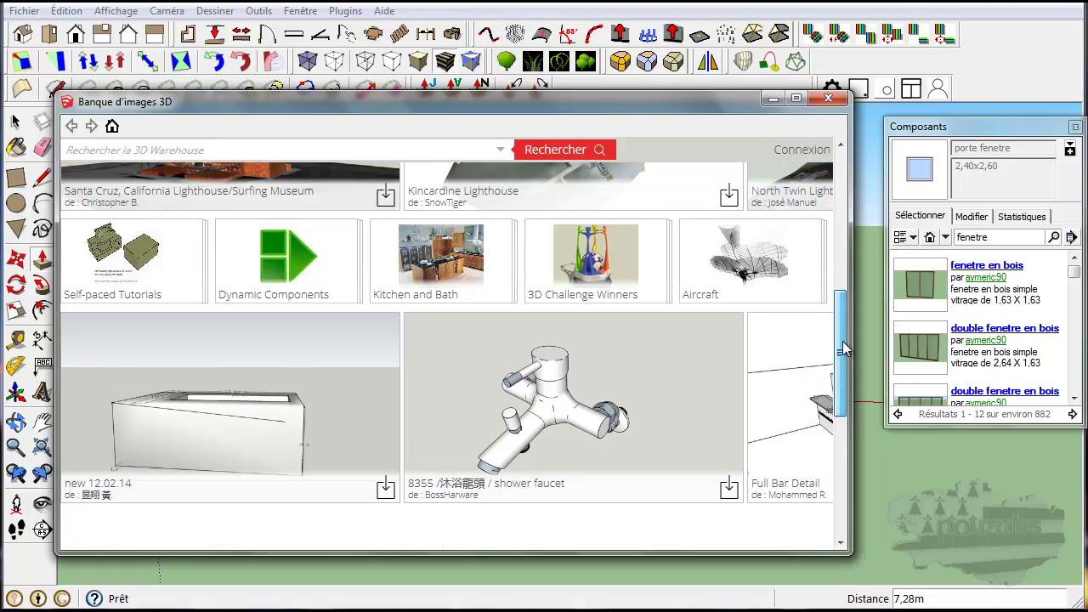
{"action": "left_click_drag", "start_coordinate": [842, 357], "coordinate": [842, 311]}
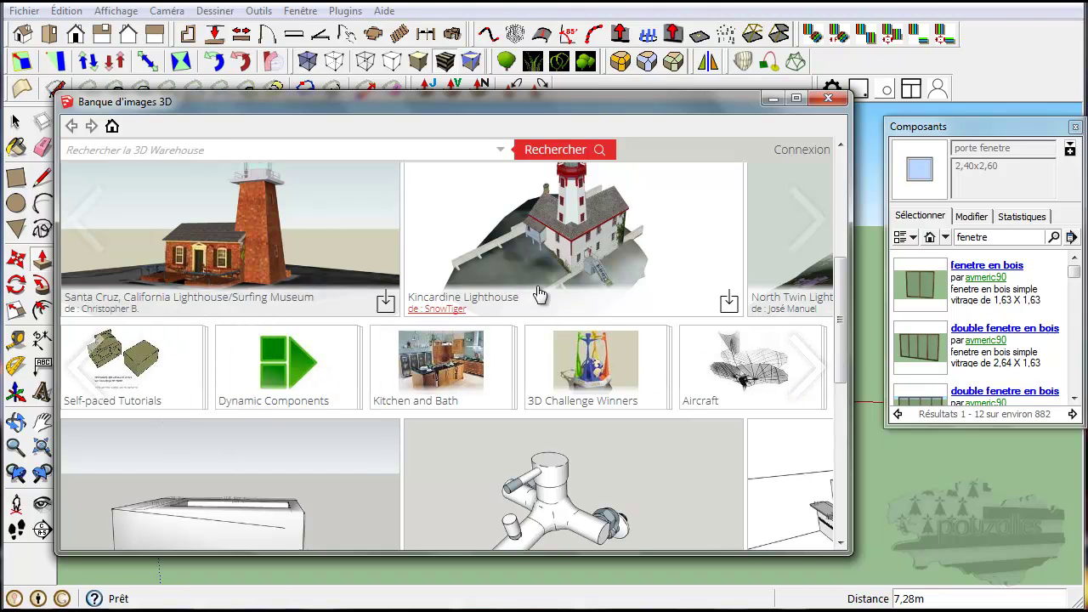
Run a 3D Warehouse search for 'fenetre'
{"action": "left_click", "coordinate": [203, 148]}
{"action": "type", "text": "fenetre"}
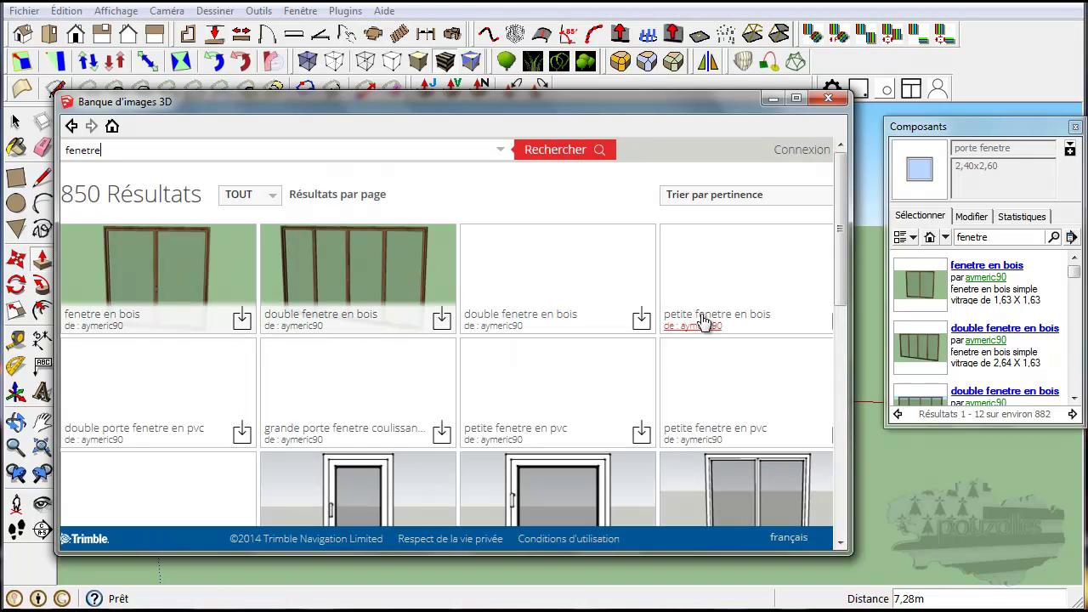
{"action": "left_click_drag", "start_coordinate": [842, 236], "coordinate": [840, 524]}
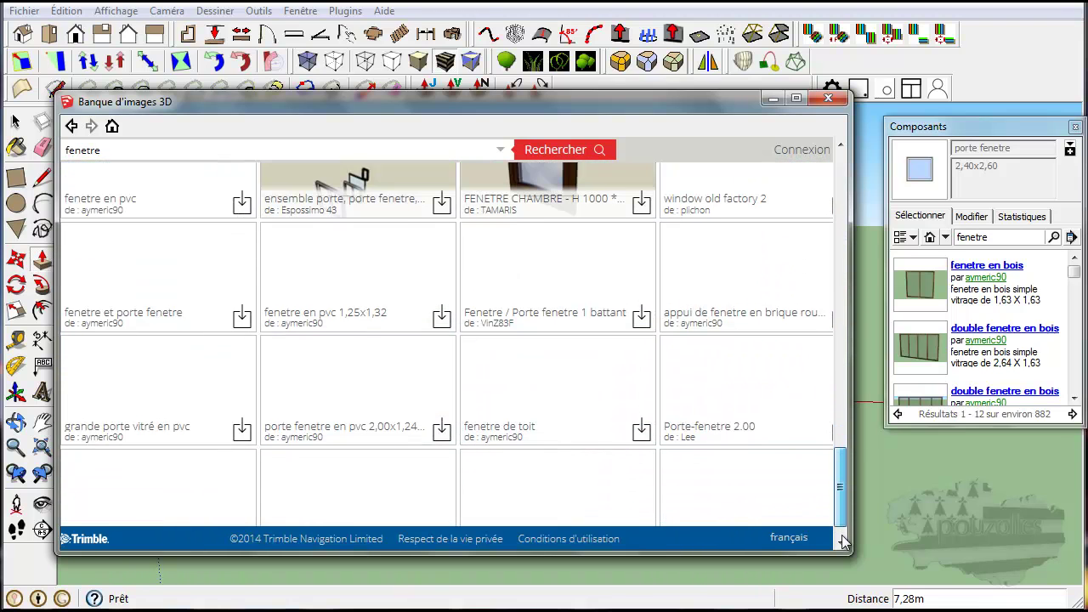
{"action": "left_click_drag", "start_coordinate": [846, 483], "coordinate": [842, 490]}
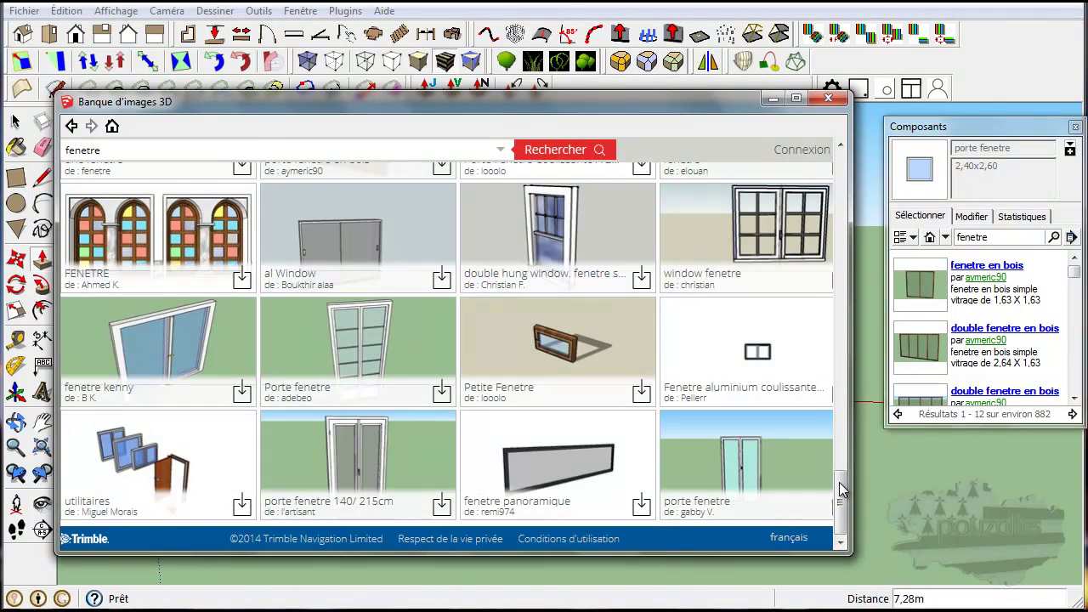
Scroll the results until 'Fenetre PVC 60x105 Modifiable' and 'fenetre double battants' appear
{"action": "scroll", "coordinate": [841, 489], "scroll_direction": "down", "scroll_amount": 2}
{"action": "scroll", "coordinate": [840, 492], "scroll_direction": "down", "scroll_amount": 2}
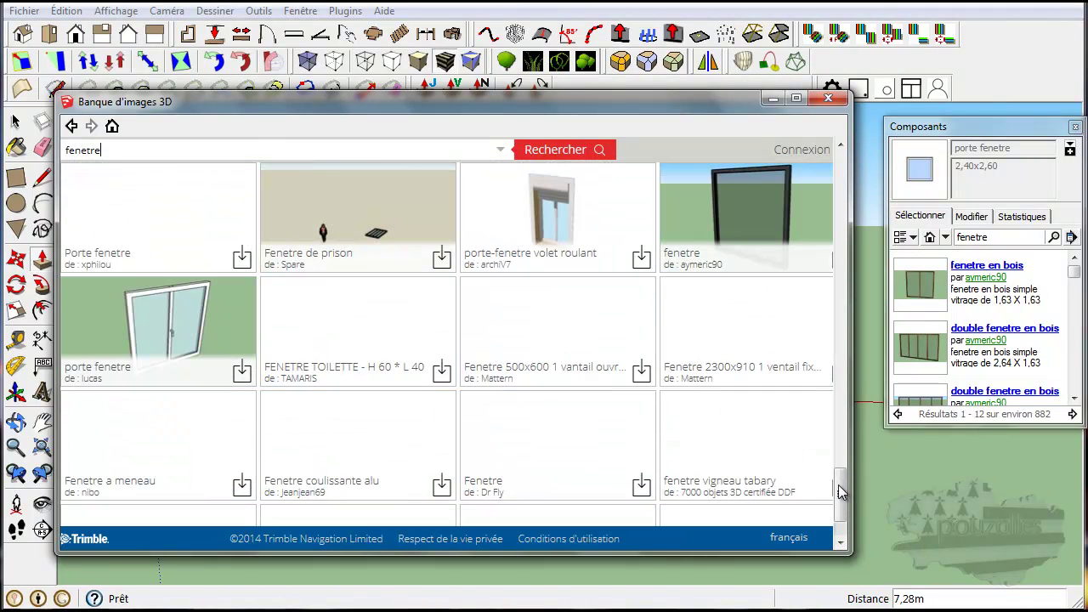
{"action": "scroll", "coordinate": [840, 492], "scroll_direction": "down", "scroll_amount": 4}
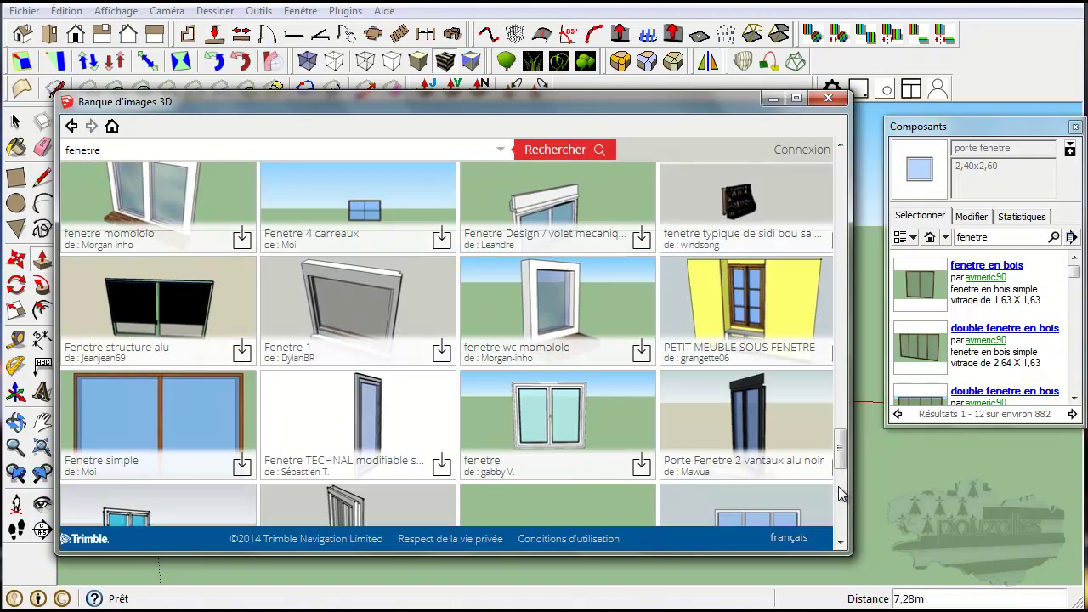
{"action": "scroll", "coordinate": [840, 493], "scroll_direction": "down", "scroll_amount": 3}
{"action": "scroll", "coordinate": [840, 493], "scroll_direction": "down", "scroll_amount": 1}
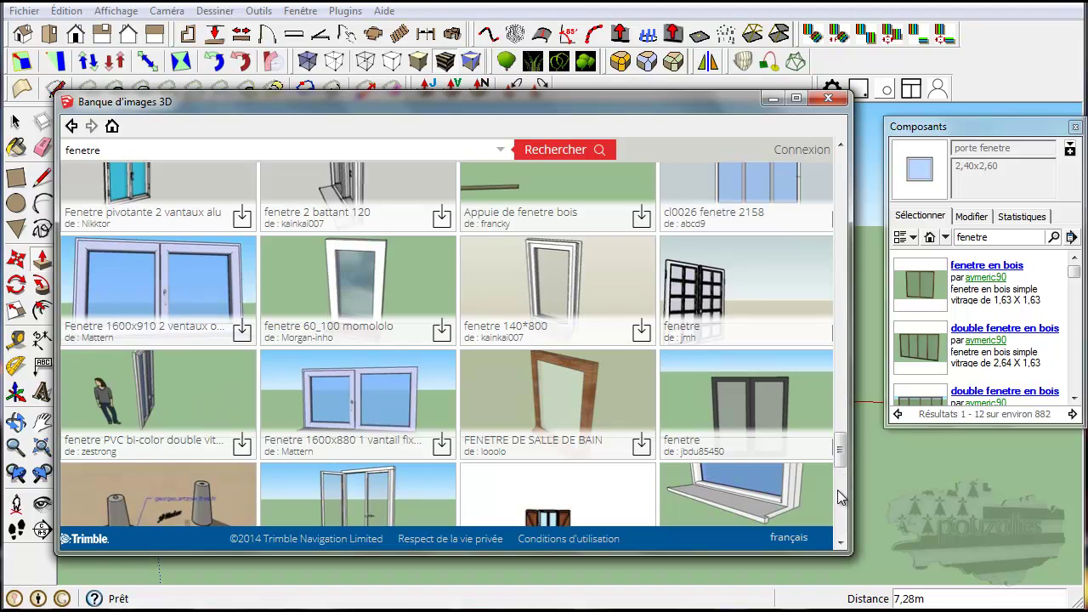
{"action": "scroll", "coordinate": [841, 498], "scroll_direction": "down", "scroll_amount": 3}
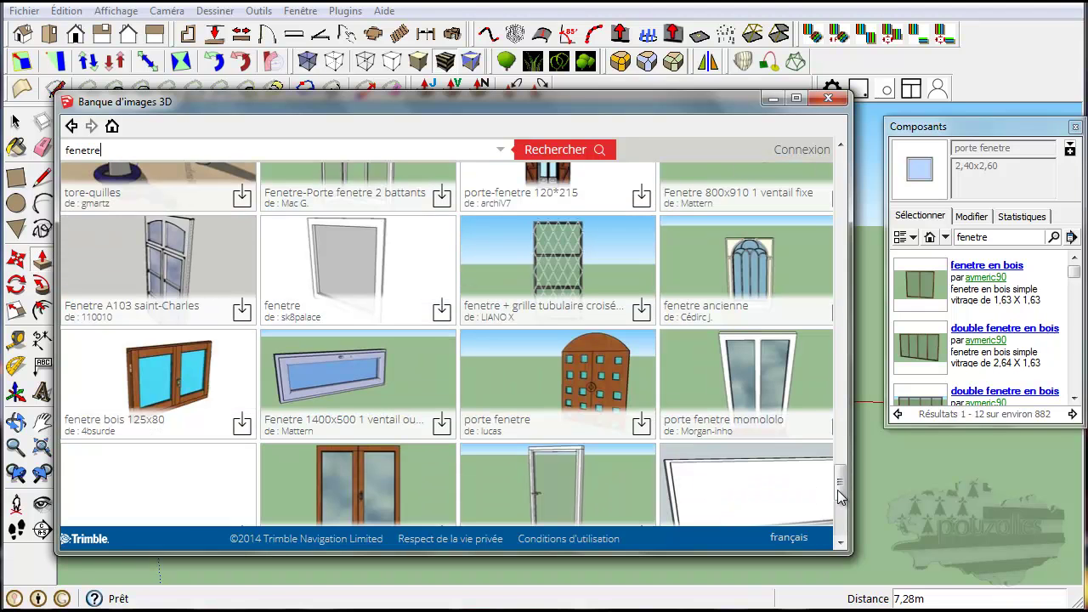
{"action": "scroll", "coordinate": [840, 498], "scroll_direction": "down", "scroll_amount": 1}
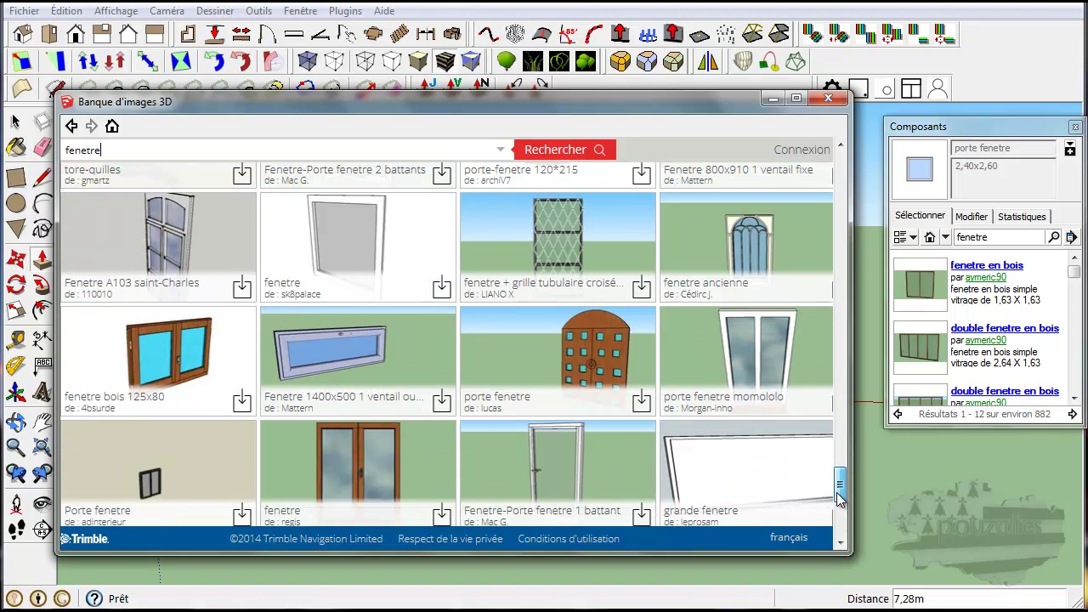
{"action": "scroll", "coordinate": [839, 502], "scroll_direction": "down", "scroll_amount": 1}
{"action": "scroll", "coordinate": [839, 507], "scroll_direction": "down", "scroll_amount": 3}
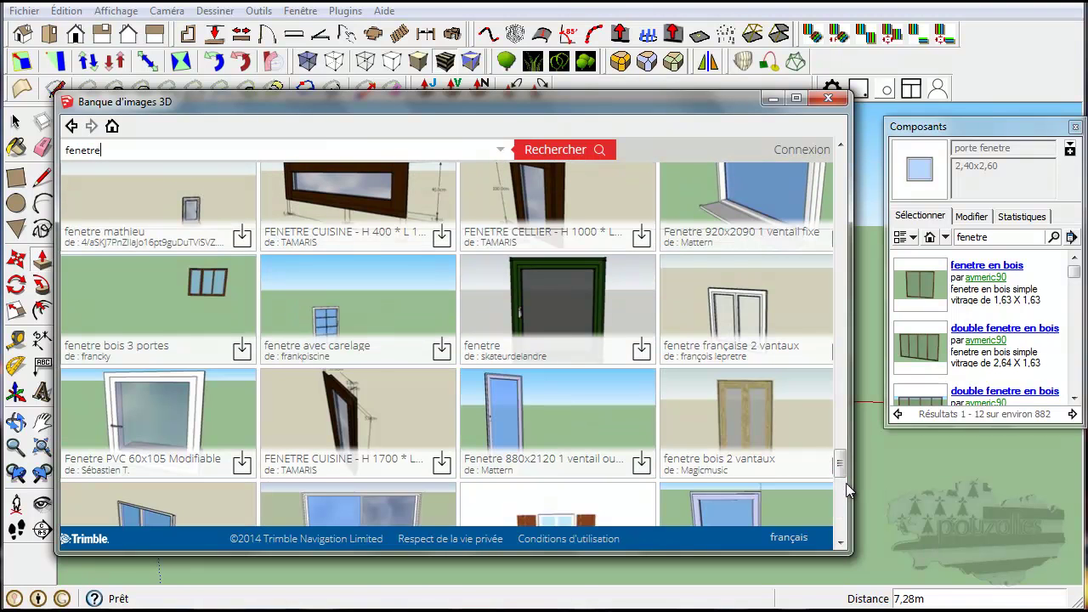
{"action": "left_click_drag", "start_coordinate": [839, 472], "coordinate": [840, 481]}
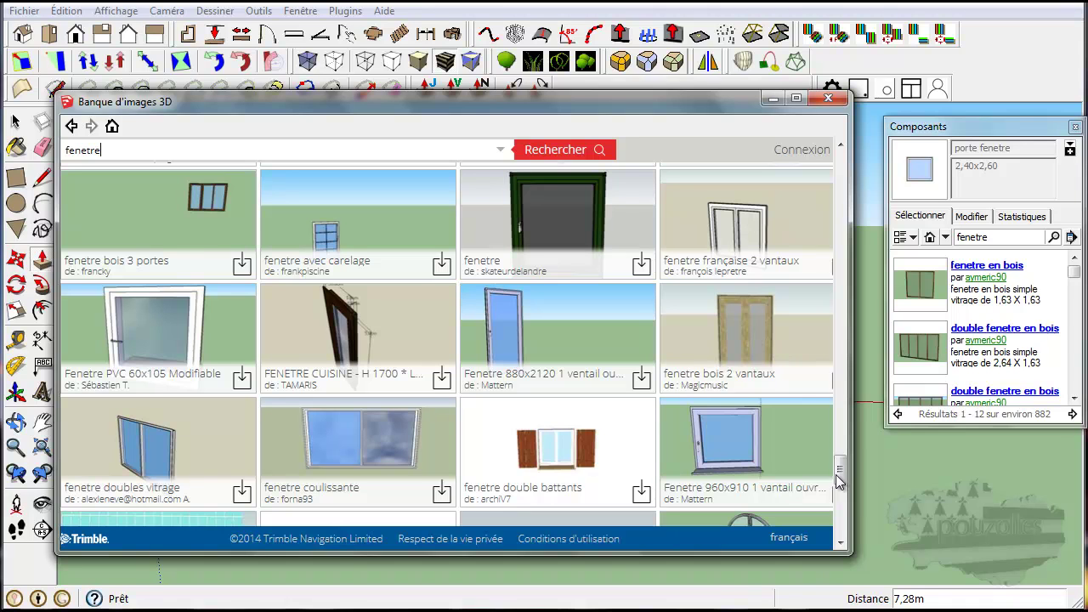
Inspect 'Fenetre PVC 60x105 Modifiable' in 3D preview and statistics, then download it
{"action": "left_click", "coordinate": [190, 323]}
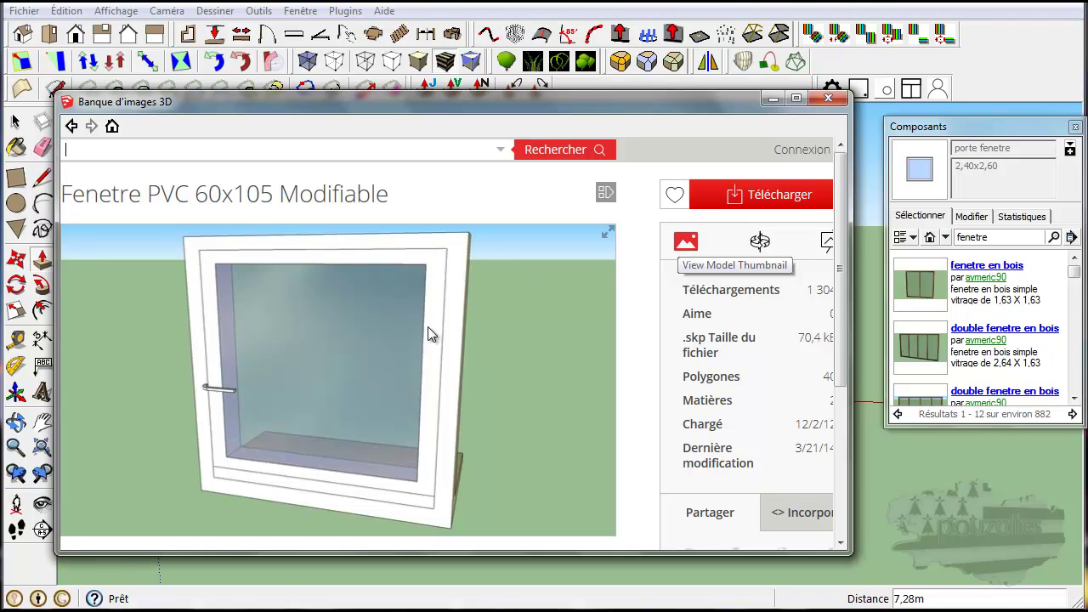
{"action": "left_click", "coordinate": [761, 244]}
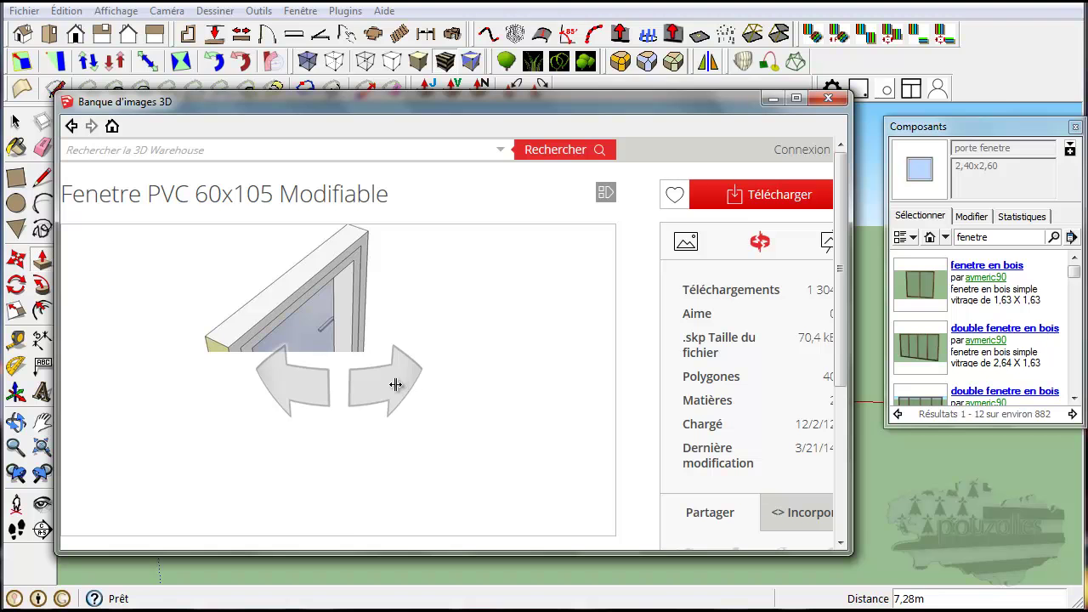
{"action": "mouse_move", "coordinate": [398, 382]}
{"action": "left_mouse_down"}
{"action": "mouse_move", "coordinate": [340, 376]}
{"action": "mouse_move", "coordinate": [286, 333]}
{"action": "mouse_move", "coordinate": [346, 307]}
{"action": "mouse_move", "coordinate": [591, 317]}
{"action": "mouse_move", "coordinate": [518, 330]}
{"action": "mouse_move", "coordinate": [183, 340]}
{"action": "mouse_move", "coordinate": [384, 347]}
{"action": "mouse_move", "coordinate": [566, 320]}
{"action": "left_mouse_up"}
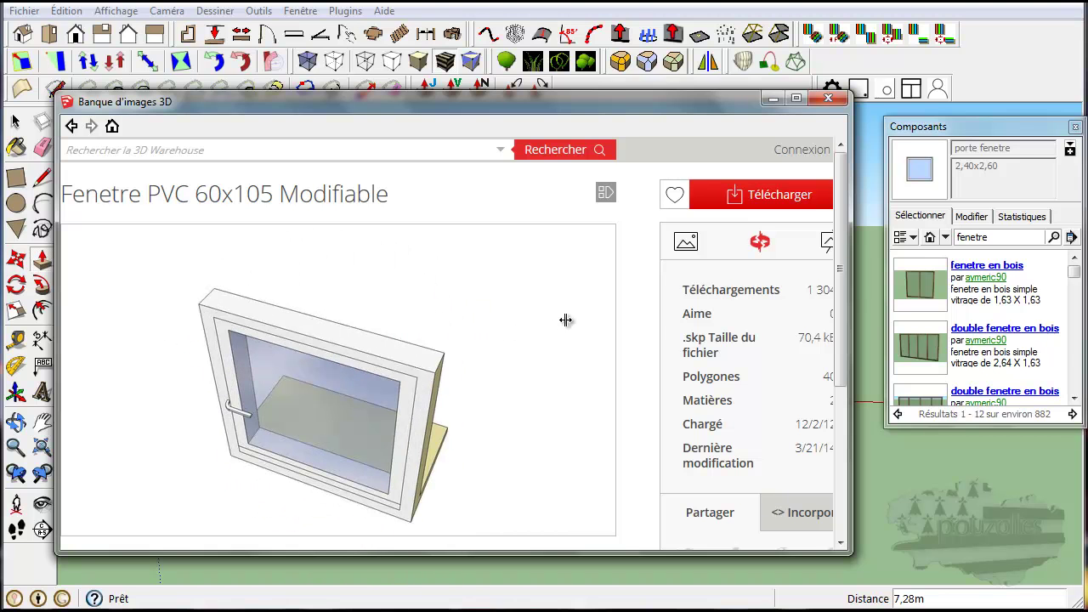
{"action": "left_click", "coordinate": [827, 244]}
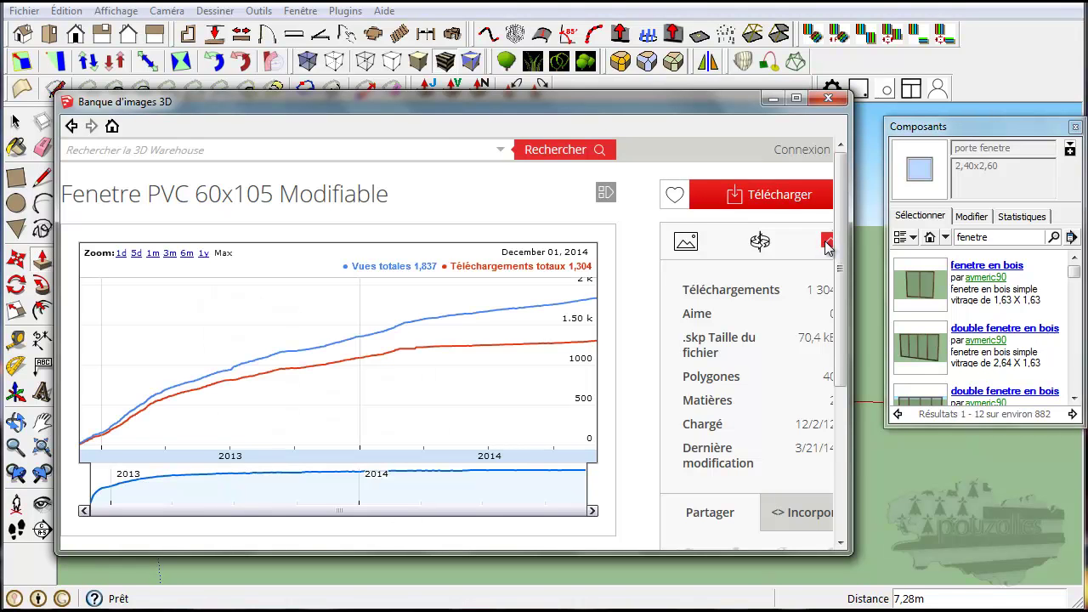
{"action": "mouse_move", "coordinate": [359, 365]}
{"action": "left_click", "coordinate": [755, 243]}
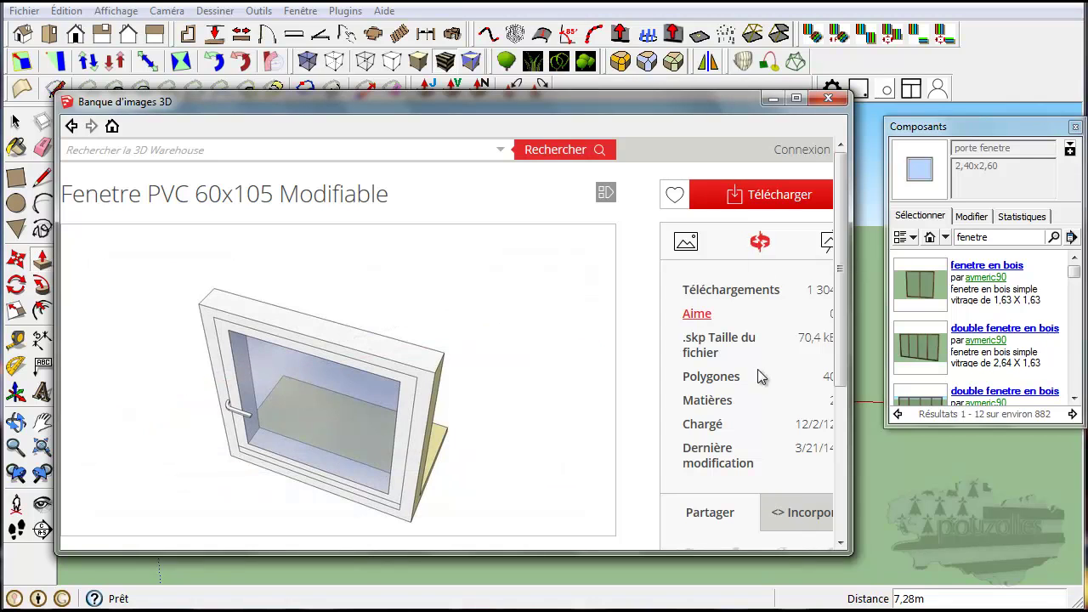
{"action": "left_click", "coordinate": [816, 517]}
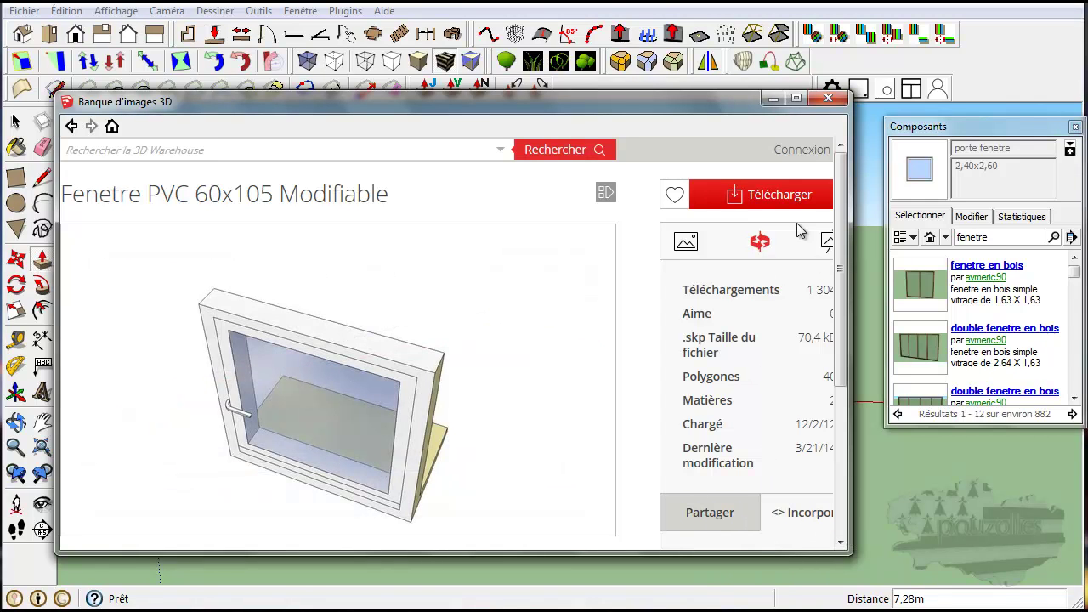
{"action": "left_click", "coordinate": [781, 198]}
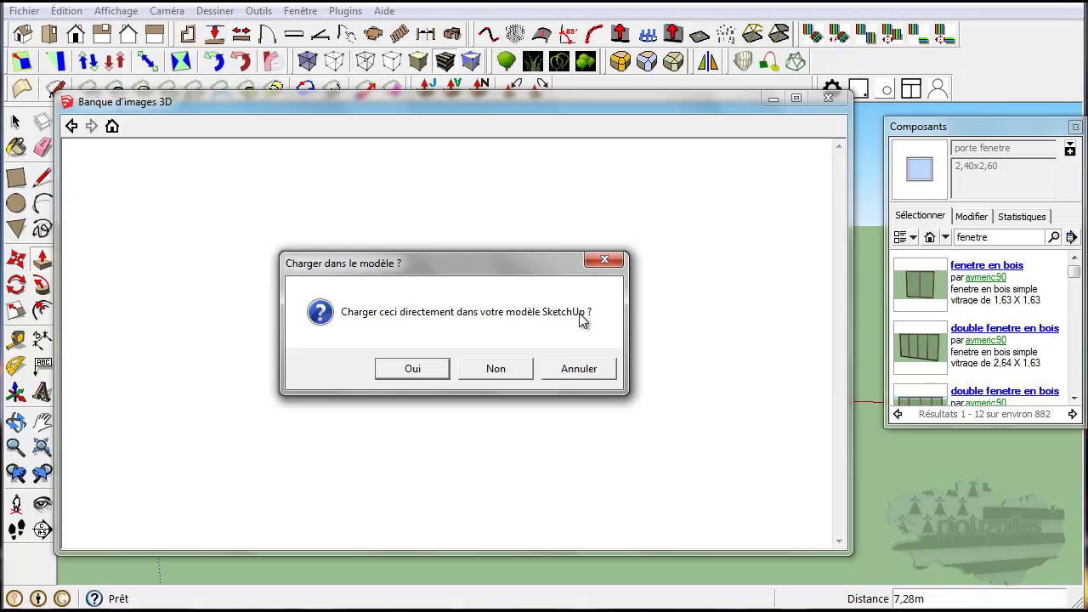
Load the small PVC window into the model and place it on the wall
{"action": "left_click", "coordinate": [409, 371]}
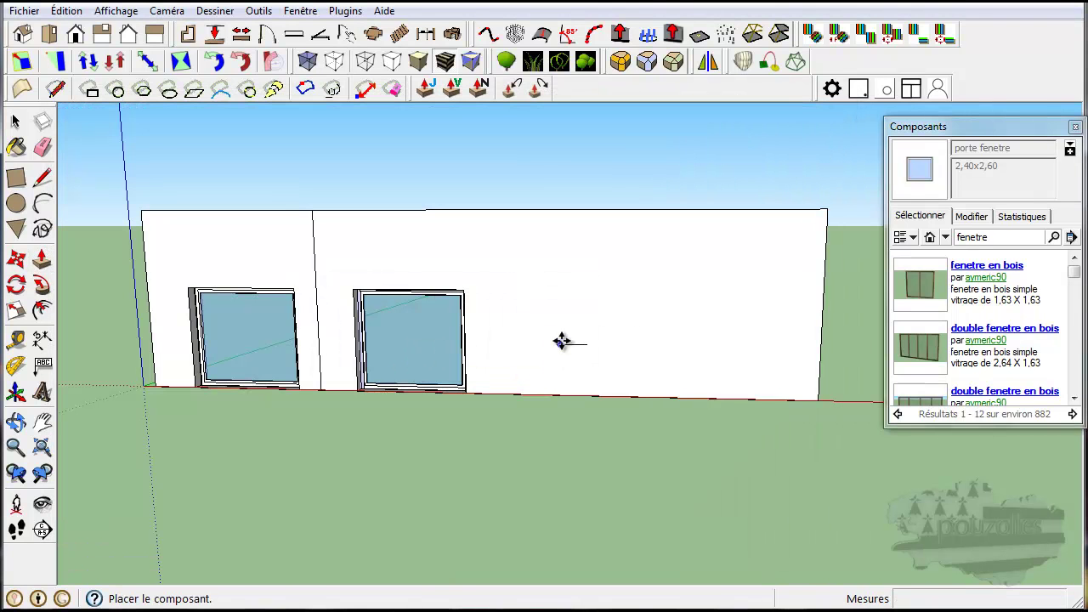
{"action": "left_click", "coordinate": [544, 339]}
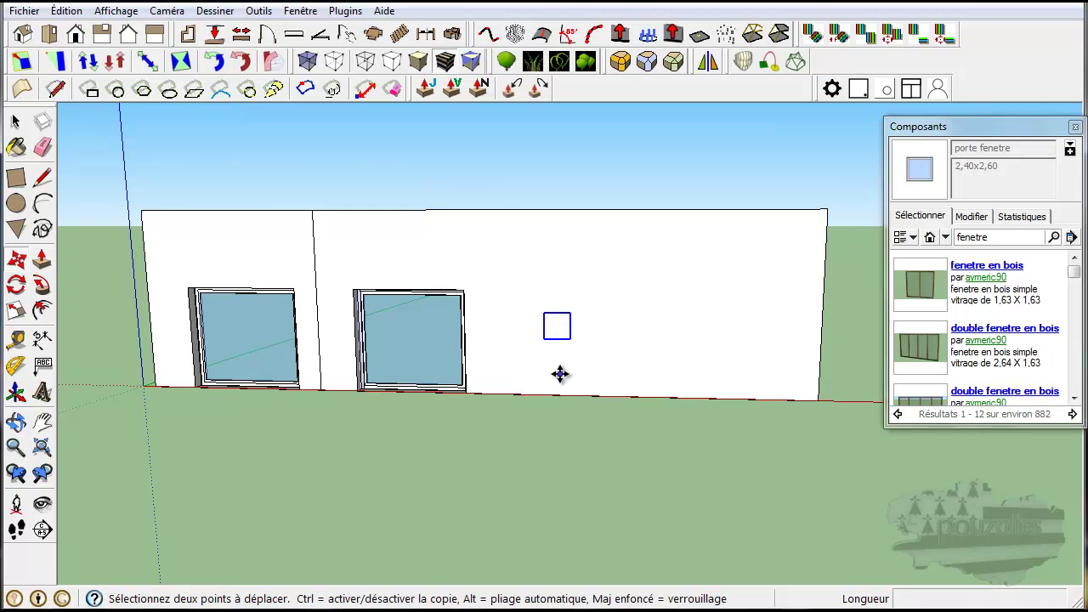
{"action": "scroll", "coordinate": [566, 370], "scroll_direction": "up", "scroll_amount": 1}
{"action": "scroll", "coordinate": [574, 366], "scroll_direction": "up", "scroll_amount": 3}
{"action": "middle_click_drag", "start_coordinate": [612, 321], "coordinate": [242, 408]}
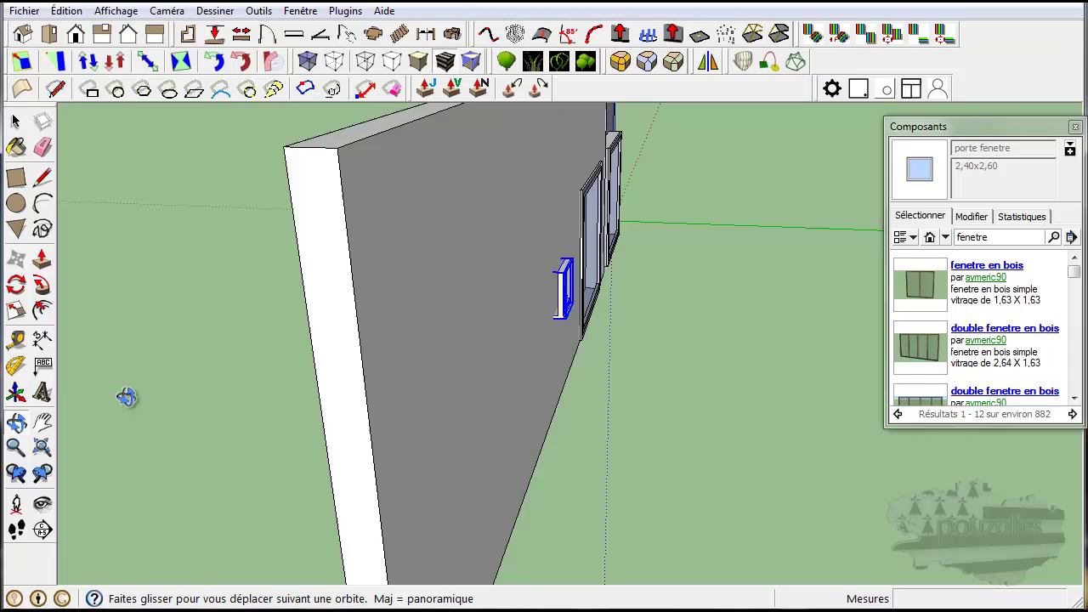
{"action": "middle_click_drag", "start_coordinate": [126, 397], "coordinate": [336, 372]}
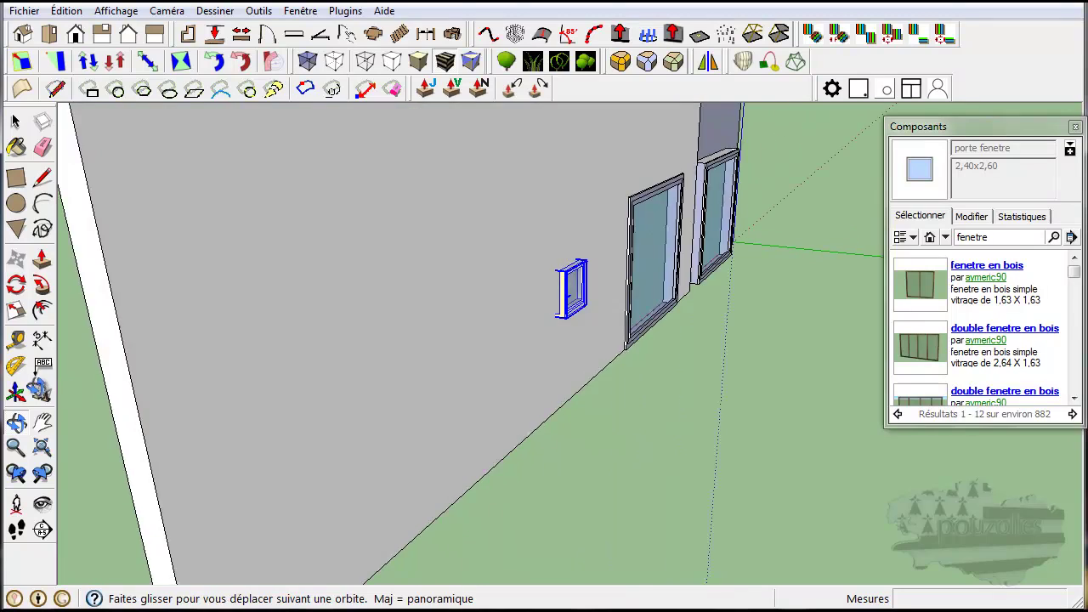
{"action": "mouse_move", "coordinate": [640, 440]}
{"action": "middle_mouse_down"}
{"action": "mouse_move", "coordinate": [517, 425]}
{"action": "mouse_move", "coordinate": [562, 450]}
{"action": "middle_mouse_up"}
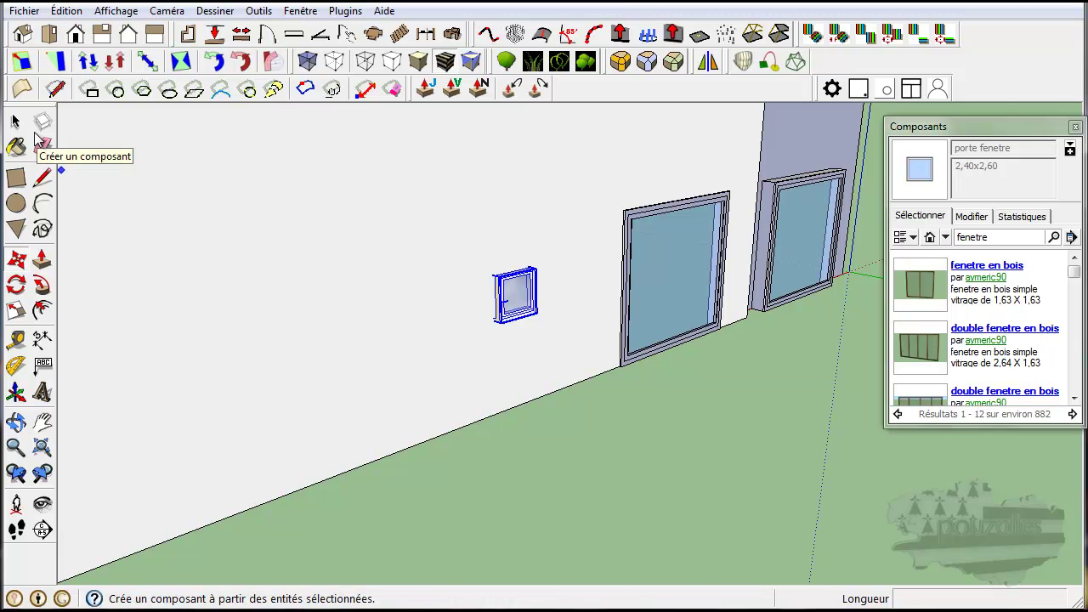
Move the small PVC window by its bottom corner to sit against the wall
{"action": "left_click", "coordinate": [16, 259]}
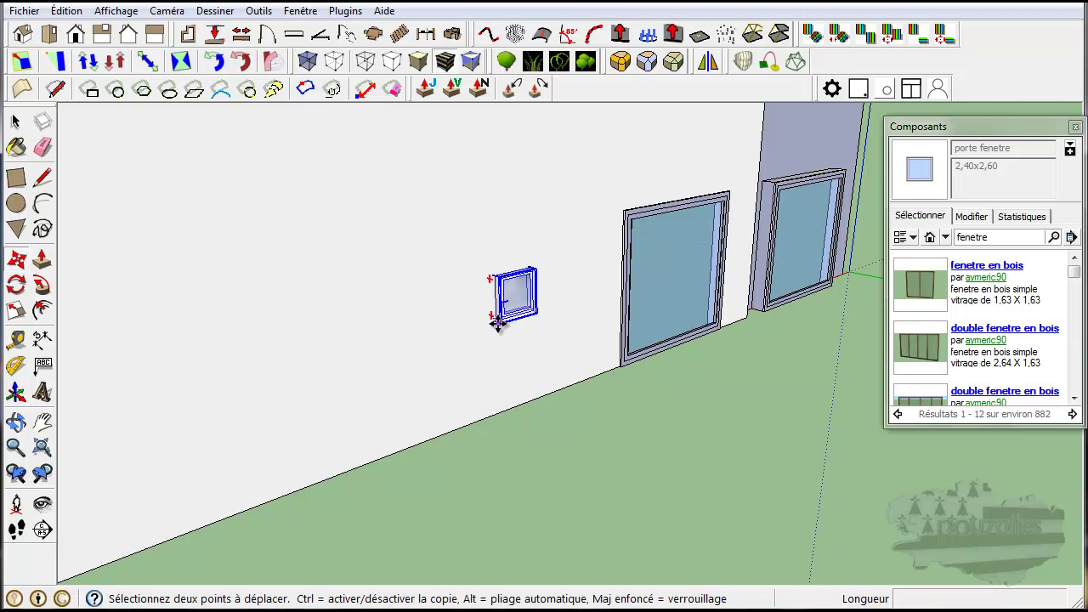
{"action": "scroll", "coordinate": [497, 323], "scroll_direction": "up", "scroll_amount": 2}
{"action": "scroll", "coordinate": [498, 319], "scroll_direction": "up", "scroll_amount": 2}
{"action": "scroll", "coordinate": [494, 331], "scroll_direction": "up", "scroll_amount": 3}
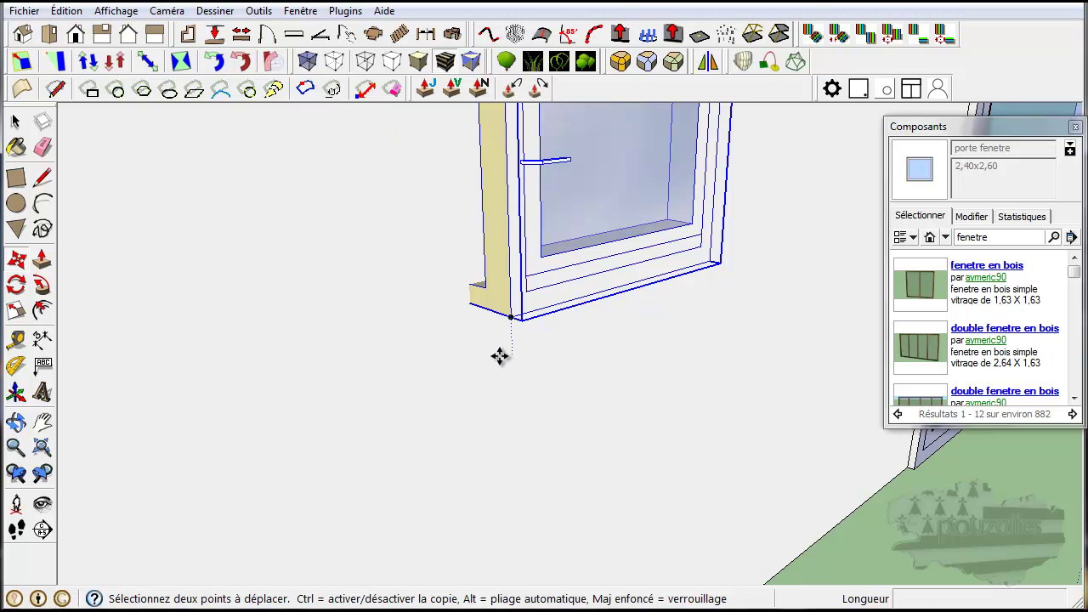
{"action": "left_click", "coordinate": [513, 316]}
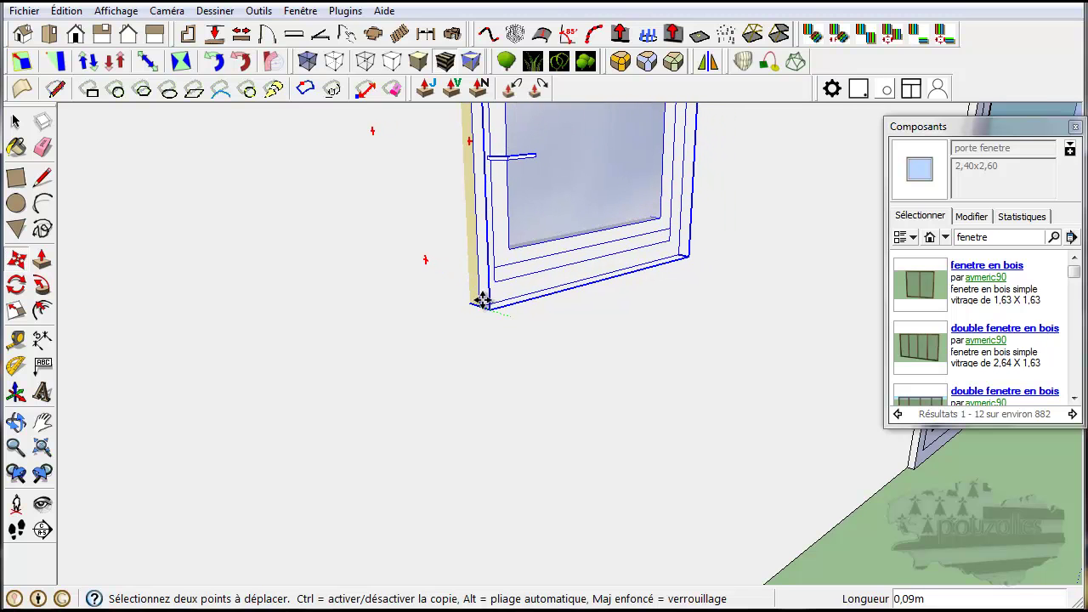
{"action": "left_click", "coordinate": [482, 315]}
{"action": "mouse_move", "coordinate": [481, 316]}
{"action": "middle_mouse_down"}
{"action": "mouse_move", "coordinate": [520, 372]}
{"action": "mouse_move", "coordinate": [655, 392]}
{"action": "mouse_move", "coordinate": [542, 382]}
{"action": "mouse_move", "coordinate": [536, 366]}
{"action": "mouse_move", "coordinate": [587, 394]}
{"action": "mouse_move", "coordinate": [814, 384]}
{"action": "mouse_move", "coordinate": [811, 374]}
{"action": "middle_mouse_up"}
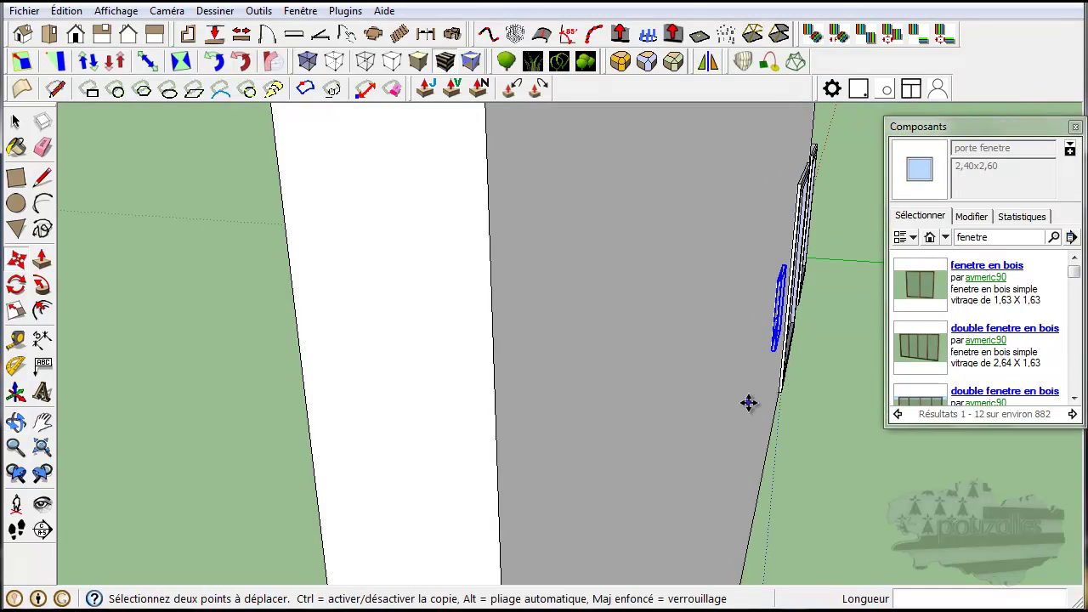
Orbit and zoom to frame the wall, both door-windows and the small window
{"action": "mouse_move", "coordinate": [687, 417]}
{"action": "middle_mouse_down"}
{"action": "mouse_move", "coordinate": [816, 422]}
{"action": "mouse_move", "coordinate": [396, 417]}
{"action": "mouse_move", "coordinate": [529, 433]}
{"action": "mouse_move", "coordinate": [736, 415]}
{"action": "mouse_move", "coordinate": [632, 391]}
{"action": "middle_mouse_up"}
{"action": "scroll", "coordinate": [440, 396], "scroll_direction": "down", "scroll_amount": 3}
{"action": "scroll", "coordinate": [445, 399], "scroll_direction": "down", "scroll_amount": 2}
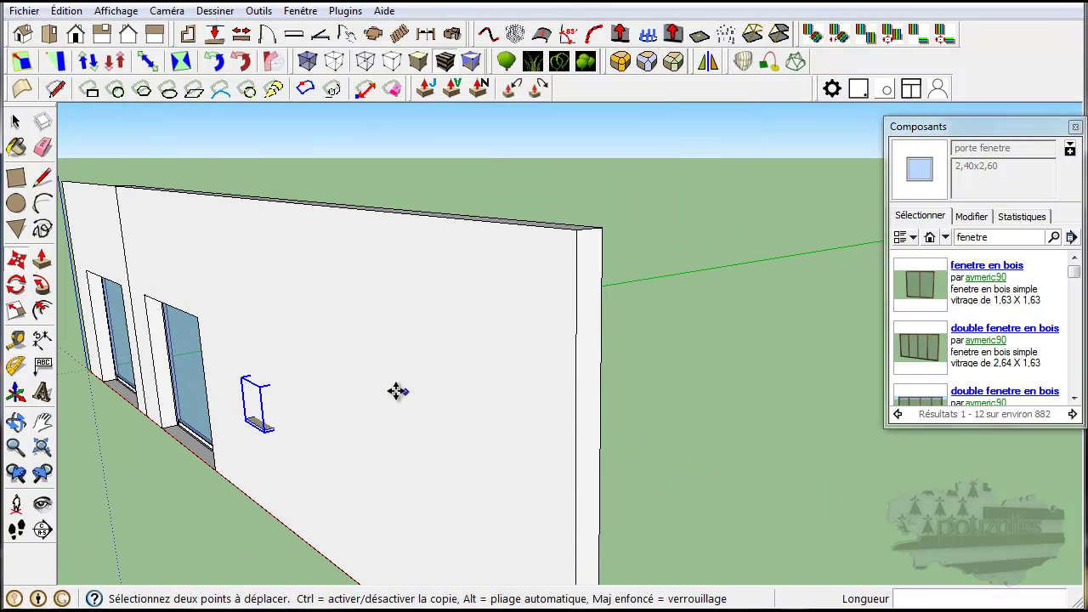
{"action": "mouse_move", "coordinate": [339, 382]}
{"action": "middle_mouse_down"}
{"action": "mouse_move", "coordinate": [426, 383]}
{"action": "mouse_move", "coordinate": [653, 344]}
{"action": "middle_mouse_up"}
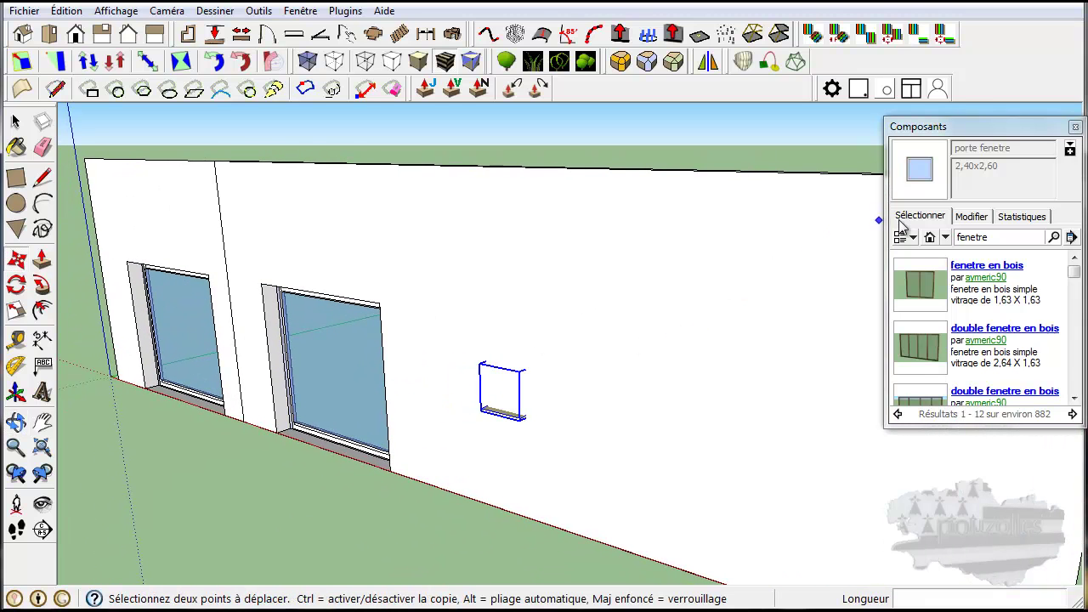
Insert the in-model Fenetre PVC 60x105 window high on the wall above the left door-window
{"action": "left_click", "coordinate": [930, 238]}
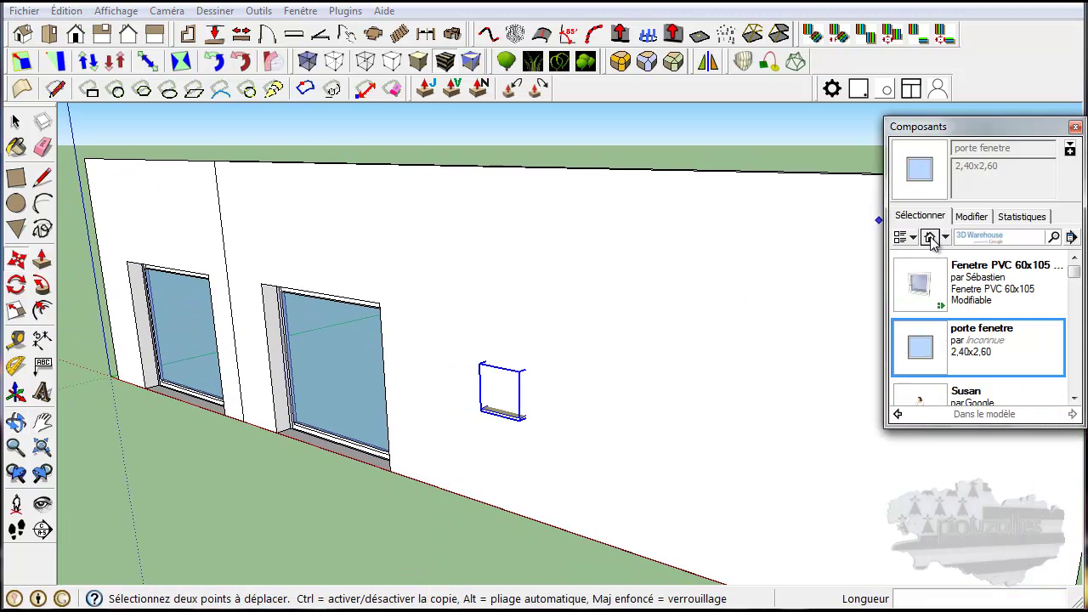
{"action": "left_click", "coordinate": [919, 283]}
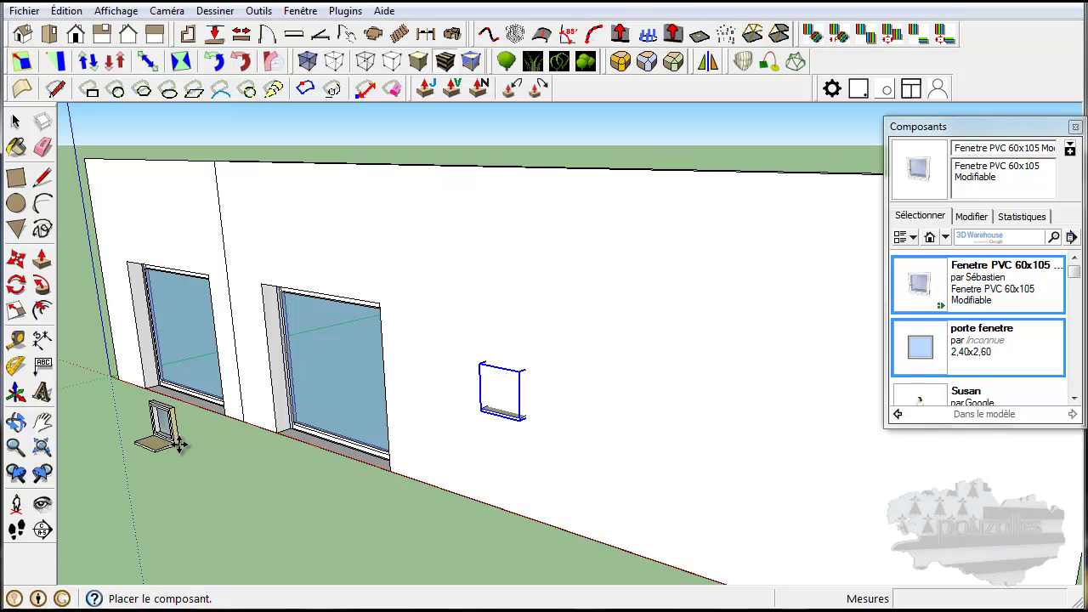
{"action": "left_click", "coordinate": [176, 231]}
{"action": "mouse_move", "coordinate": [116, 283]}
{"action": "middle_mouse_down"}
{"action": "mouse_move", "coordinate": [295, 372]}
{"action": "mouse_move", "coordinate": [347, 452]}
{"action": "middle_mouse_up"}
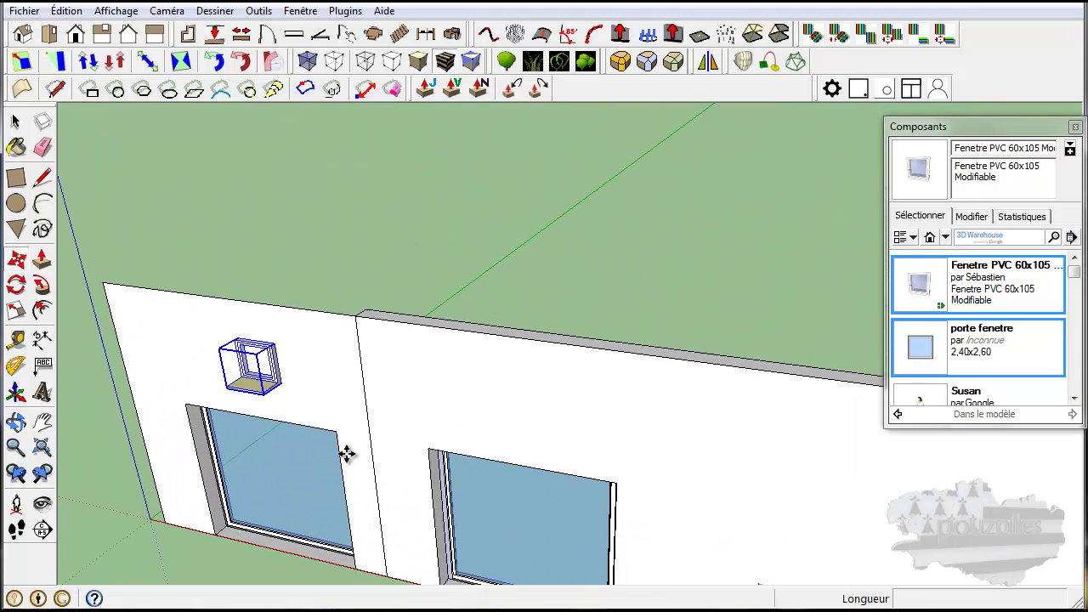
{"action": "scroll", "coordinate": [230, 417], "scroll_direction": "up", "scroll_amount": 2}
{"action": "scroll", "coordinate": [255, 414], "scroll_direction": "up", "scroll_amount": 2}
{"action": "mouse_move", "coordinate": [326, 396]}
{"action": "middle_mouse_down"}
{"action": "mouse_move", "coordinate": [369, 380]}
{"action": "mouse_move", "coordinate": [443, 287]}
{"action": "mouse_move", "coordinate": [550, 294]}
{"action": "mouse_move", "coordinate": [642, 335]}
{"action": "mouse_move", "coordinate": [508, 420]}
{"action": "mouse_move", "coordinate": [707, 373]}
{"action": "mouse_move", "coordinate": [773, 372]}
{"action": "mouse_move", "coordinate": [686, 381]}
{"action": "mouse_move", "coordinate": [446, 458]}
{"action": "middle_mouse_up"}
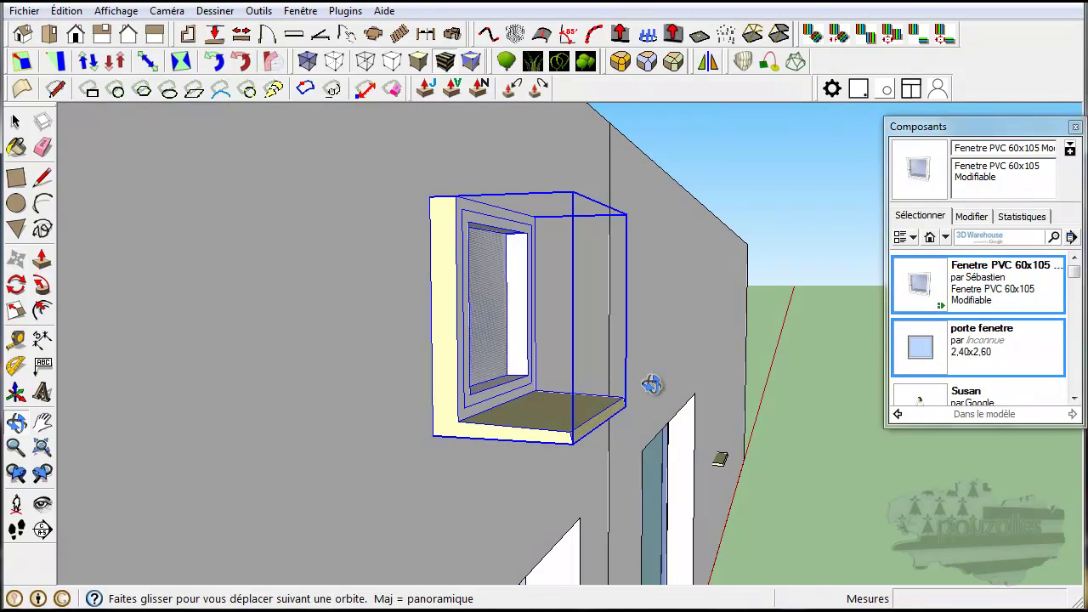
Move the PVC window by its corner deeper into the wall, checking both sides
{"action": "left_click", "coordinate": [433, 437]}
{"action": "left_click", "coordinate": [436, 435]}
{"action": "mouse_move", "coordinate": [579, 436]}
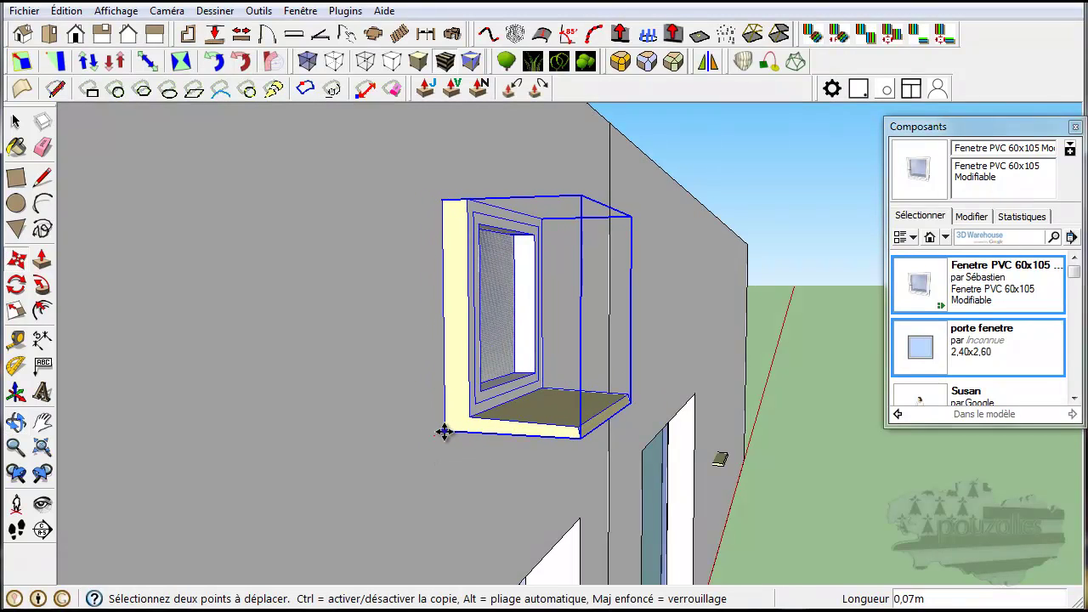
{"action": "left_click", "coordinate": [568, 436]}
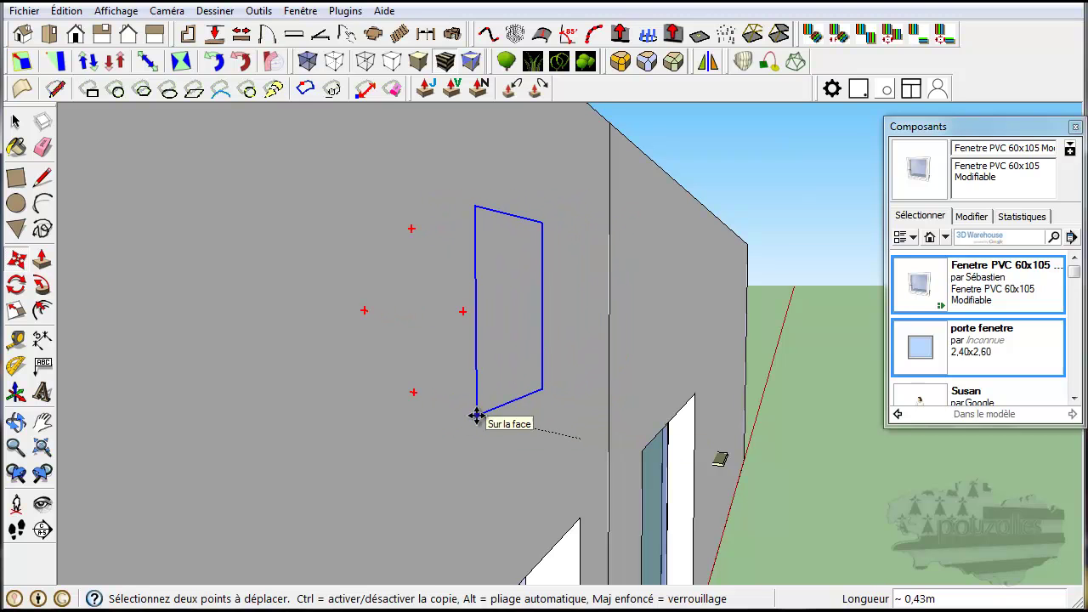
{"action": "left_click", "coordinate": [477, 417]}
{"action": "scroll", "coordinate": [510, 467], "scroll_direction": "down", "scroll_amount": 3}
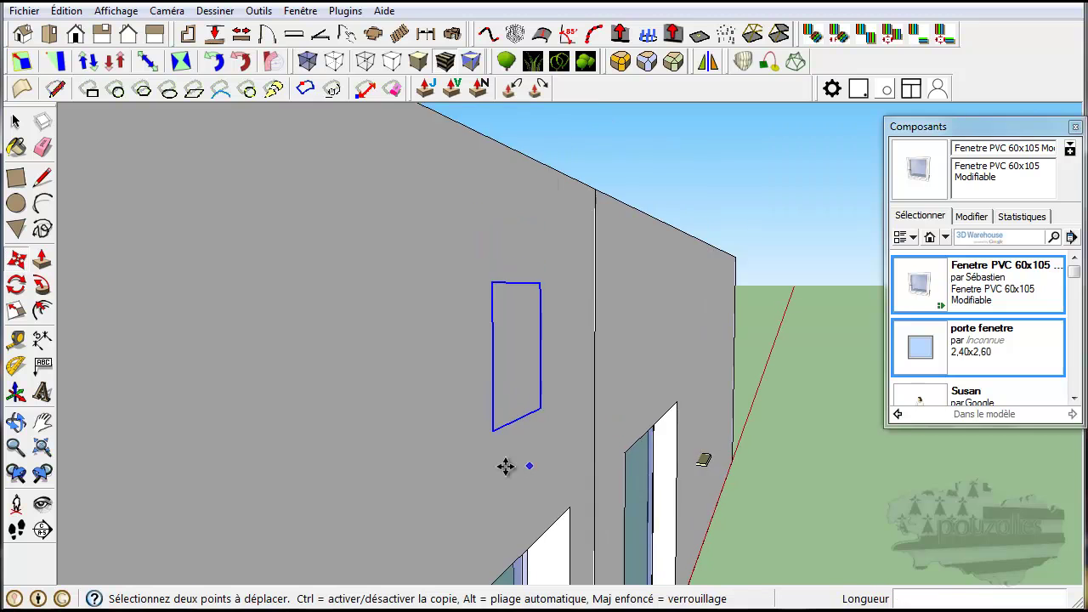
{"action": "scroll", "coordinate": [442, 482], "scroll_direction": "down", "scroll_amount": 3}
{"action": "mouse_move", "coordinate": [442, 485]}
{"action": "middle_mouse_down"}
{"action": "mouse_move", "coordinate": [736, 484]}
{"action": "mouse_move", "coordinate": [661, 490]}
{"action": "middle_mouse_up"}
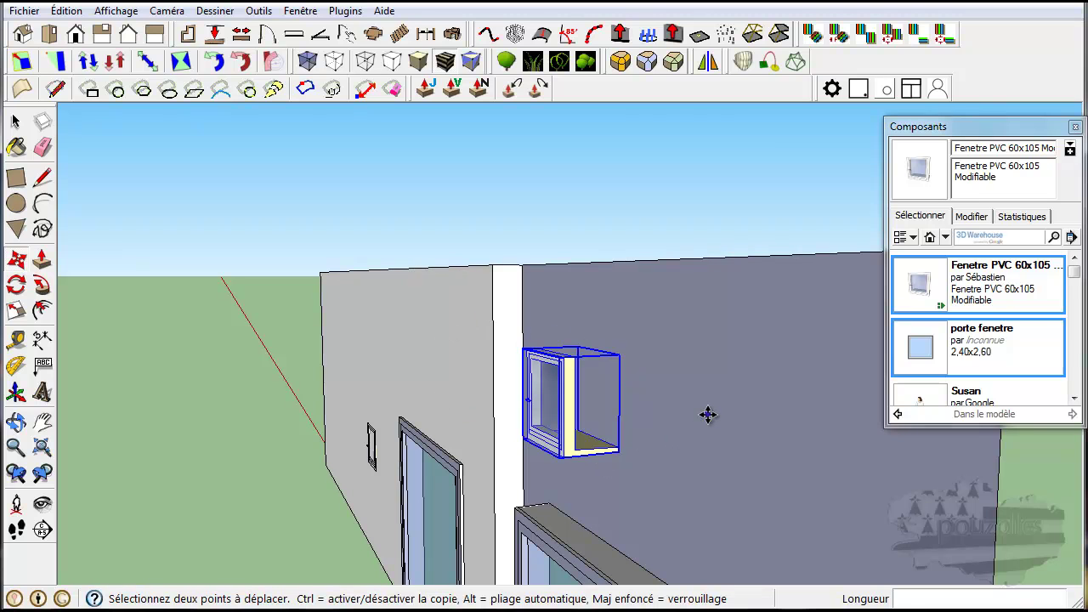
{"action": "scroll", "coordinate": [708, 415], "scroll_direction": "down", "scroll_amount": 2}
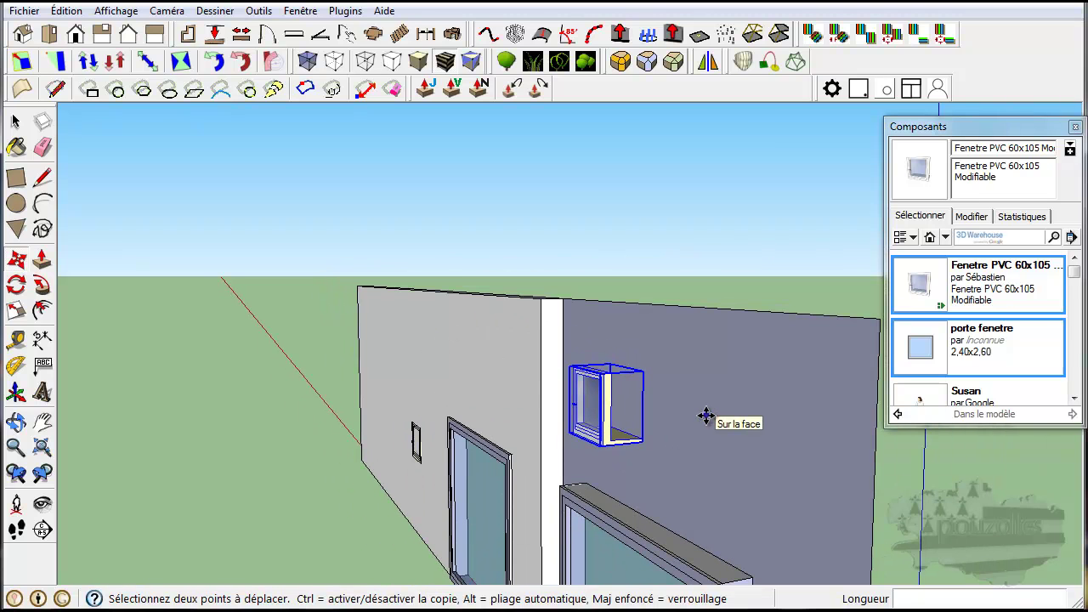
{"action": "middle_click_drag", "start_coordinate": [719, 457], "coordinate": [615, 340]}
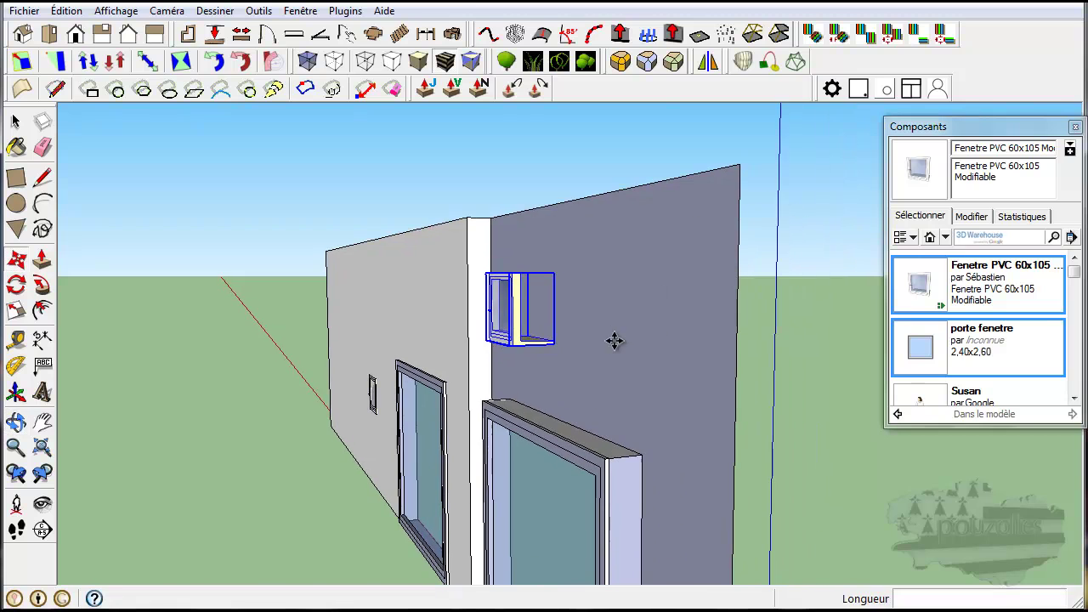
{"action": "mouse_move", "coordinate": [785, 457]}
{"action": "middle_mouse_down"}
{"action": "mouse_move", "coordinate": [637, 474]}
{"action": "mouse_move", "coordinate": [433, 473]}
{"action": "middle_mouse_up"}
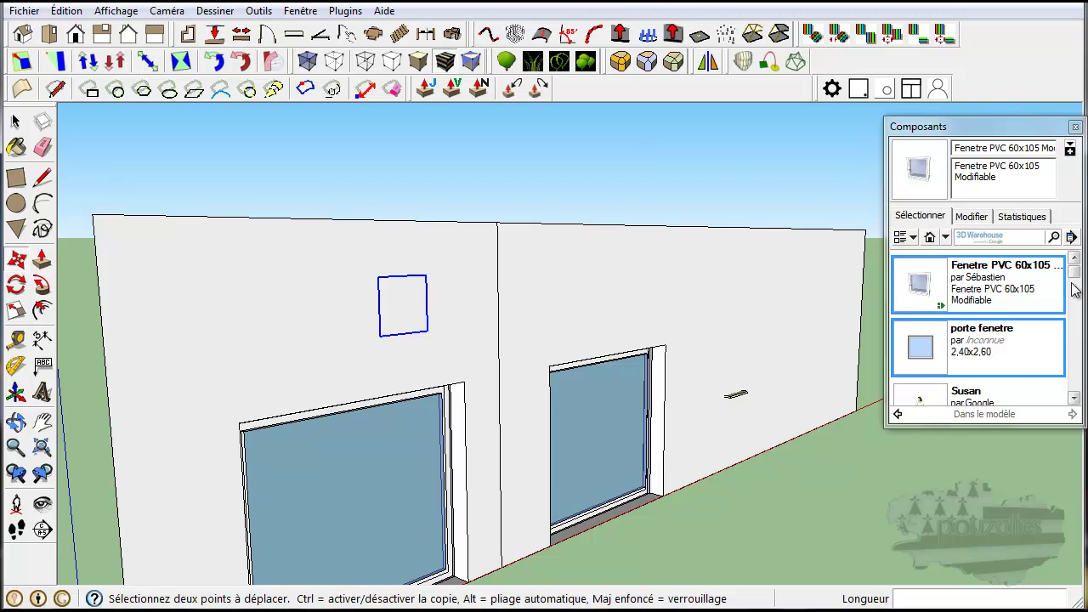
Place the Table de pique-nique from Échantillon de composants in front of the wall
{"action": "mouse_move", "coordinate": [1075, 277]}
{"action": "left_mouse_down"}
{"action": "mouse_move", "coordinate": [1075, 367]}
{"action": "mouse_move", "coordinate": [1074, 265]}
{"action": "left_mouse_up"}
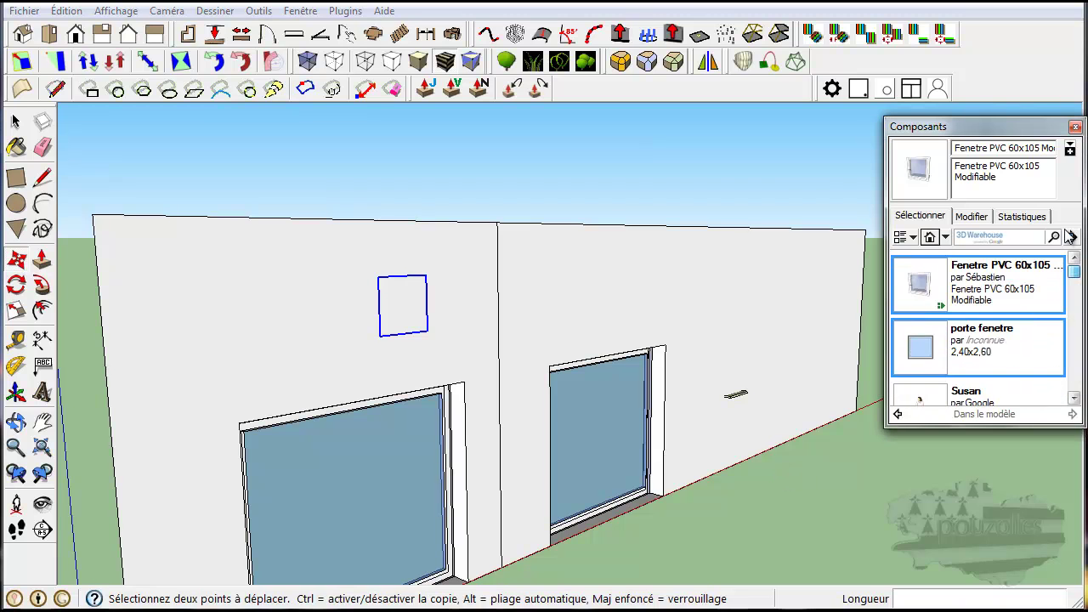
{"action": "left_click", "coordinate": [945, 238]}
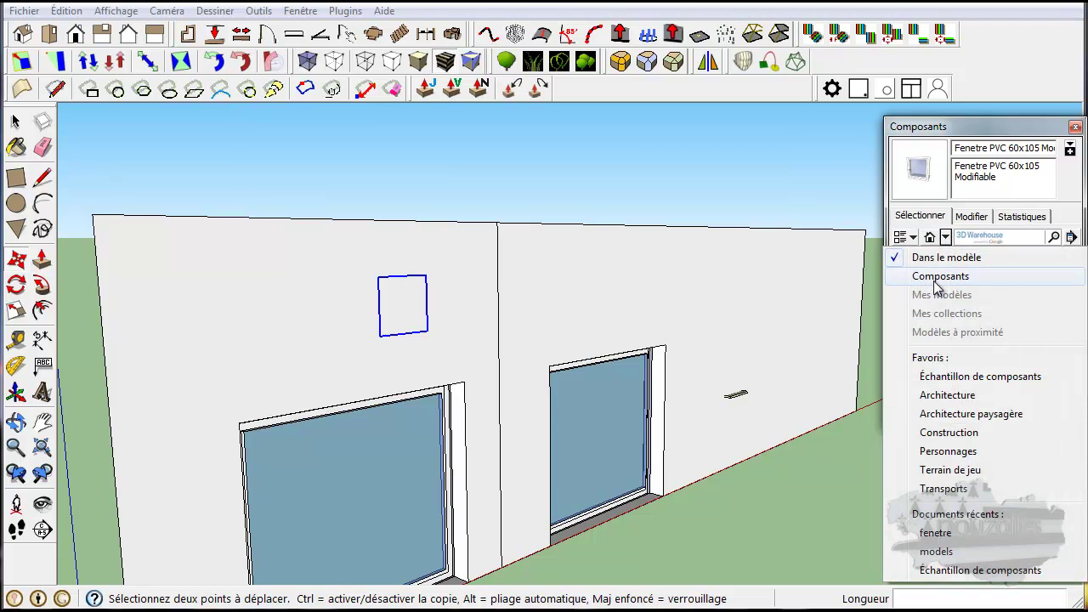
{"action": "left_click", "coordinate": [940, 277]}
{"action": "left_click", "coordinate": [924, 287]}
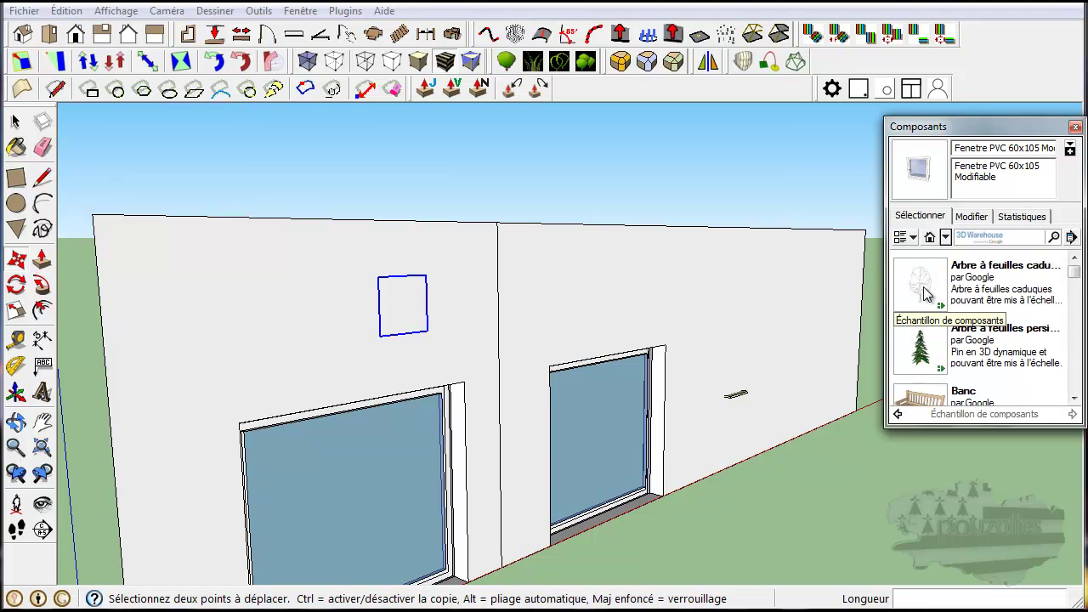
{"action": "left_click_drag", "start_coordinate": [1075, 281], "coordinate": [1073, 382]}
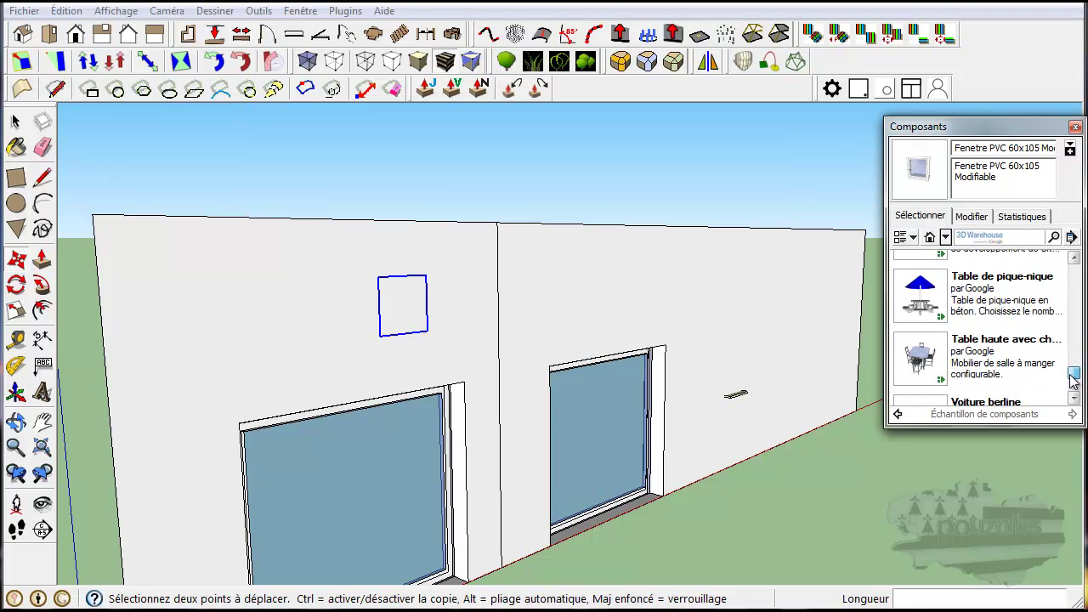
{"action": "left_click", "coordinate": [929, 313]}
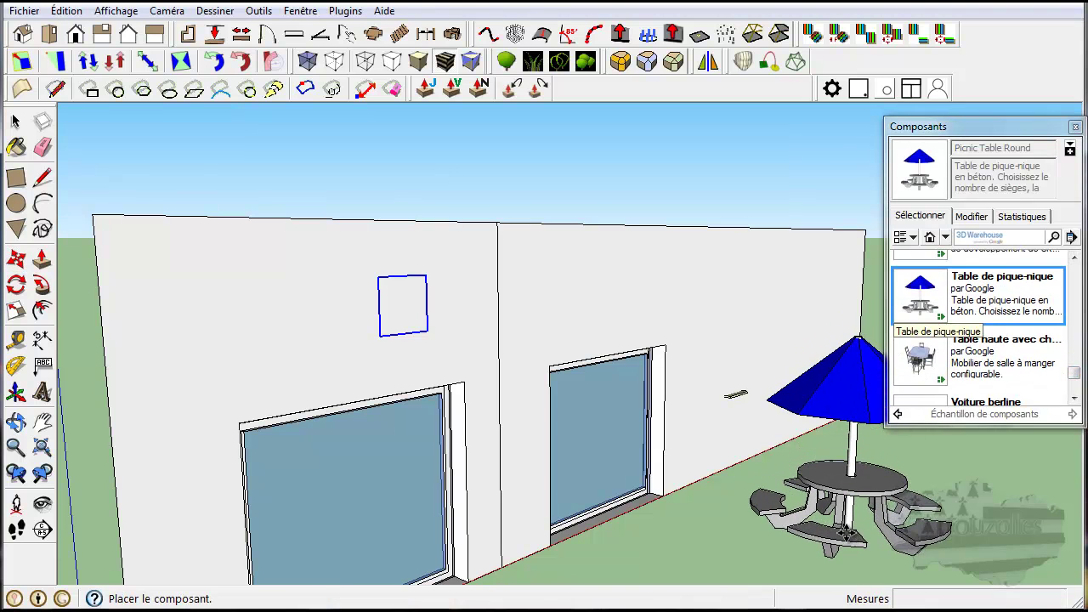
{"action": "left_click", "coordinate": [844, 534]}
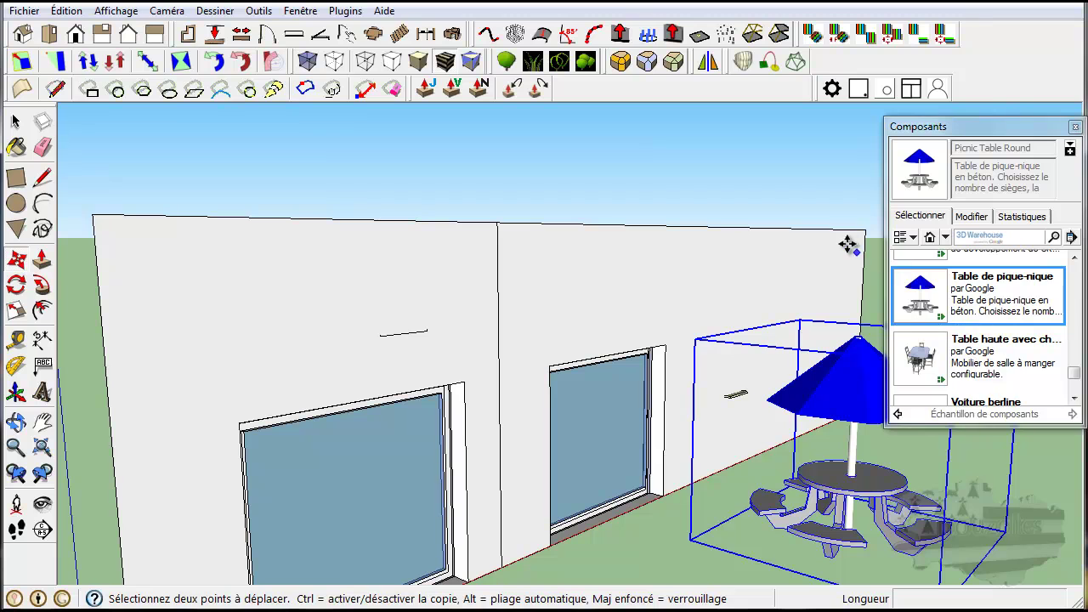
Collapse the Components panel and deselect the picnic table
{"action": "left_click", "coordinate": [1069, 131]}
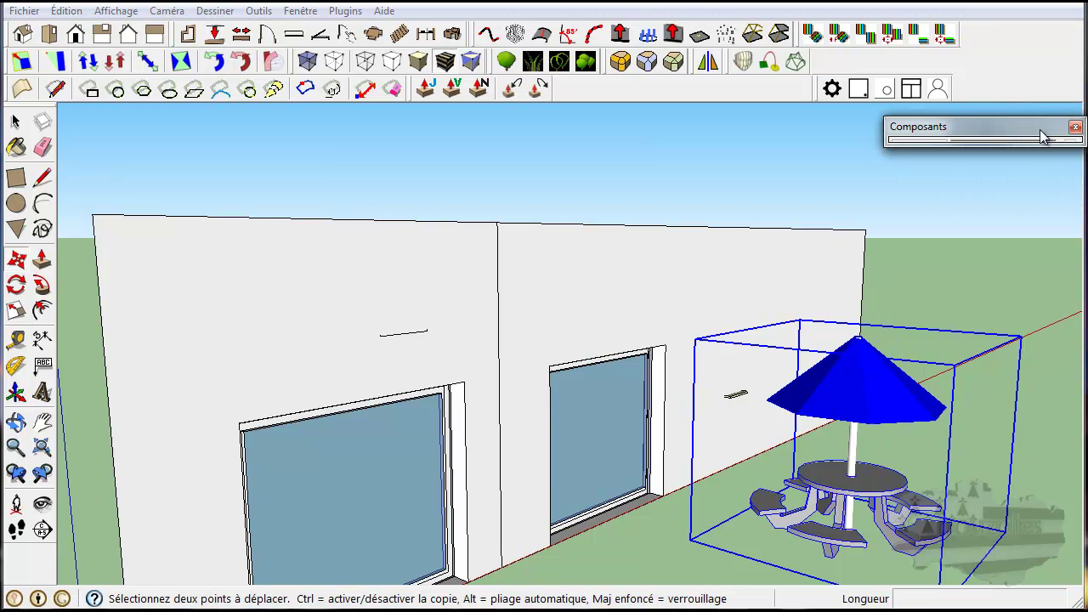
{"action": "left_click_drag", "start_coordinate": [1050, 136], "coordinate": [1038, 56]}
{"action": "left_click", "coordinate": [15, 122]}
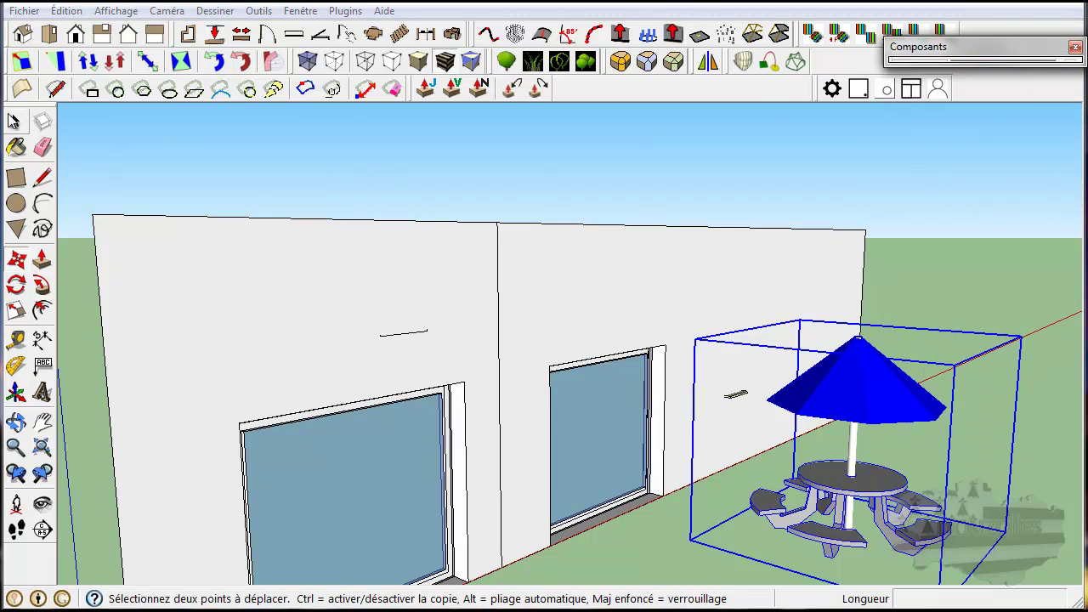
{"action": "left_click", "coordinate": [236, 179]}
{"action": "scroll", "coordinate": [459, 416], "scroll_direction": "down", "scroll_amount": 5}
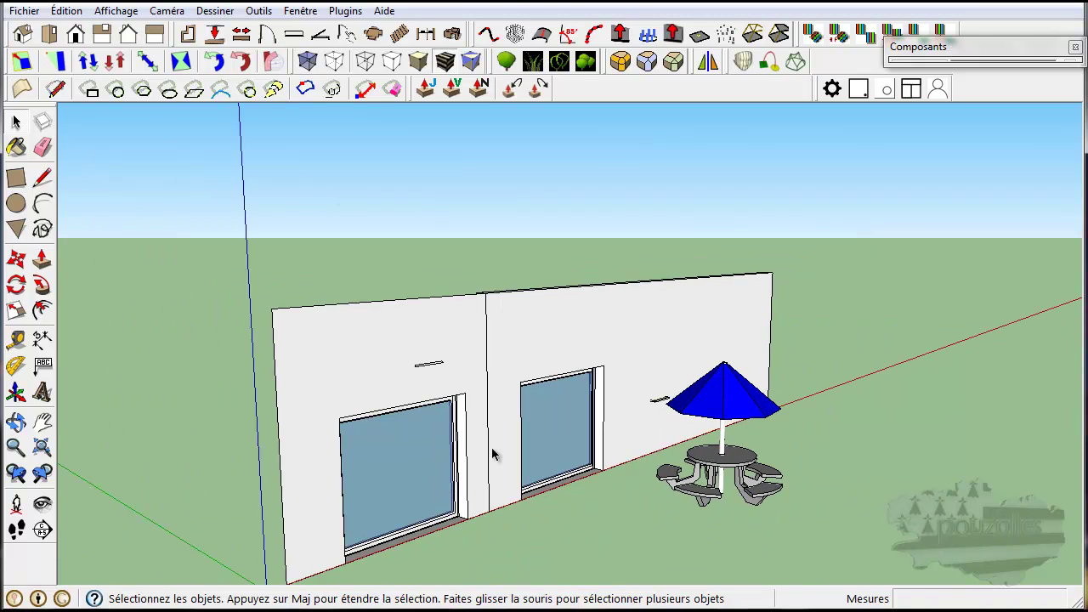
{"action": "scroll", "coordinate": [493, 449], "scroll_direction": "down", "scroll_amount": 2}
{"action": "mouse_move", "coordinate": [517, 515]}
{"action": "middle_mouse_down"}
{"action": "mouse_move", "coordinate": [603, 514]}
{"action": "mouse_move", "coordinate": [532, 530]}
{"action": "mouse_move", "coordinate": [506, 522]}
{"action": "middle_mouse_up"}
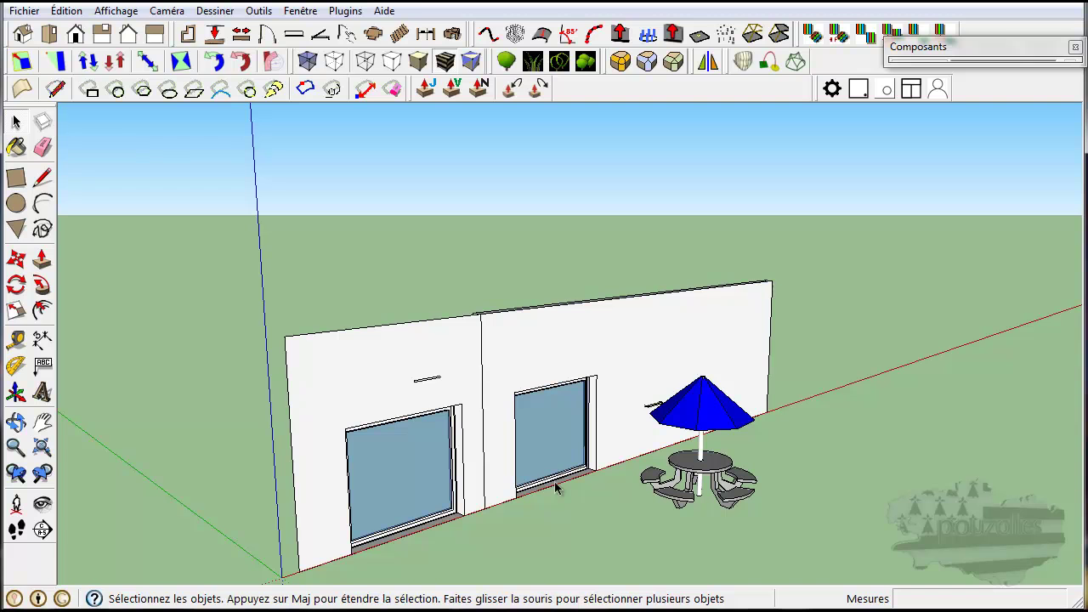
{"action": "mouse_move", "coordinate": [555, 481]}
{"action": "middle_mouse_down"}
{"action": "mouse_move", "coordinate": [808, 457]}
{"action": "mouse_move", "coordinate": [876, 433]}
{"action": "middle_mouse_up"}
{"action": "scroll", "coordinate": [598, 412], "scroll_direction": "up", "scroll_amount": 2}
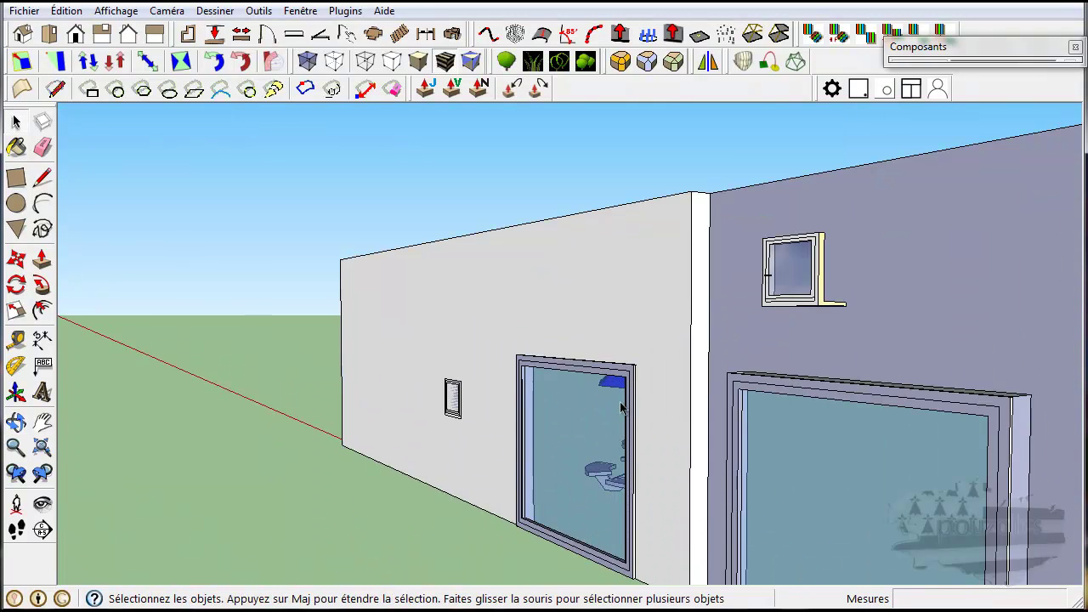
{"action": "scroll", "coordinate": [652, 402], "scroll_direction": "up", "scroll_amount": 2}
{"action": "scroll", "coordinate": [651, 402], "scroll_direction": "up", "scroll_amount": 2}
{"action": "mouse_move", "coordinate": [666, 398]}
{"action": "middle_mouse_down"}
{"action": "mouse_move", "coordinate": [689, 398]}
{"action": "mouse_move", "coordinate": [627, 485]}
{"action": "middle_mouse_up"}
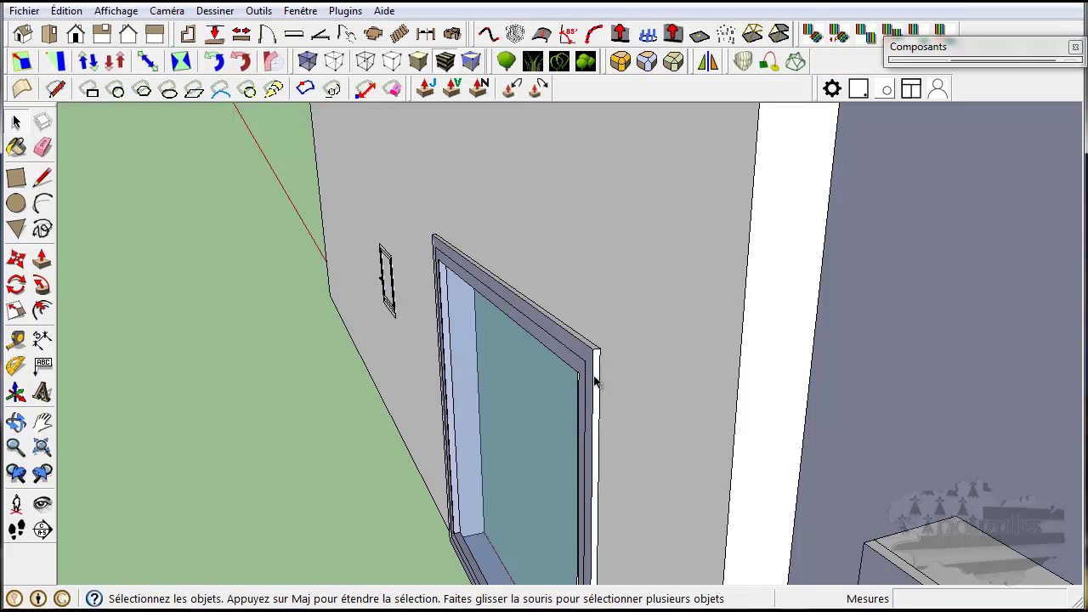
{"action": "mouse_move", "coordinate": [593, 390]}
{"action": "middle_mouse_down"}
{"action": "mouse_move", "coordinate": [838, 403]}
{"action": "mouse_move", "coordinate": [564, 365]}
{"action": "middle_mouse_up"}
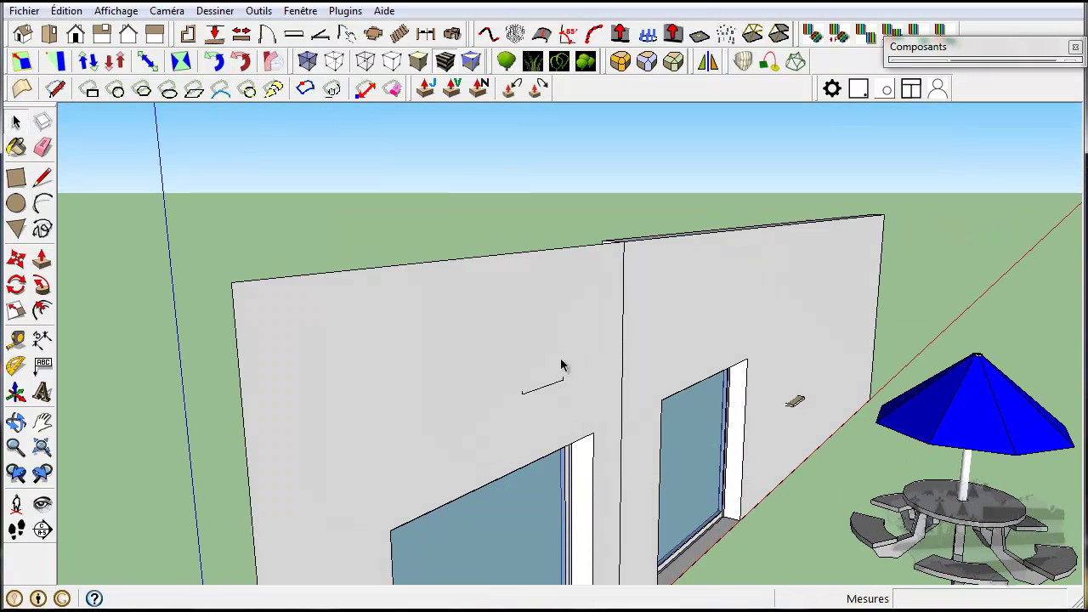
{"action": "scroll", "coordinate": [210, 370], "scroll_direction": "down", "scroll_amount": 2}
{"action": "middle_click", "coordinate": [211, 365]}
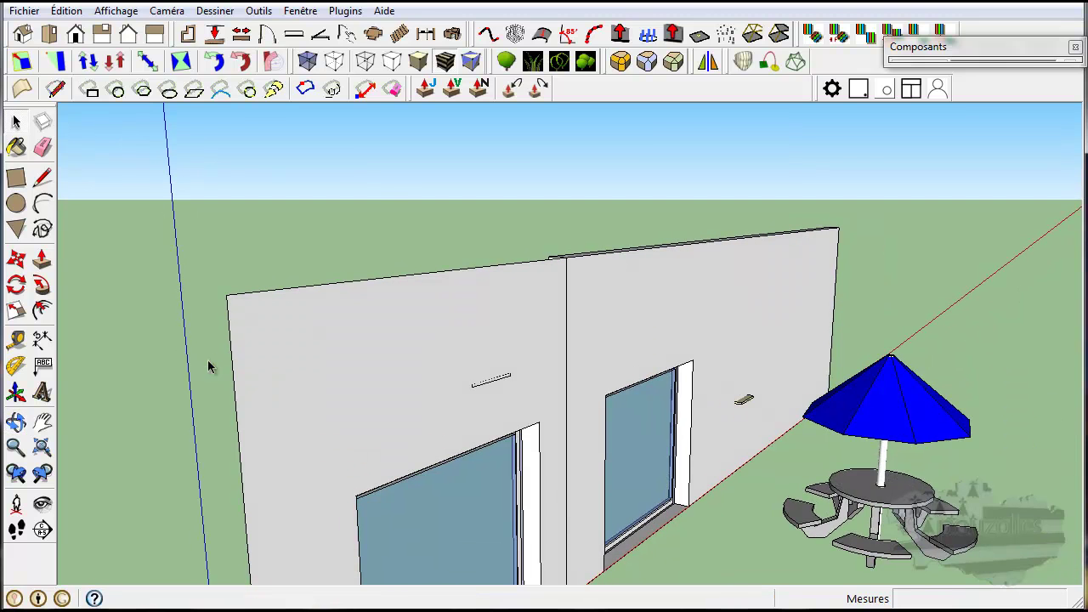